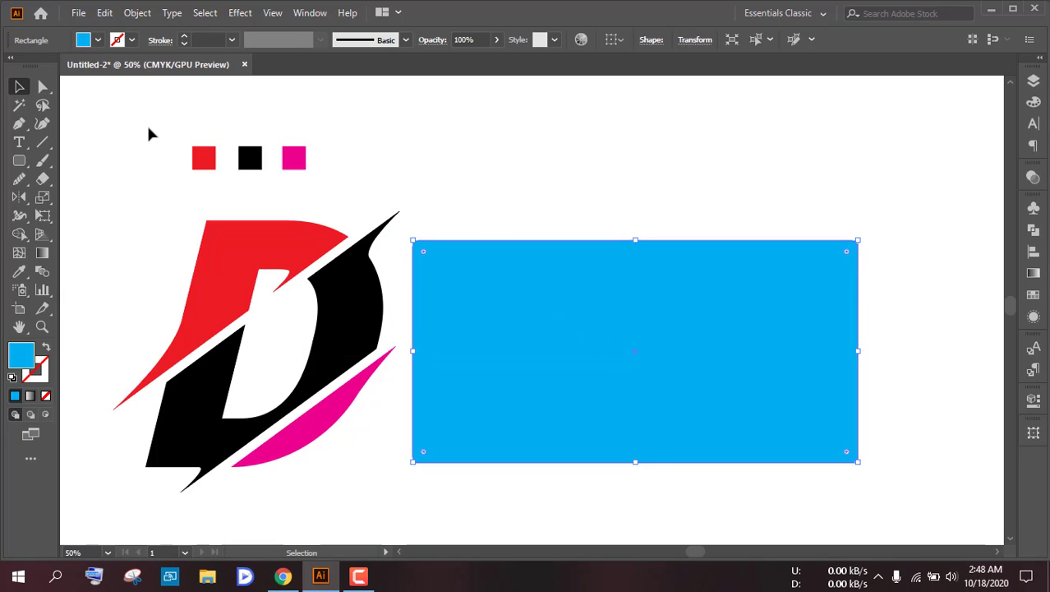
# - Round all four corners of the blue rectangle to a radius of about 147 px
pyautogui.click(43, 87)
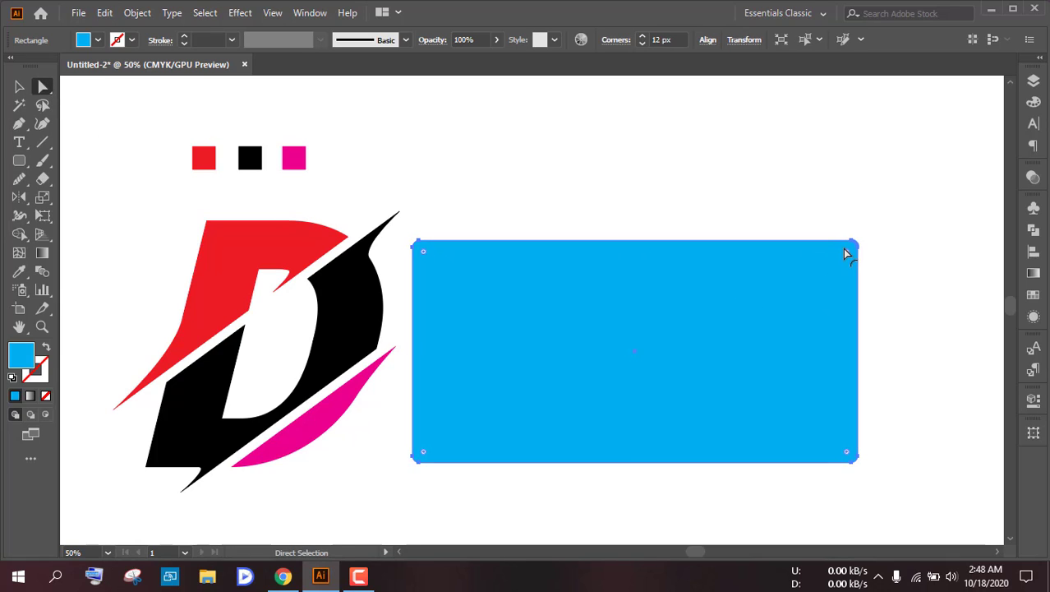
pyautogui.moveTo(848, 252); pyautogui.dragTo(770, 311)
pyautogui.click(913, 319)
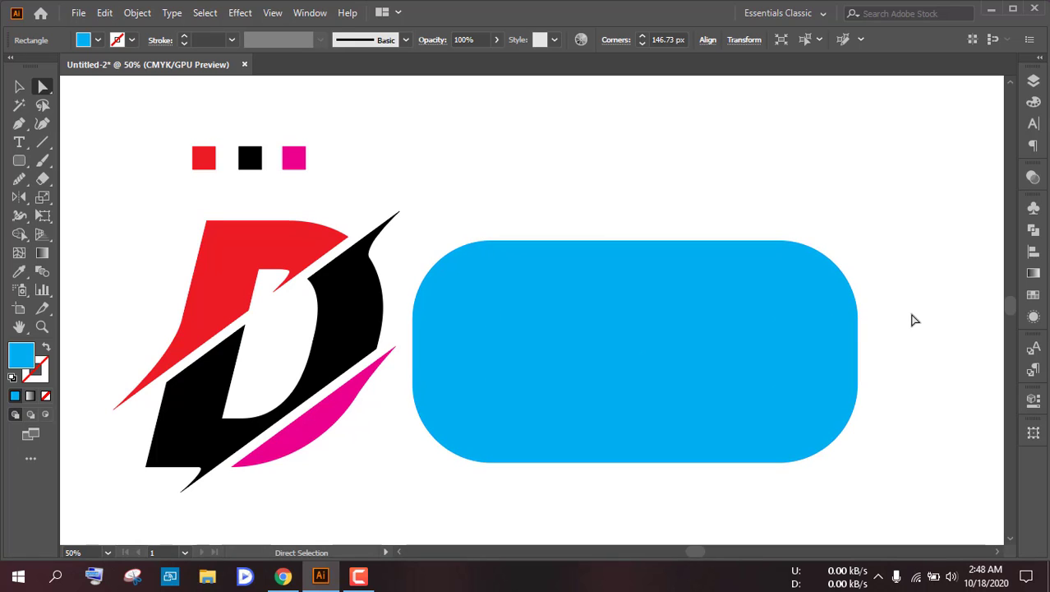
# - Increase only the lower-right corner radius of the blue rounded rectangle to about 197 px
pyautogui.click(825, 338)
pyautogui.hscroll(-2, 886, 394)
pyautogui.scroll(2, 876, 415)
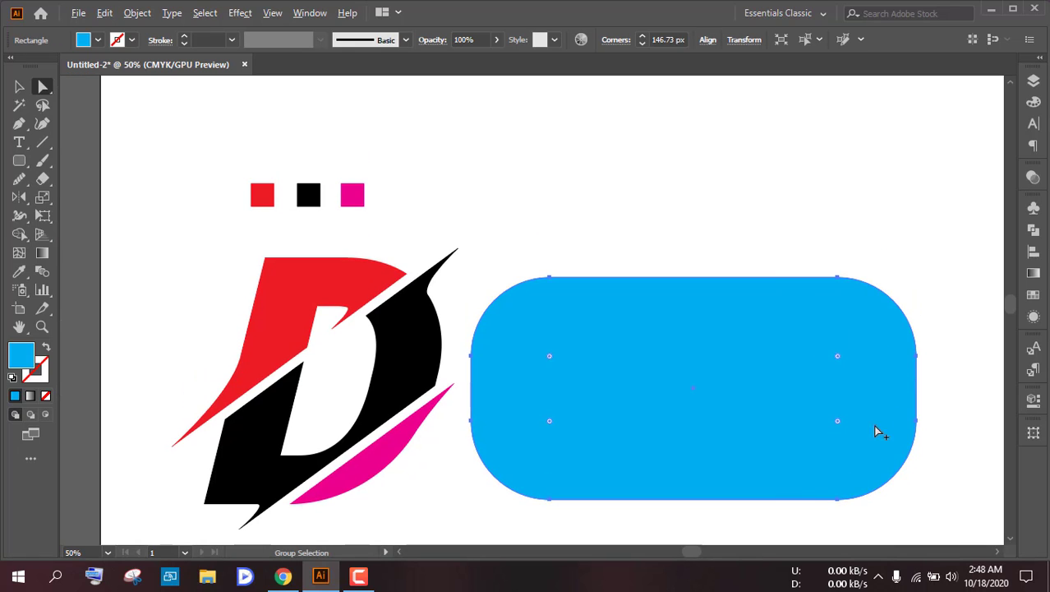
pyautogui.keyDown('alt'); pyautogui.scroll(2, 867, 441); pyautogui.keyUp('alt')
pyautogui.keyDown('alt'); pyautogui.scroll(-1, 854, 437); pyautogui.keyUp('alt')
pyautogui.scroll(-1, 853, 439)
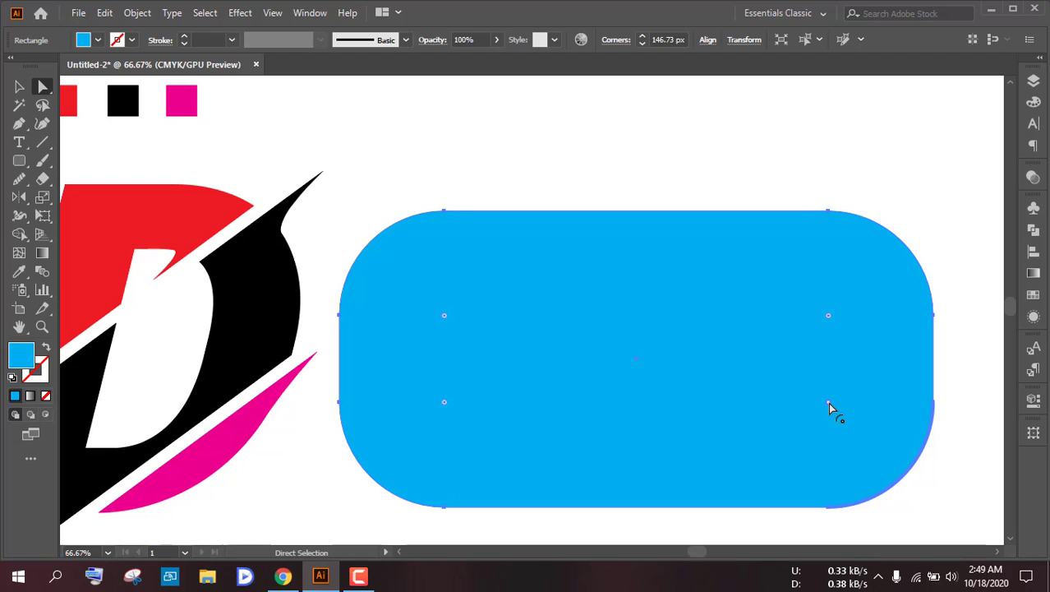
pyautogui.moveTo(828, 403); pyautogui.dragTo(798, 358)
pyautogui.hotkey('ctrl', '-')
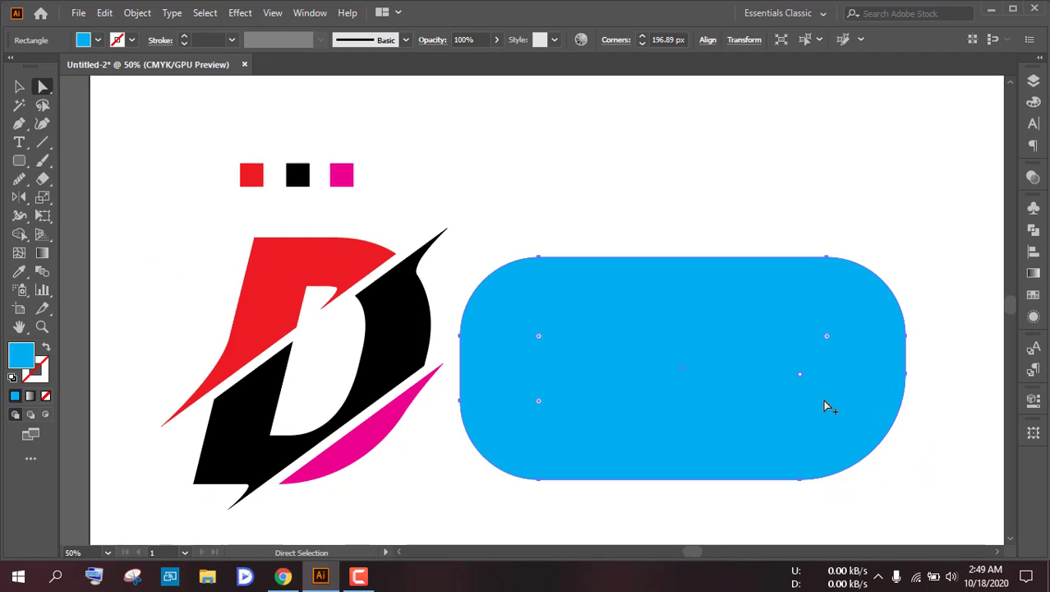
pyautogui.click(945, 383)
pyautogui.click(780, 375)
pyautogui.click(918, 349)
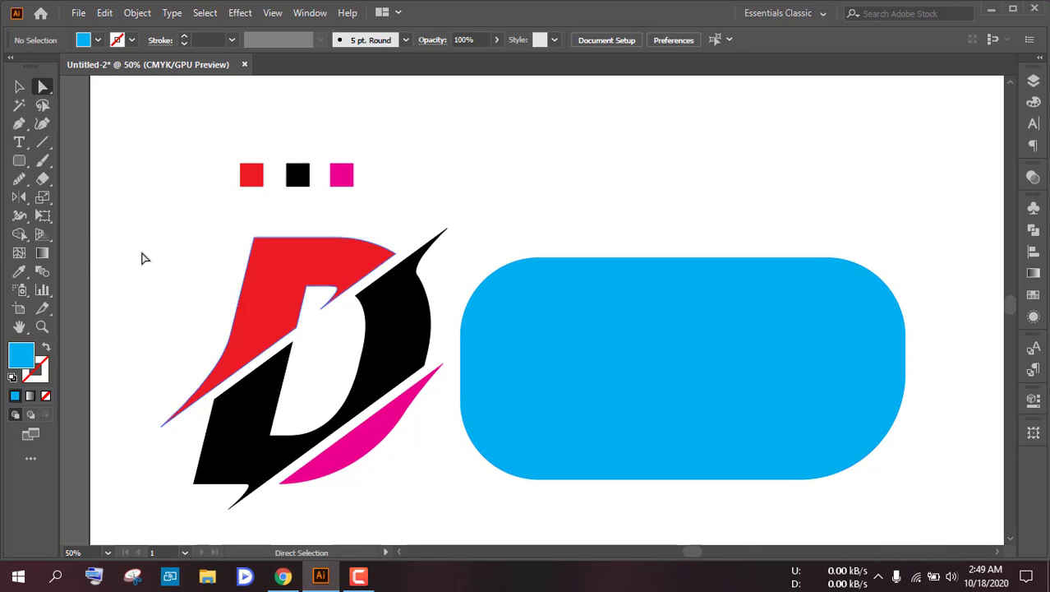
# - Draw a tall, narrow rectangle crossing the middle of the blue shape and fill it with magenta
pyautogui.moveTo(19, 160); pyautogui.dragTo(82, 157)
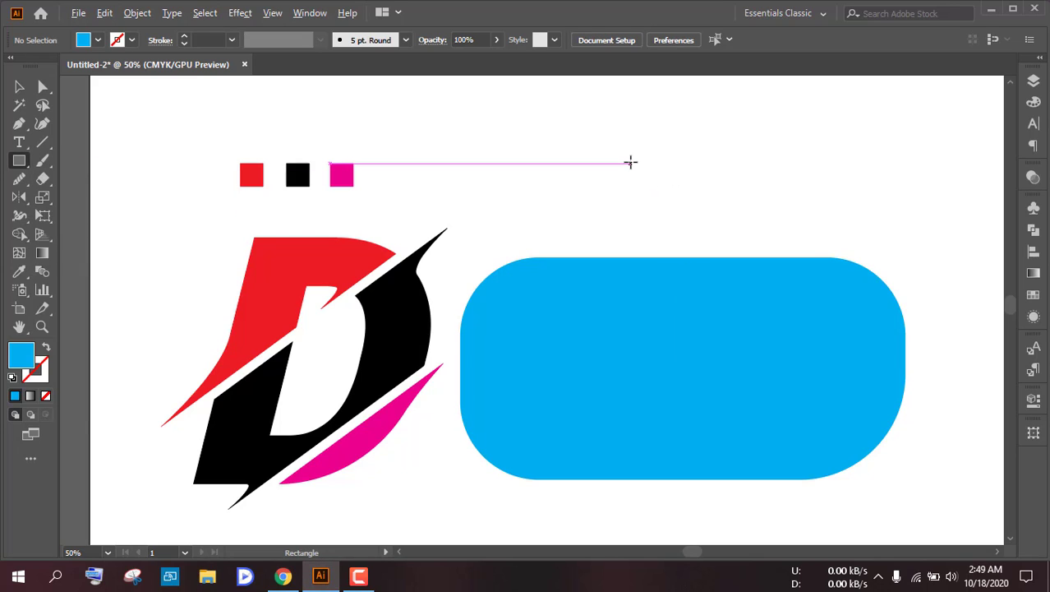
pyautogui.moveTo(631, 162); pyautogui.dragTo(707, 505)
pyautogui.click(19, 87)
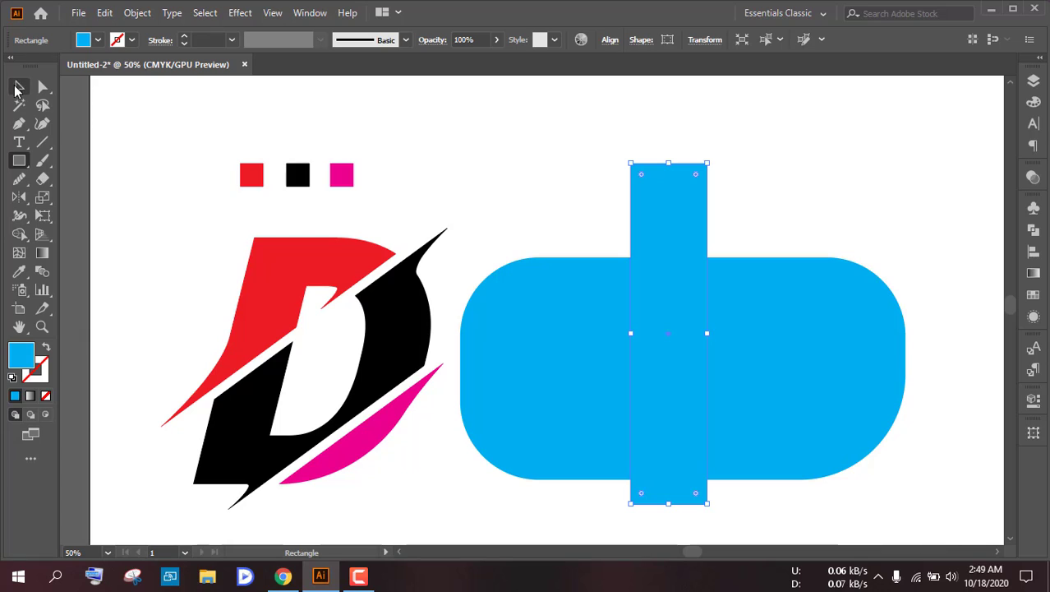
pyautogui.click(98, 40)
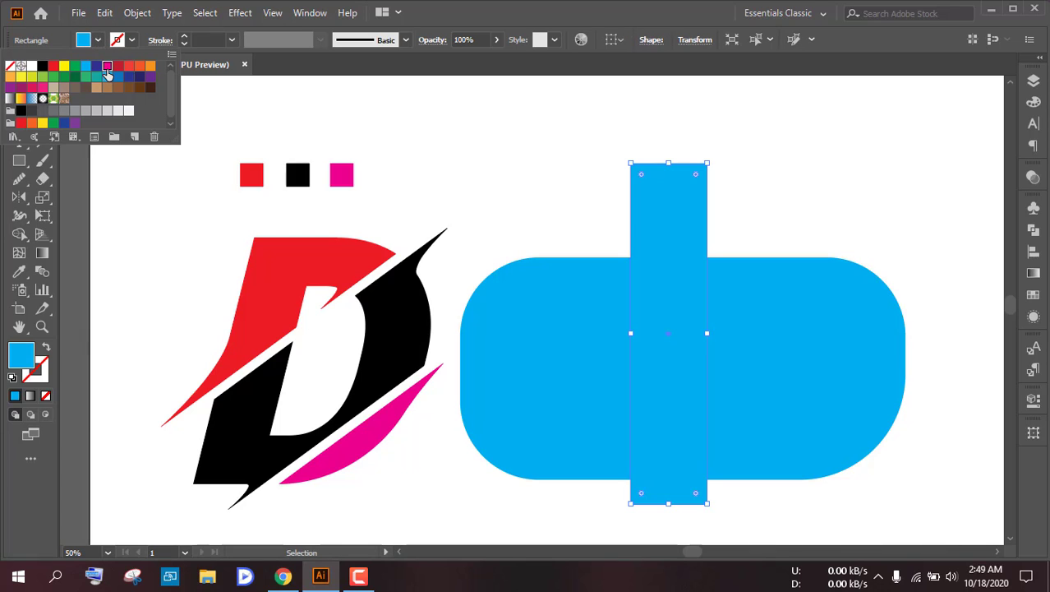
pyautogui.click(107, 67)
pyautogui.click(425, 138)
pyautogui.click(425, 139)
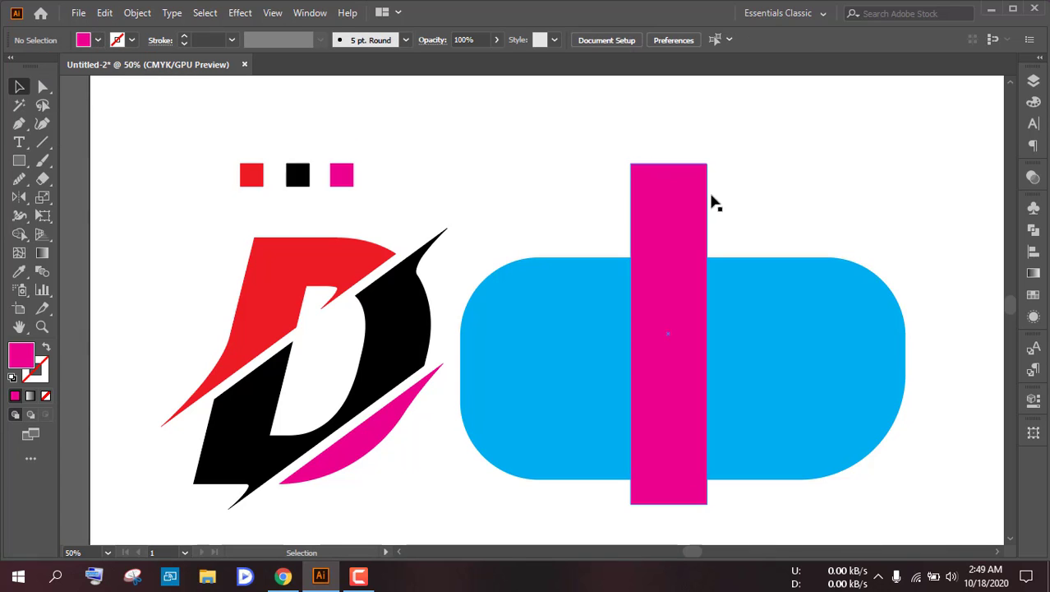
# - Tilt the magenta bar slightly clockwise and shift it a little right of the blue shape's centre
pyautogui.click(679, 220)
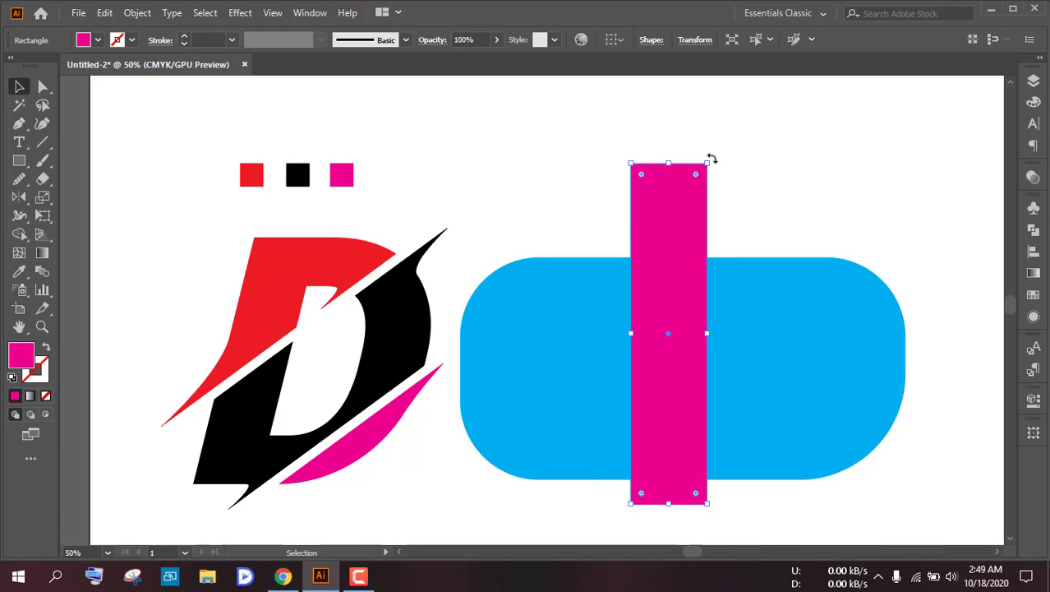
pyautogui.moveTo(711, 159); pyautogui.dragTo(710, 198)
pyautogui.scroll(-2, 715, 218)
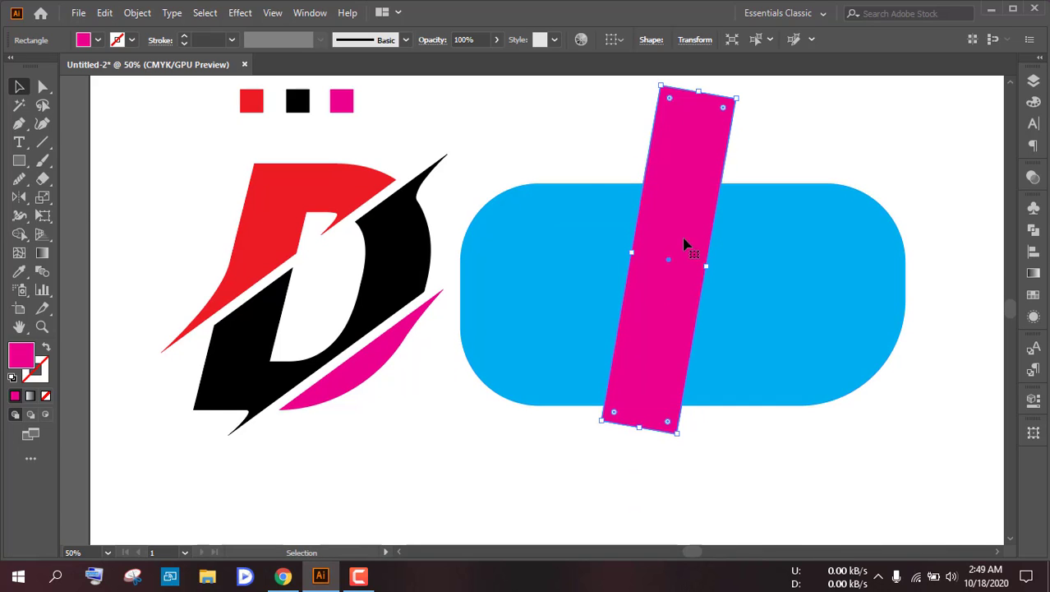
pyautogui.moveTo(678, 441); pyautogui.dragTo(683, 434)
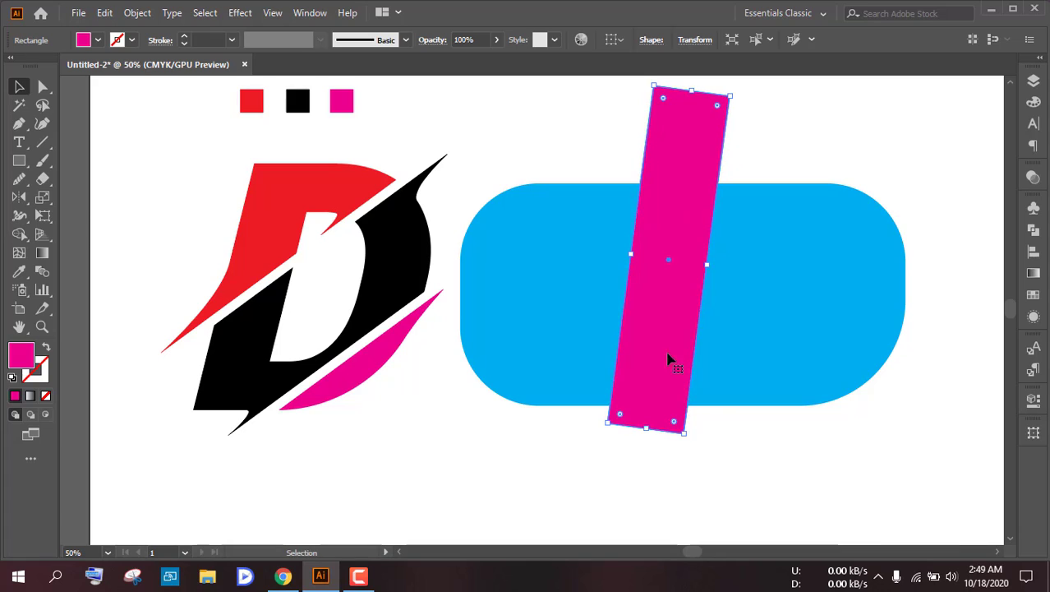
pyautogui.moveTo(669, 311); pyautogui.dragTo(689, 327)
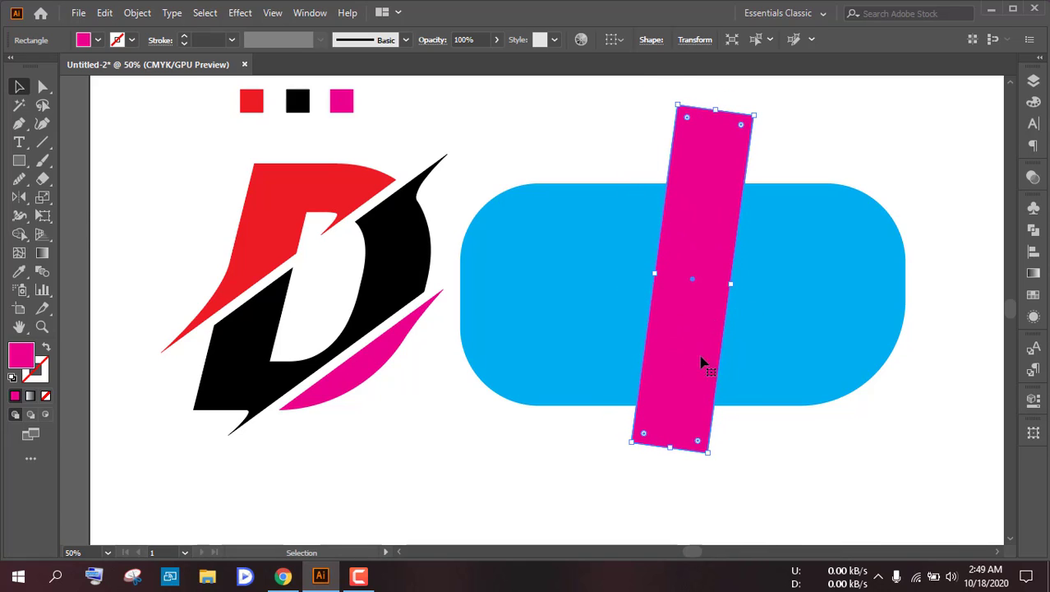
pyautogui.moveTo(710, 453); pyautogui.dragTo(714, 457)
pyautogui.moveTo(697, 373)
pyautogui.mouseDown()
pyautogui.moveTo(709, 374)
pyautogui.moveTo(698, 368)
pyautogui.mouseUp()
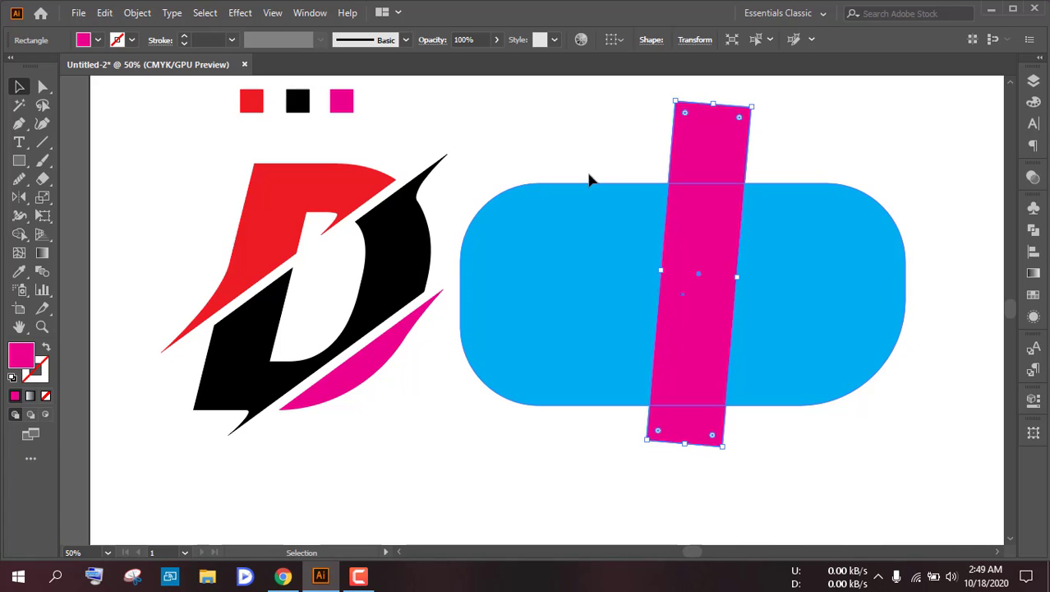
# - Subtract the magenta bar from the blue shape with Minus Front to split it into two halves
pyautogui.moveTo(575, 137); pyautogui.dragTo(797, 409)
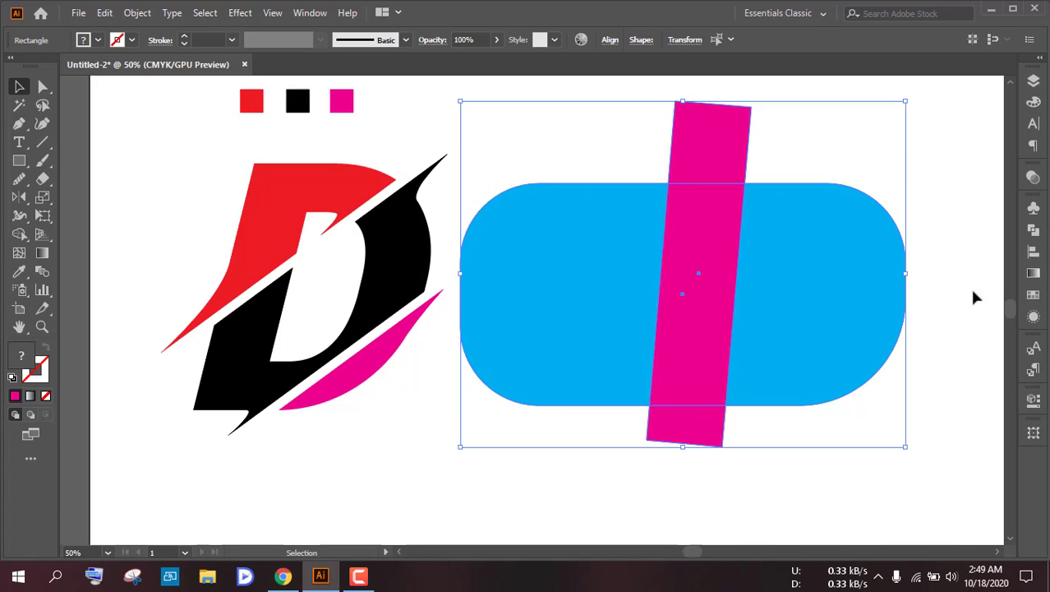
pyautogui.click(1034, 256)
pyautogui.click(1033, 230)
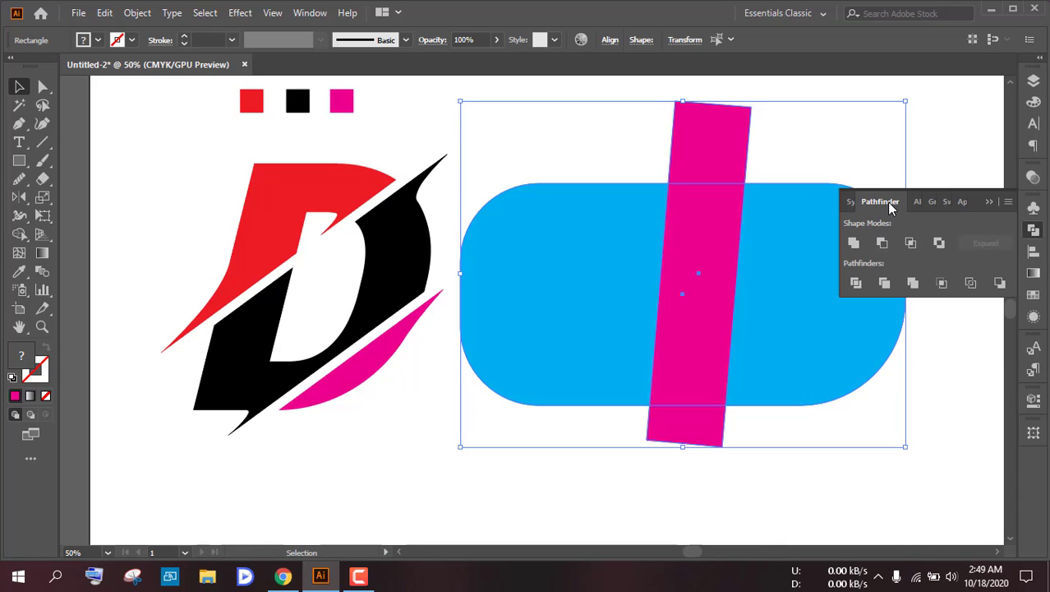
pyautogui.click(882, 242)
pyautogui.click(746, 178)
pyautogui.click(990, 201)
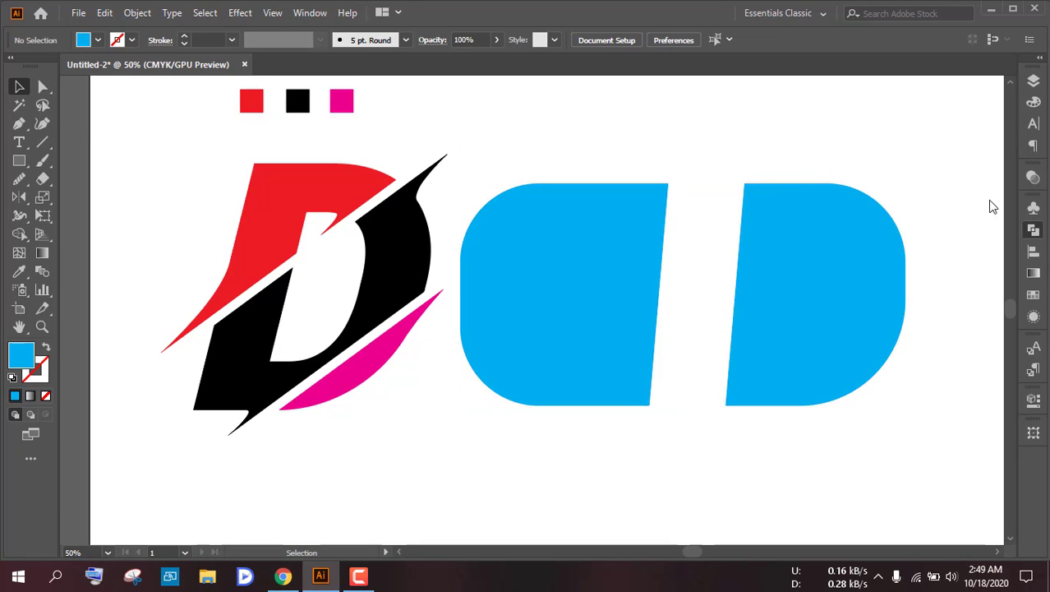
# - Ungroup the split blue shape and delete its left half
pyautogui.click(806, 273)
pyautogui.rightClick(806, 273)
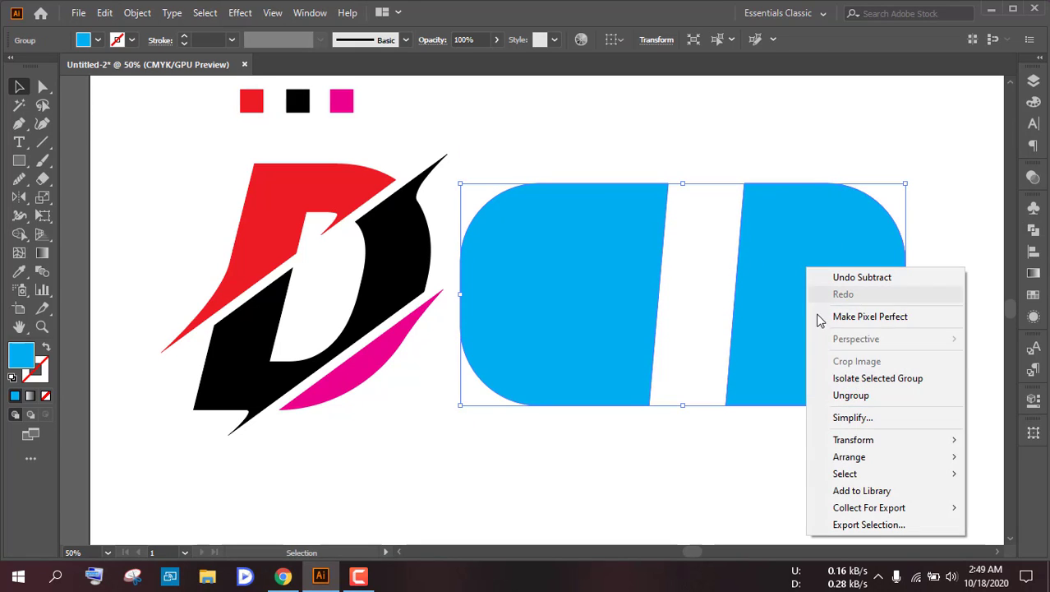
pyautogui.click(847, 395)
pyautogui.hotkey('ctrl', 'shift', 'a')
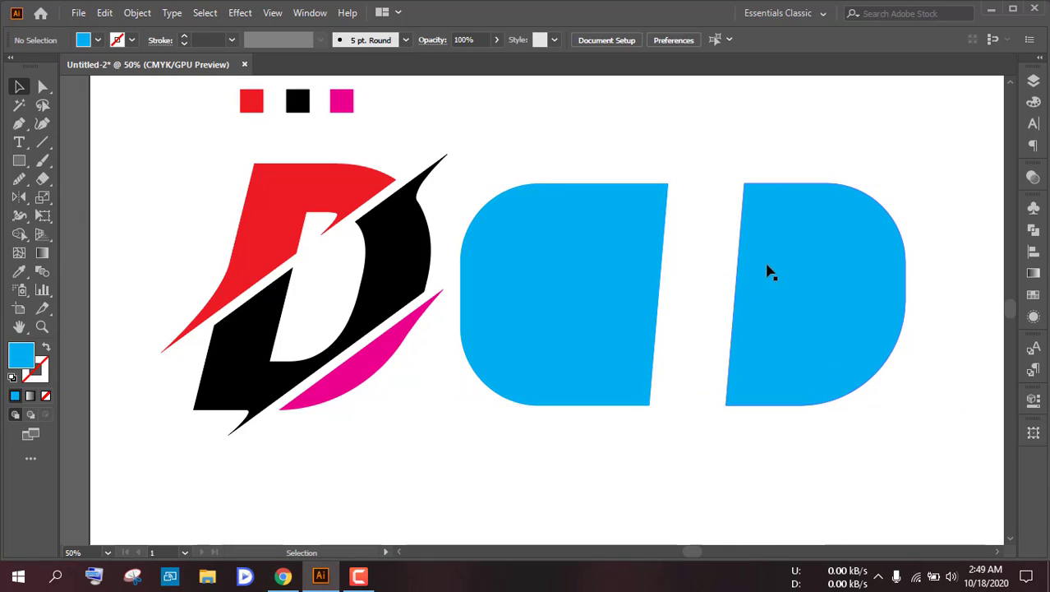
pyautogui.click(621, 251)
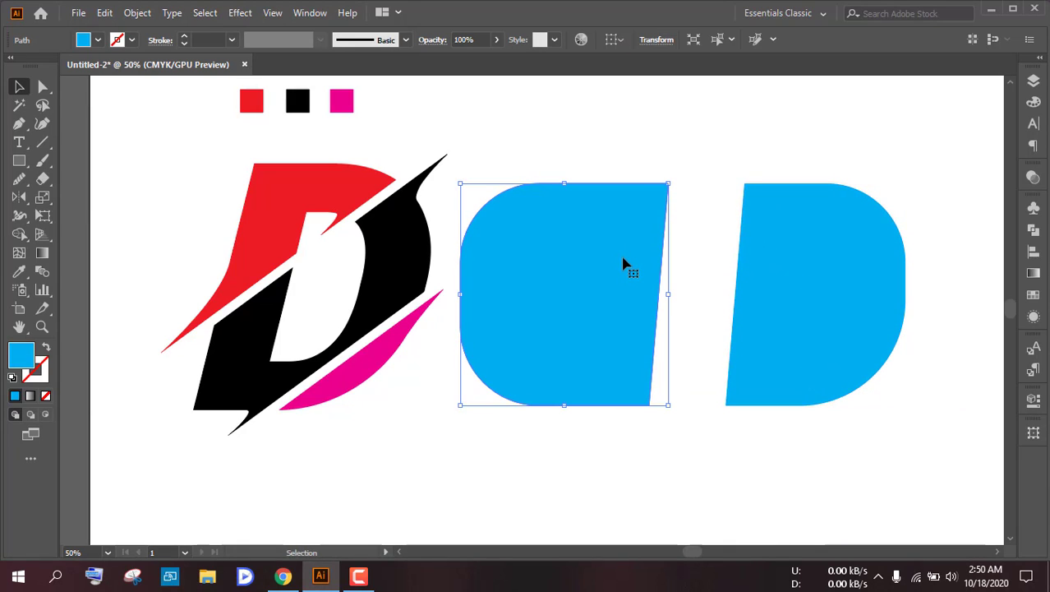
pyautogui.press('Delete')
# - Move the remaining D-shaped half closer to the reference logo and scale it up proportionally to the reference's height
pyautogui.click(816, 260)
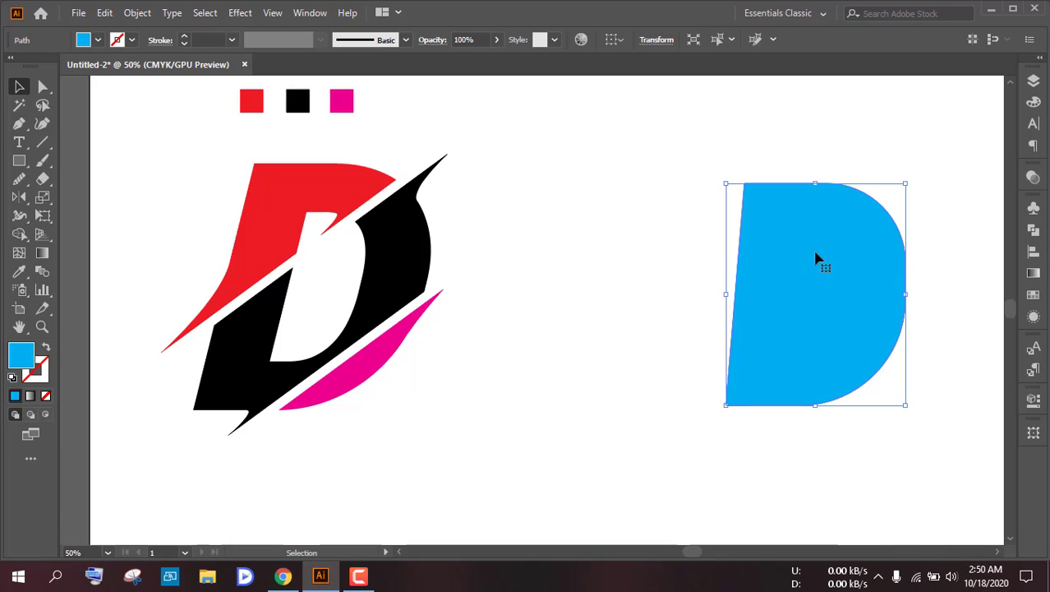
pyautogui.moveTo(839, 246); pyautogui.dragTo(717, 246)
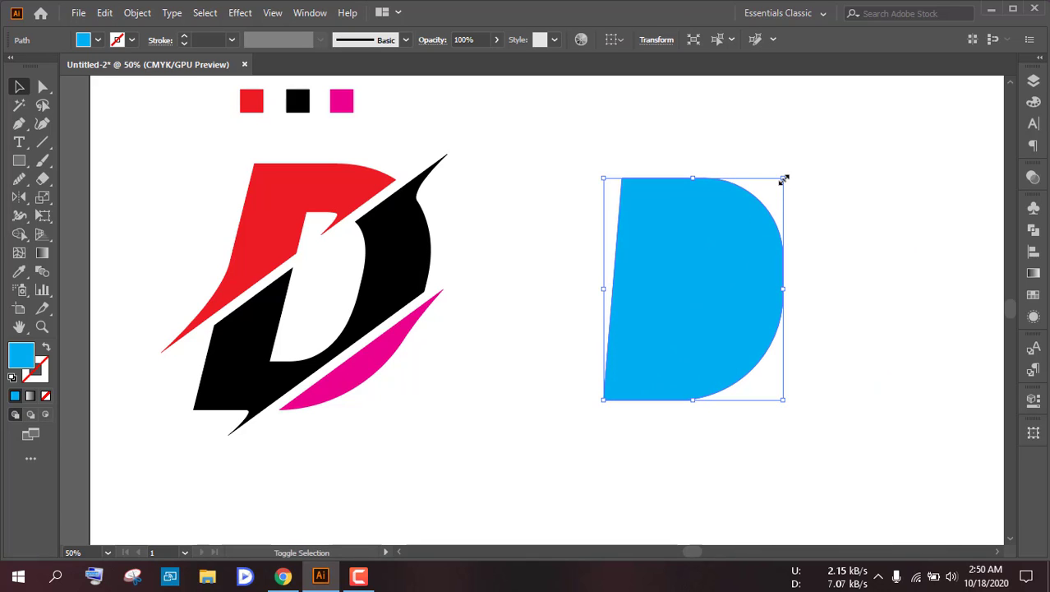
pyautogui.moveTo(784, 179); pyautogui.dragTo(817, 166)
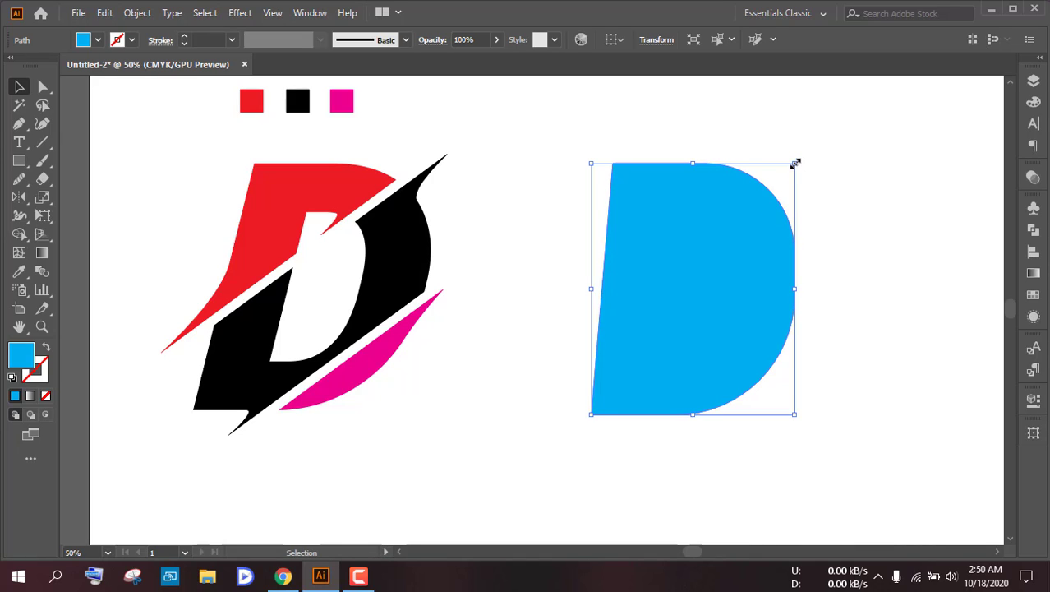
pyautogui.moveTo(795, 163)
pyautogui.mouseDown()
pyautogui.moveTo(767, 195)
pyautogui.moveTo(806, 154)
pyautogui.moveTo(788, 173)
pyautogui.moveTo(795, 163)
pyautogui.mouseUp()
# - Duplicate the blue D shape in place and scale the copy down about its centre for the letter's inner opening
pyautogui.click(846, 193)
pyautogui.click(735, 222)
pyautogui.press('a')
pyautogui.press('v')
pyautogui.press('a')
pyautogui.press('v')
pyautogui.moveTo(795, 166); pyautogui.dragTo(696, 216)
pyautogui.click(857, 236)
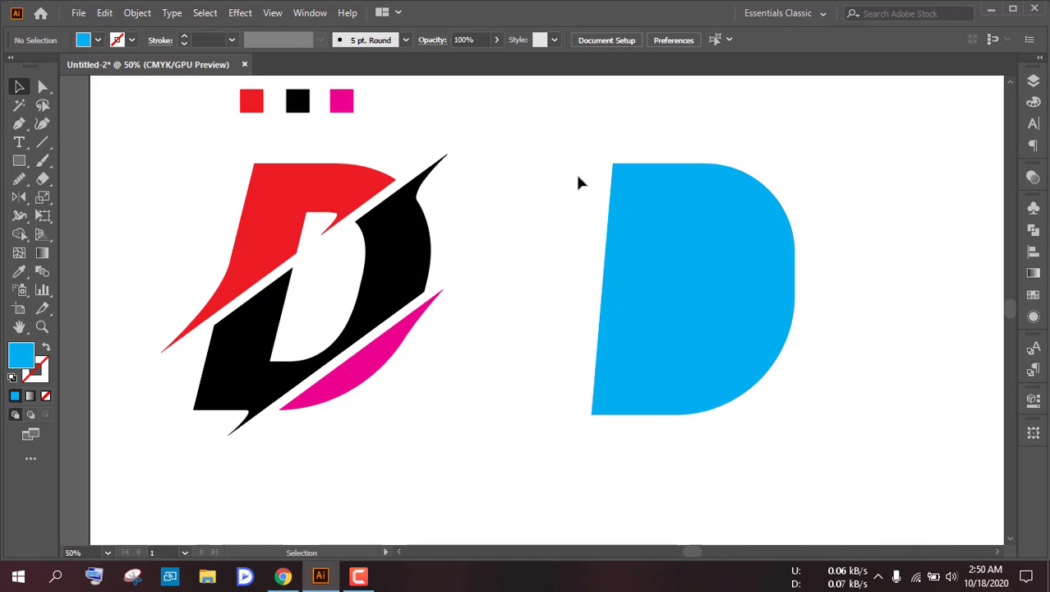
# - Subtract the smaller inner copy from the blue D shape with Minus Front
pyautogui.moveTo(578, 181); pyautogui.dragTo(820, 382)
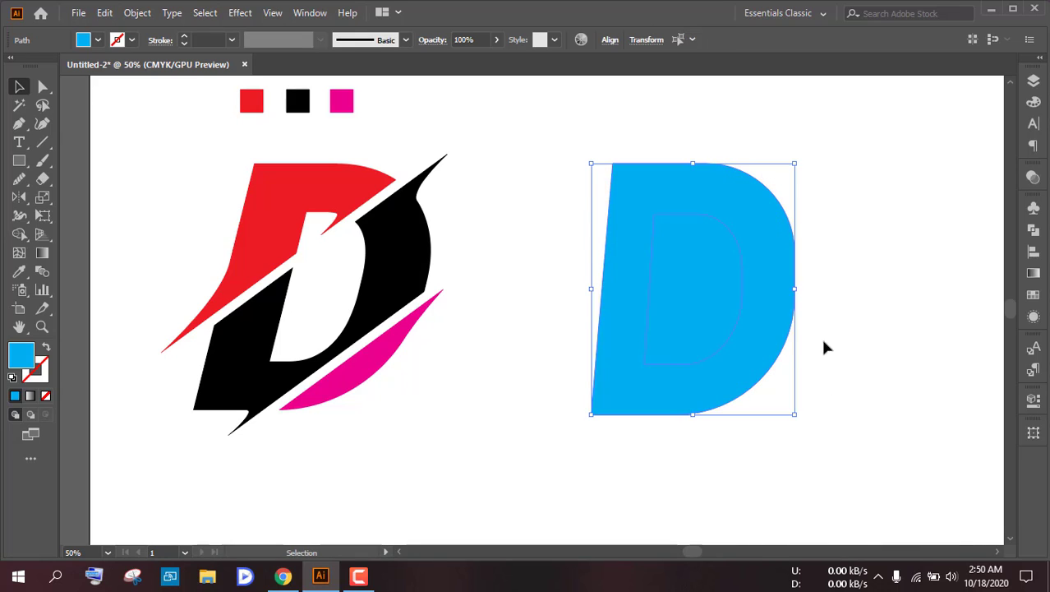
pyautogui.click(1034, 230)
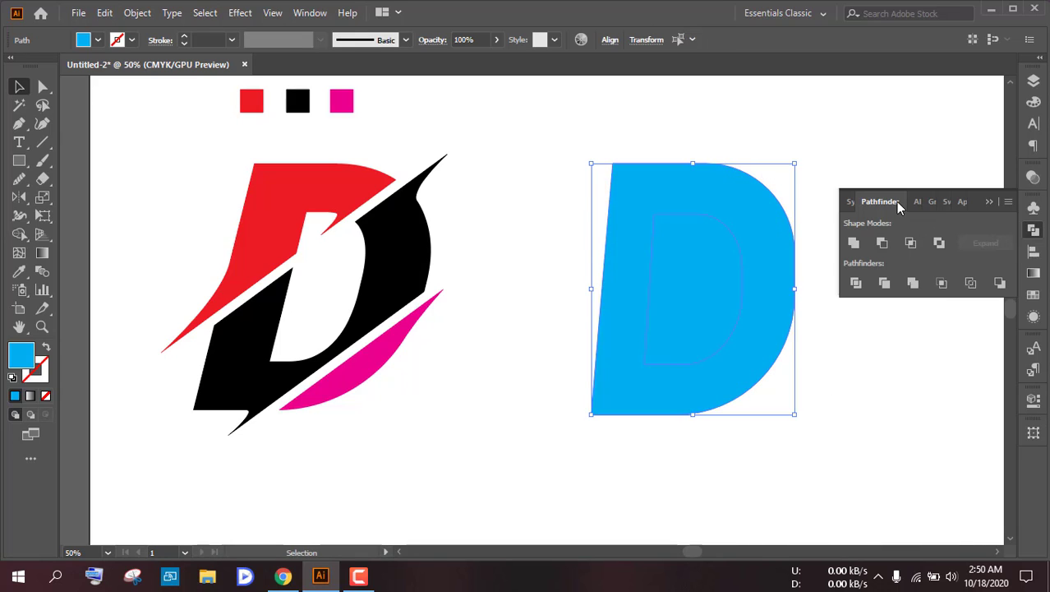
pyautogui.click(881, 243)
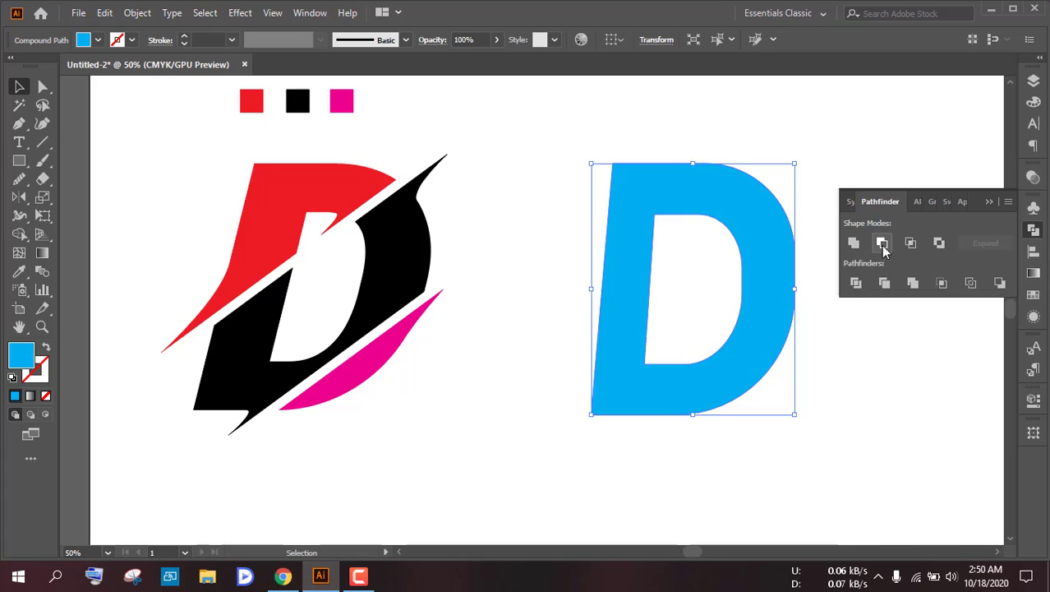
pyautogui.click(816, 249)
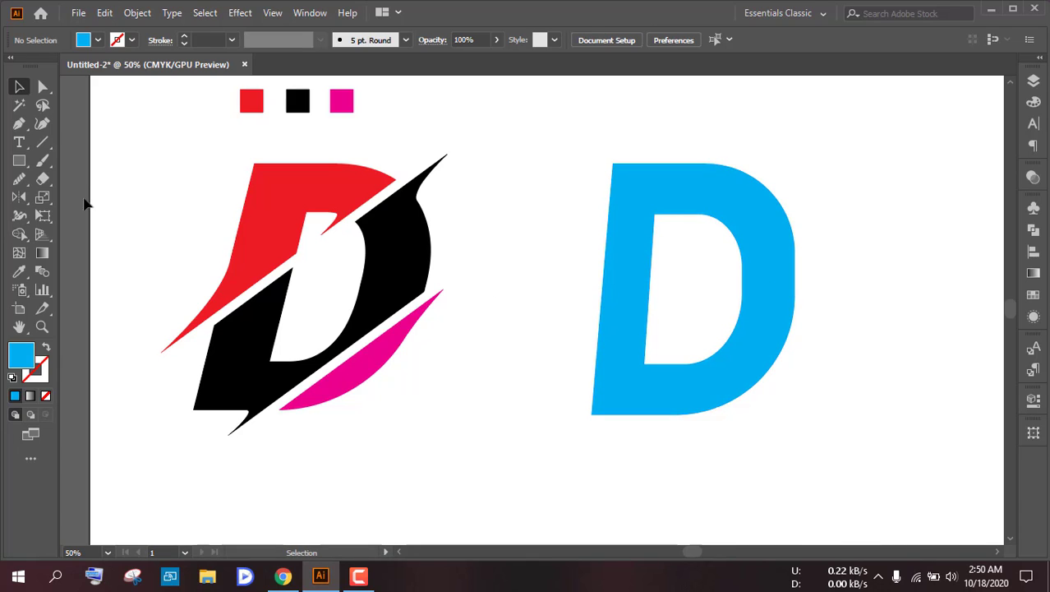
# - Draw a very thin, tall blue rectangle and place it vertically across the middle of the blue D
pyautogui.click(19, 163)
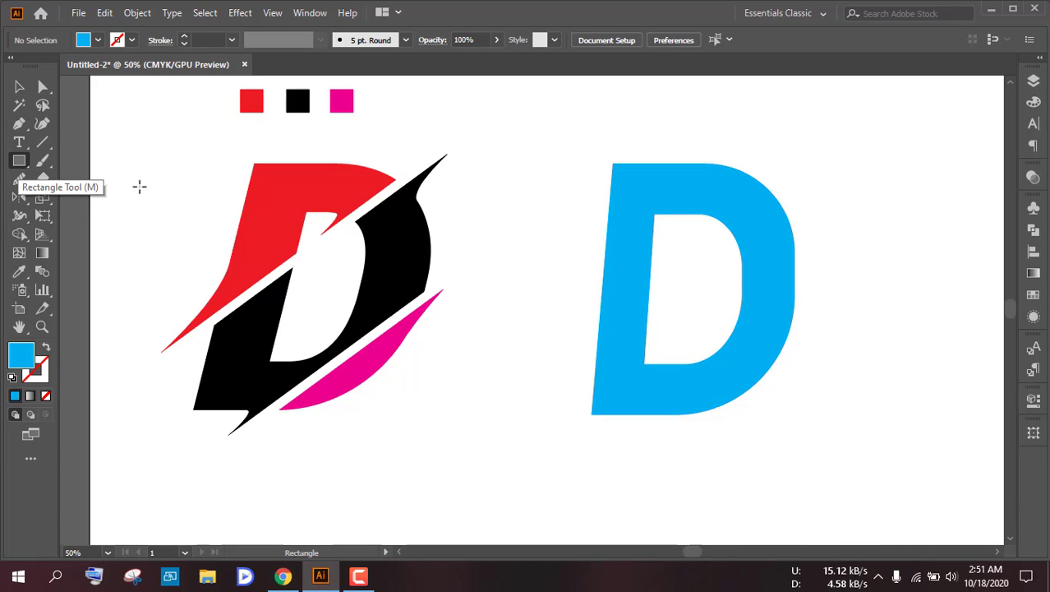
pyautogui.scroll(-3, 487, 234)
pyautogui.keyDown('alt'); pyautogui.scroll(-2, 487, 234); pyautogui.keyUp('alt')
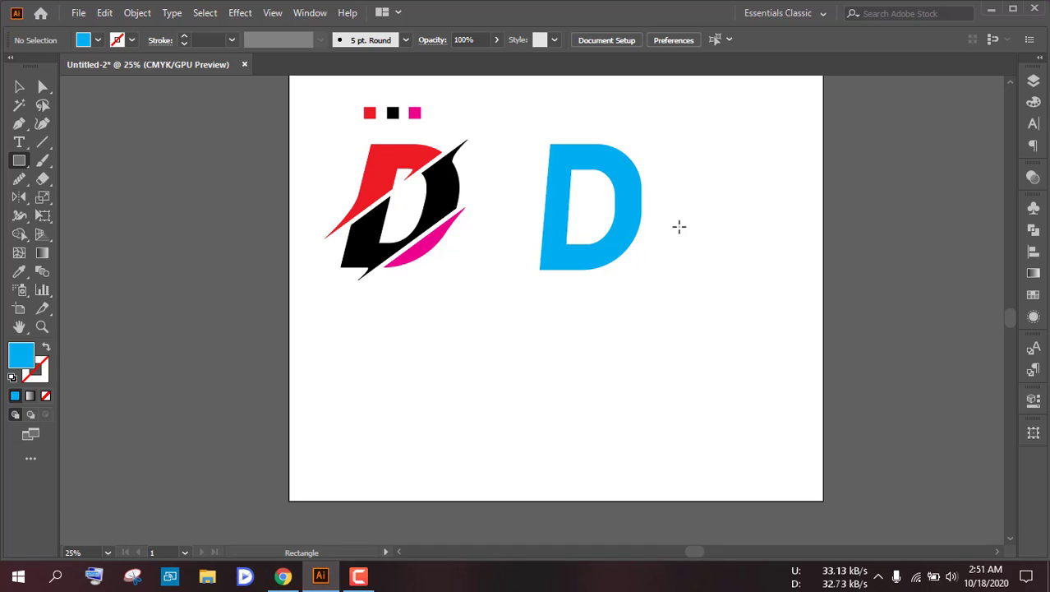
pyautogui.moveTo(687, 191); pyautogui.dragTo(695, 404)
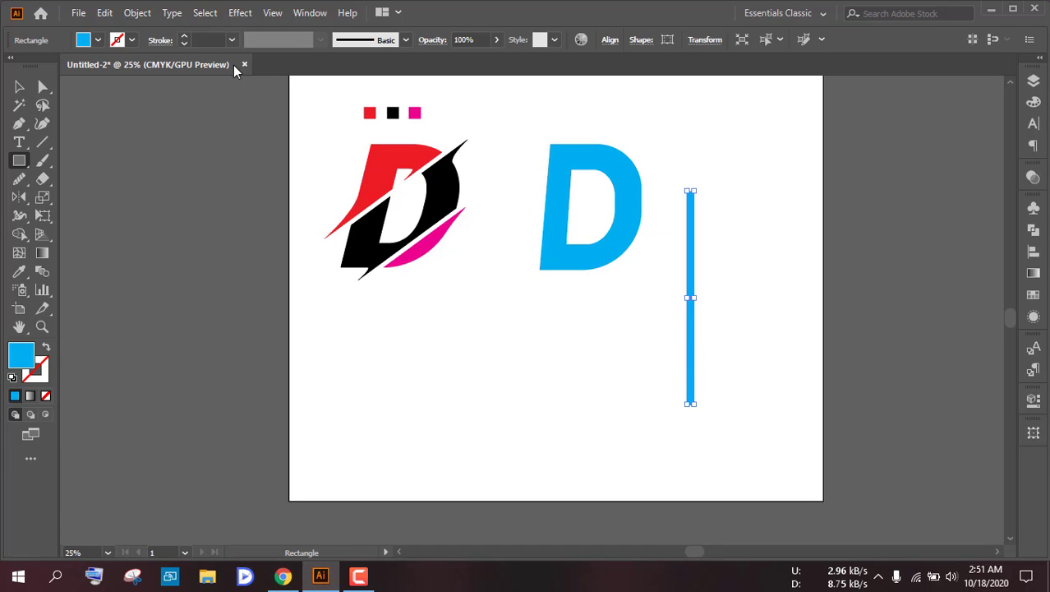
pyautogui.click(19, 87)
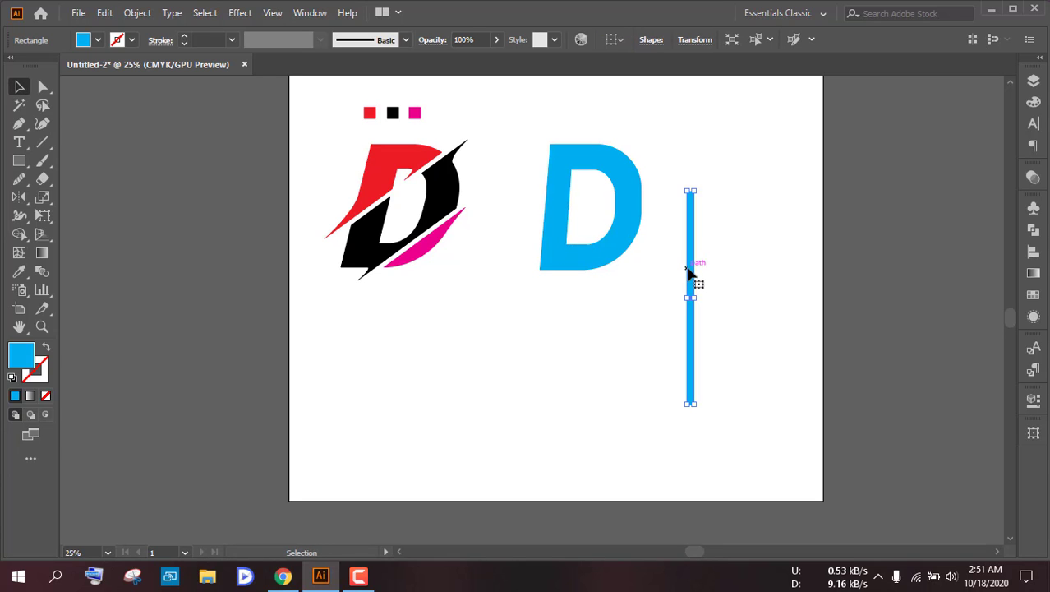
pyautogui.moveTo(689, 274); pyautogui.dragTo(583, 187)
# - Rotate the thin bar over the blue D about 45° clockwise so it crosses the letter diagonally
pyautogui.scroll(1, 598, 102)
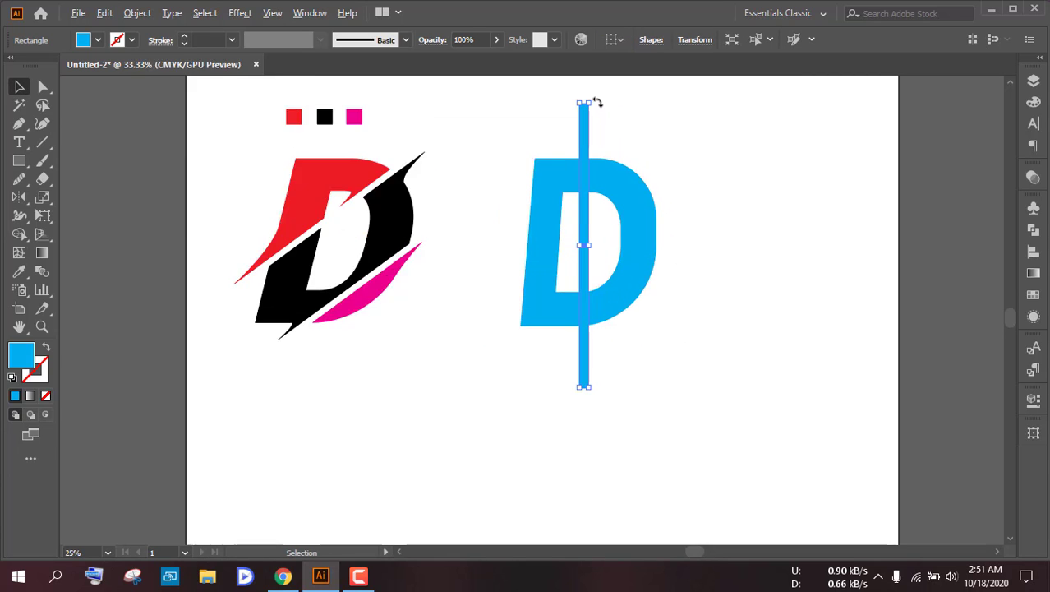
pyautogui.scroll(1, 597, 102)
pyautogui.moveTo(590, 100); pyautogui.dragTo(703, 204)
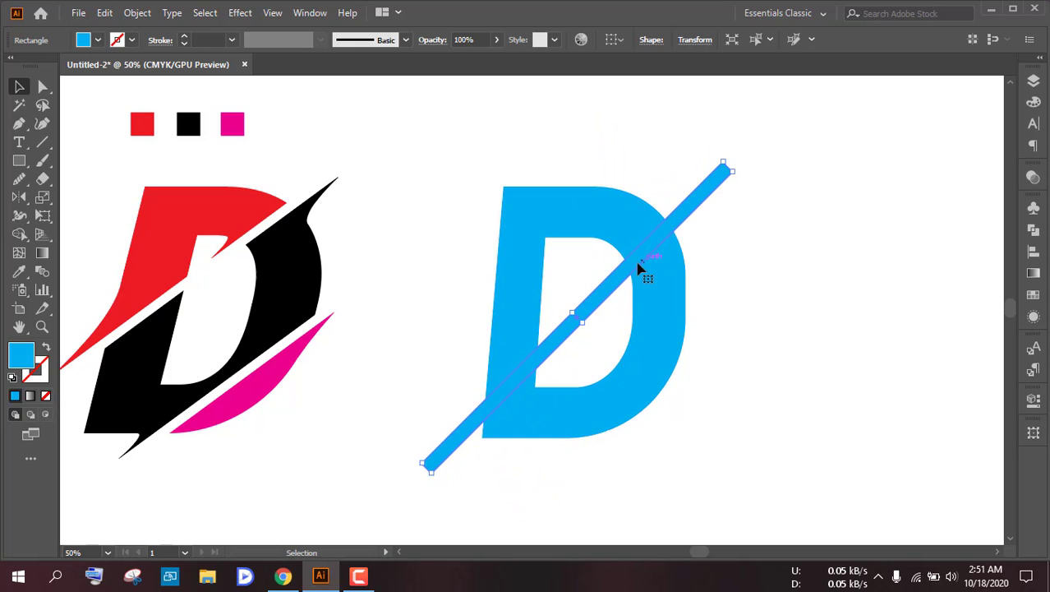
# - Rotate the thin bar to a shallower diagonal and move it up so it crosses the D's upper curve and left stem
pyautogui.moveTo(741, 165); pyautogui.dragTo(743, 175)
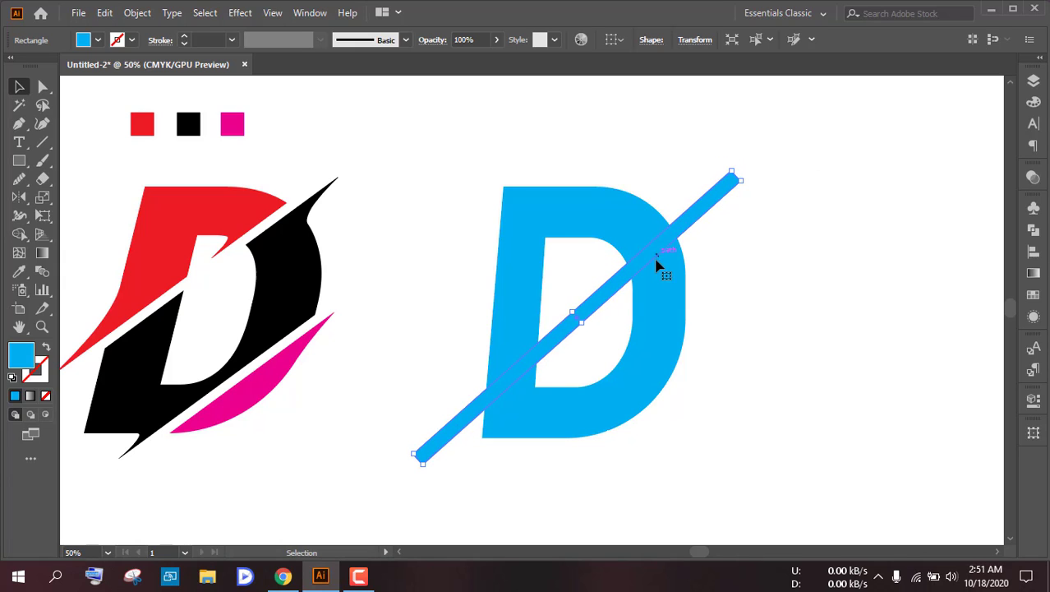
pyautogui.moveTo(648, 263); pyautogui.dragTo(627, 226)
pyautogui.moveTo(727, 144); pyautogui.dragTo(730, 152)
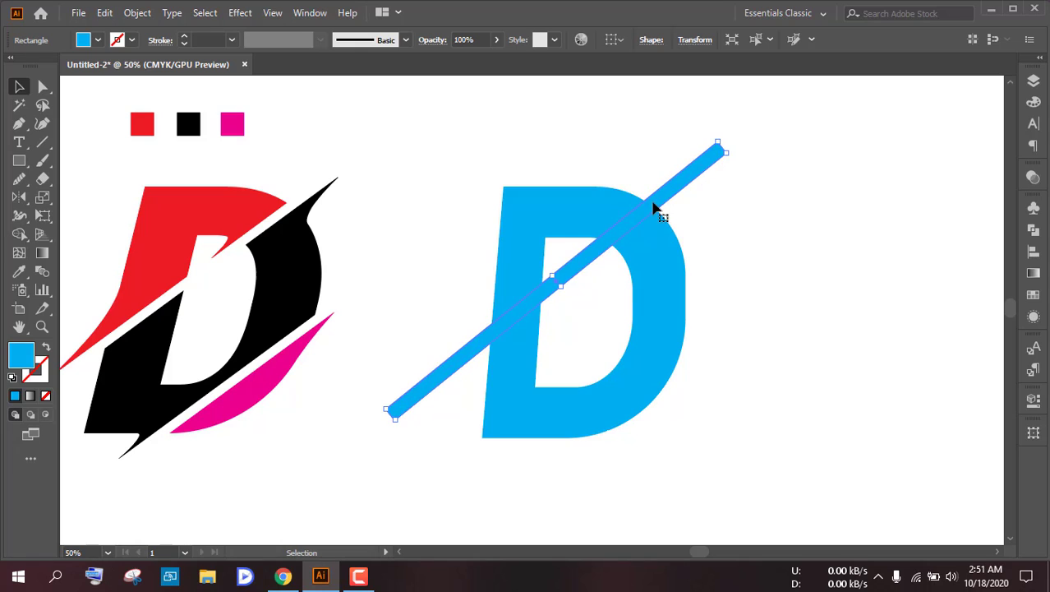
pyautogui.moveTo(627, 234); pyautogui.dragTo(630, 230)
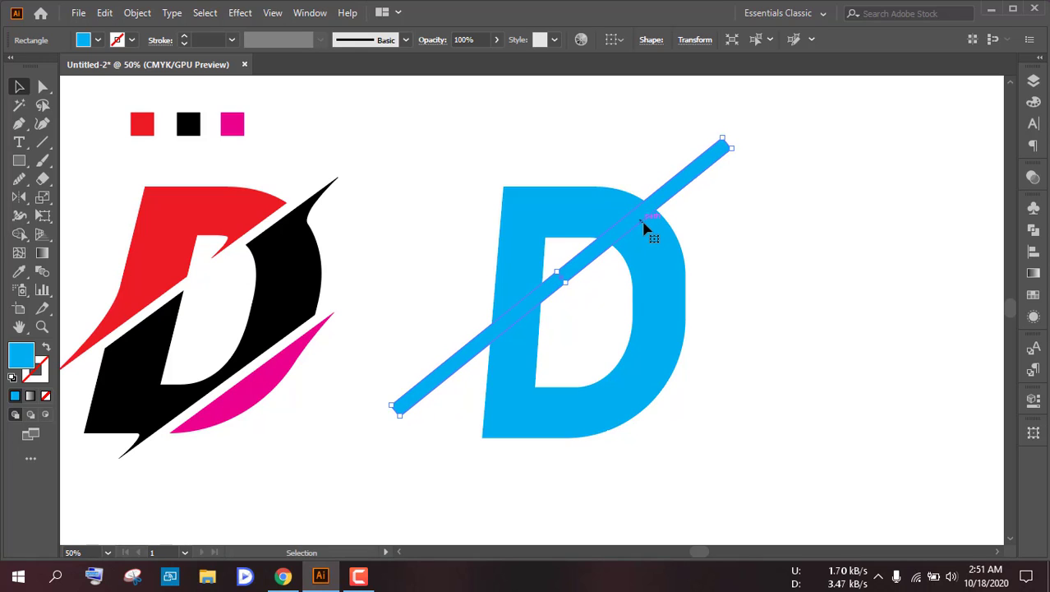
# - Make the diagonal bar across the blue D slightly narrower, keeping its length and angle
pyautogui.scroll(4, 560, 258)
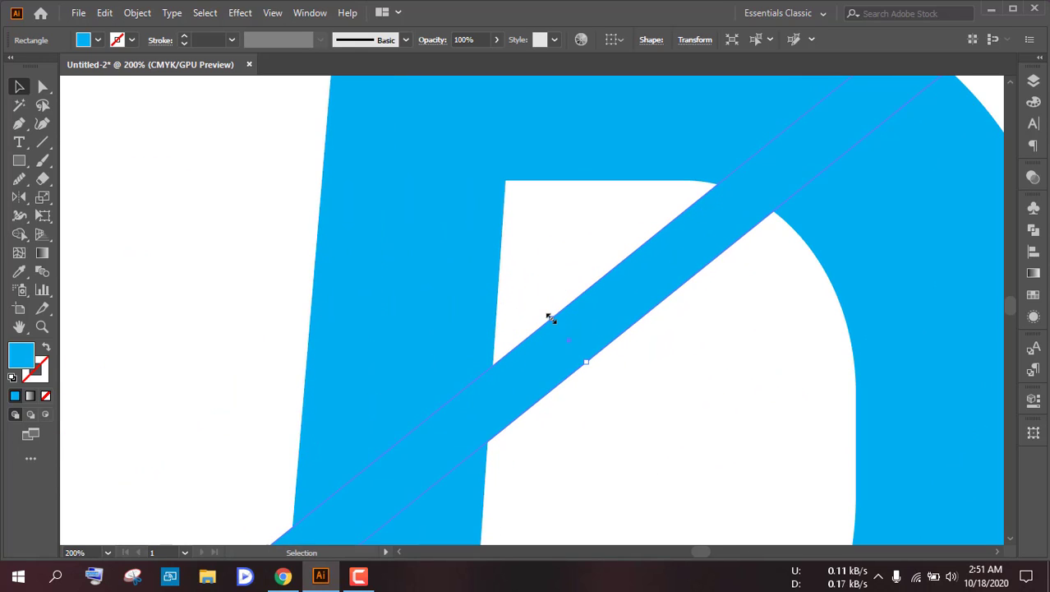
pyautogui.moveTo(551, 318); pyautogui.dragTo(581, 336)
pyautogui.scroll(-4, 586, 329)
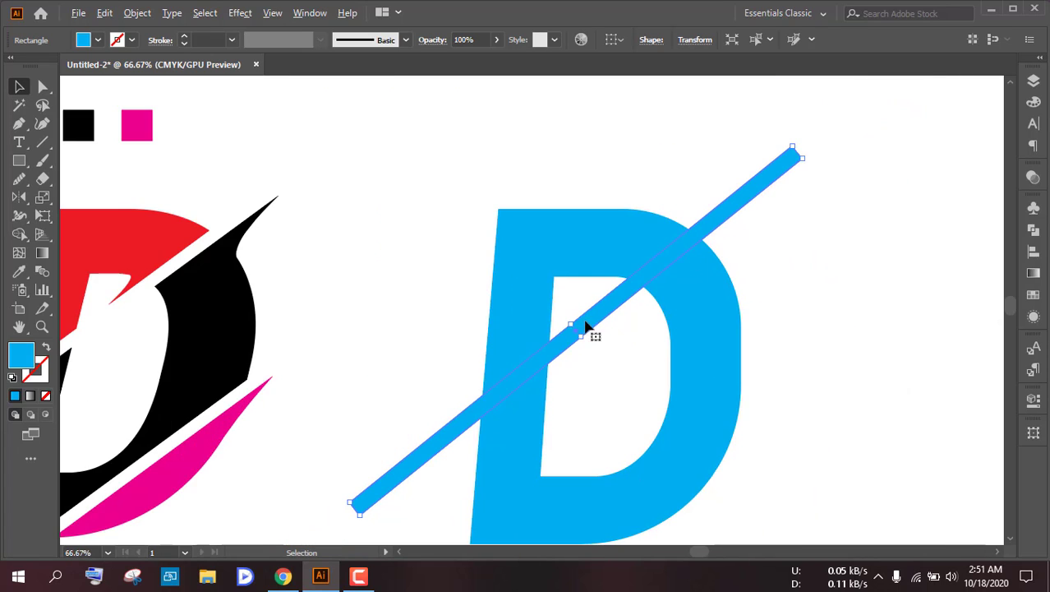
pyautogui.scroll(-1, 622, 312)
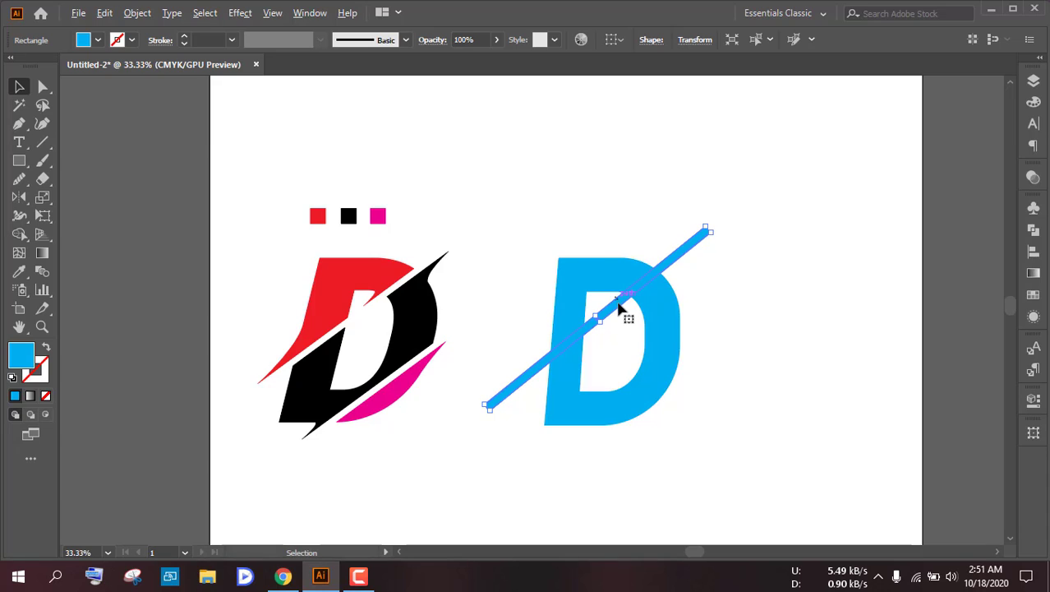
# - Duplicate the diagonal bar parallel to itself, placing the copy across the lower right curve of the blue D
pyautogui.scroll(2, 619, 305)
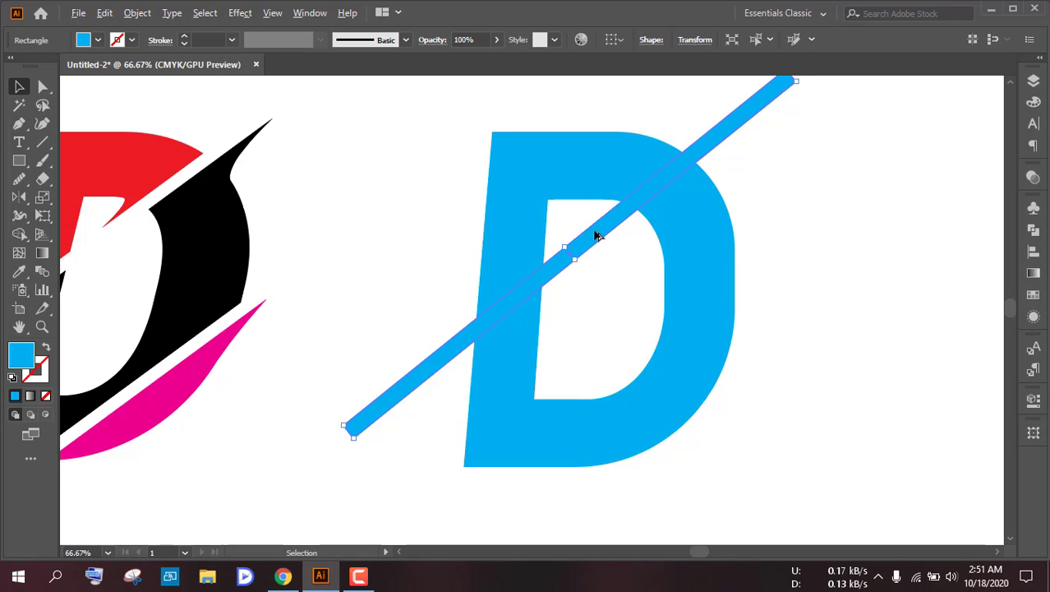
pyautogui.moveTo(598, 236); pyautogui.dragTo(689, 373)
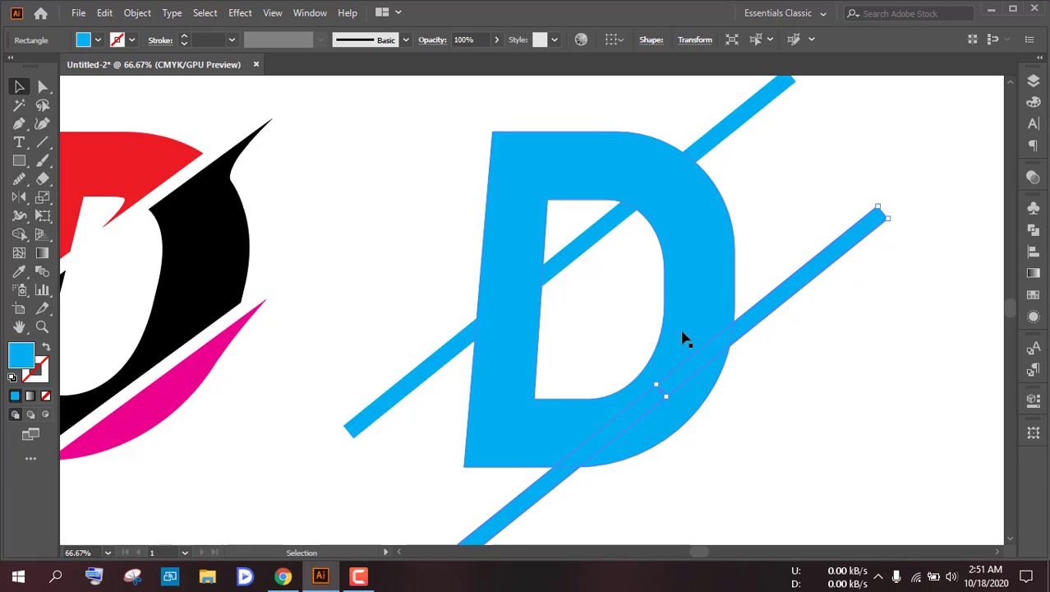
pyautogui.scroll(-2, 682, 330)
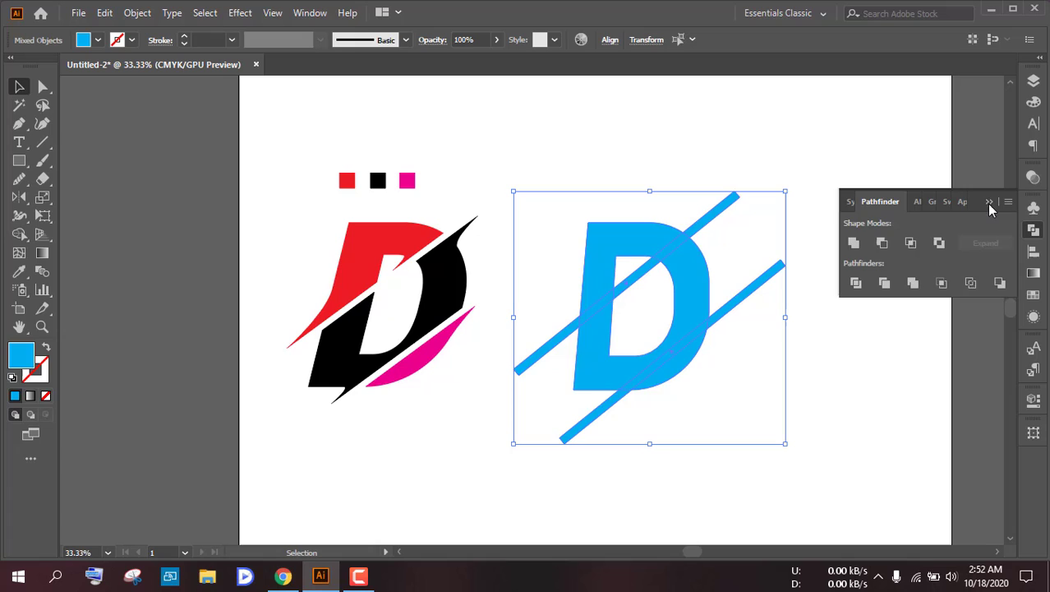
# - Cut both diagonal bars out of the blue D with Minus Front to slice it into separate pieces
pyautogui.click(988, 203)
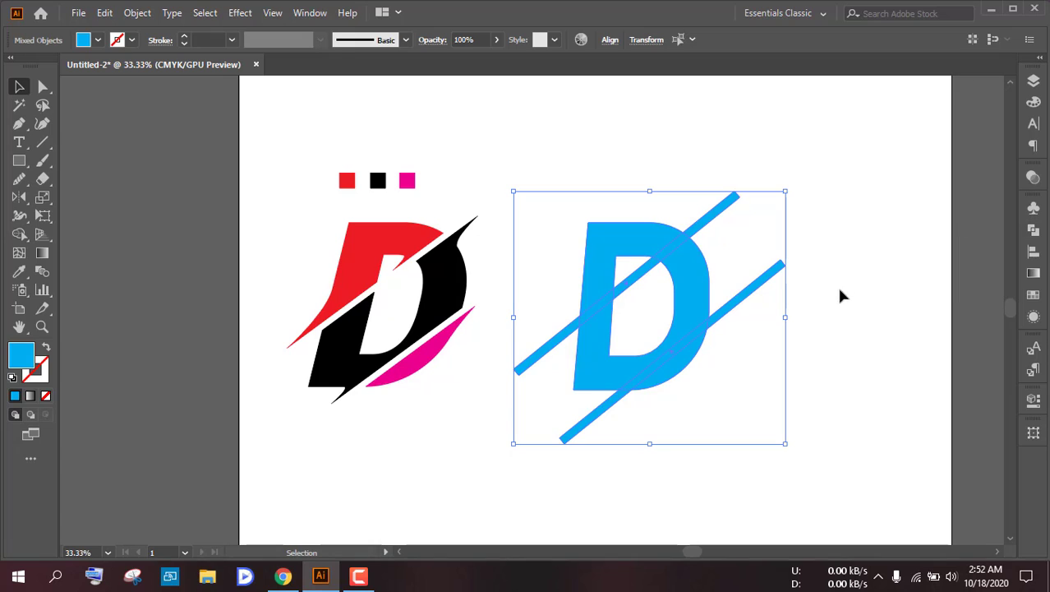
pyautogui.click(840, 290)
pyautogui.moveTo(754, 368); pyautogui.dragTo(625, 215)
pyautogui.click(1034, 230)
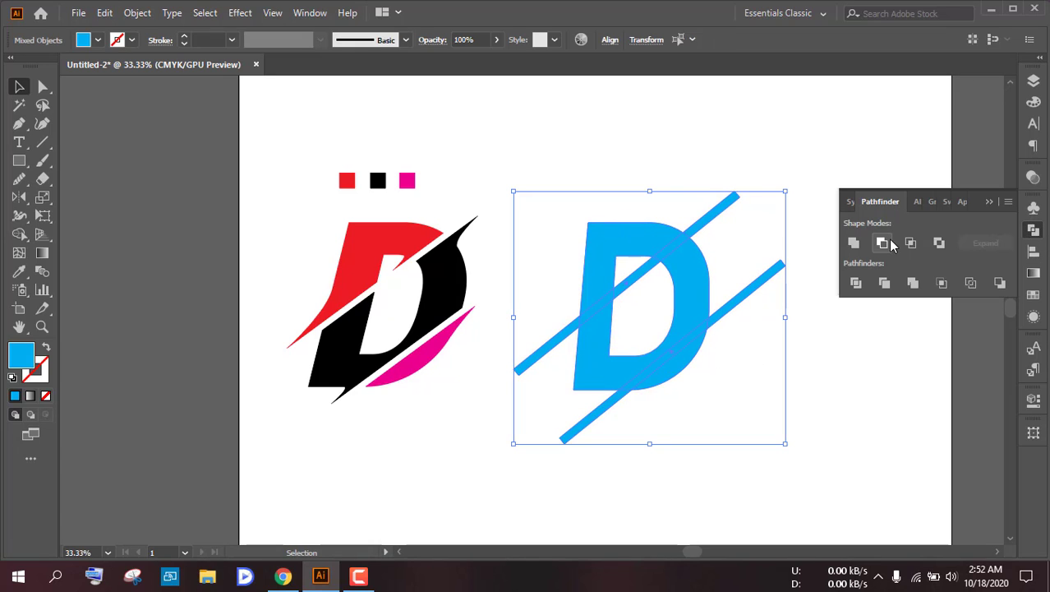
pyautogui.click(885, 243)
pyautogui.click(816, 337)
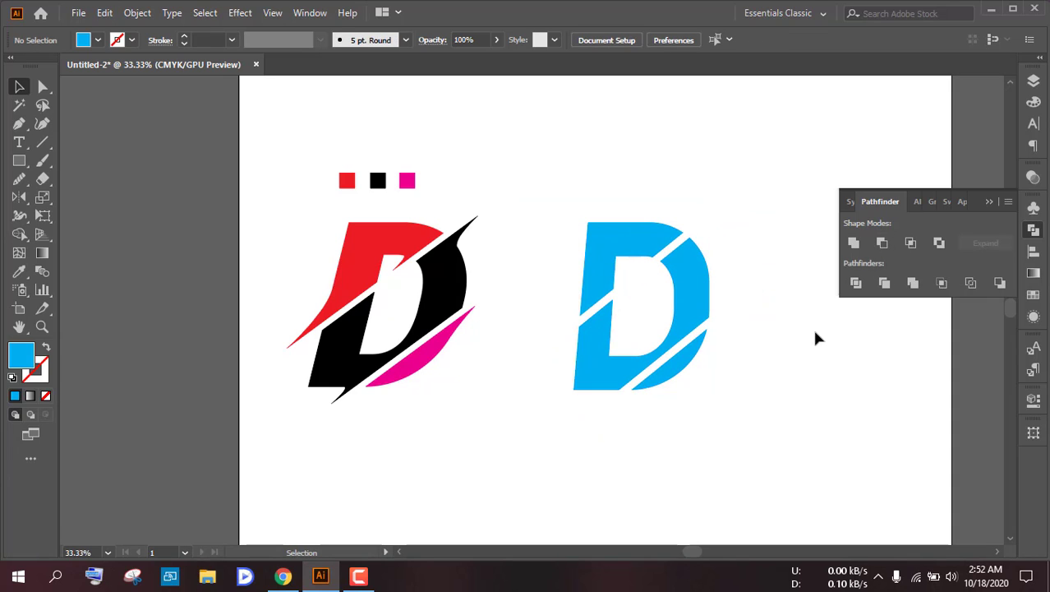
pyautogui.click(990, 203)
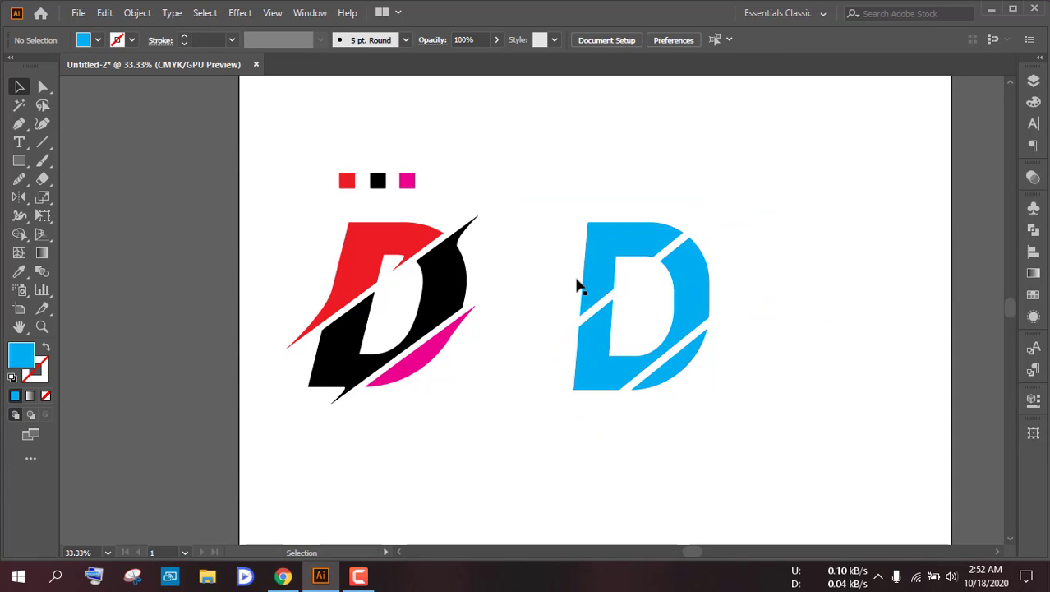
# - Compare the three pieces of the sliced blue D with the pointed ends of the reference logo
pyautogui.scroll(1, 559, 280)
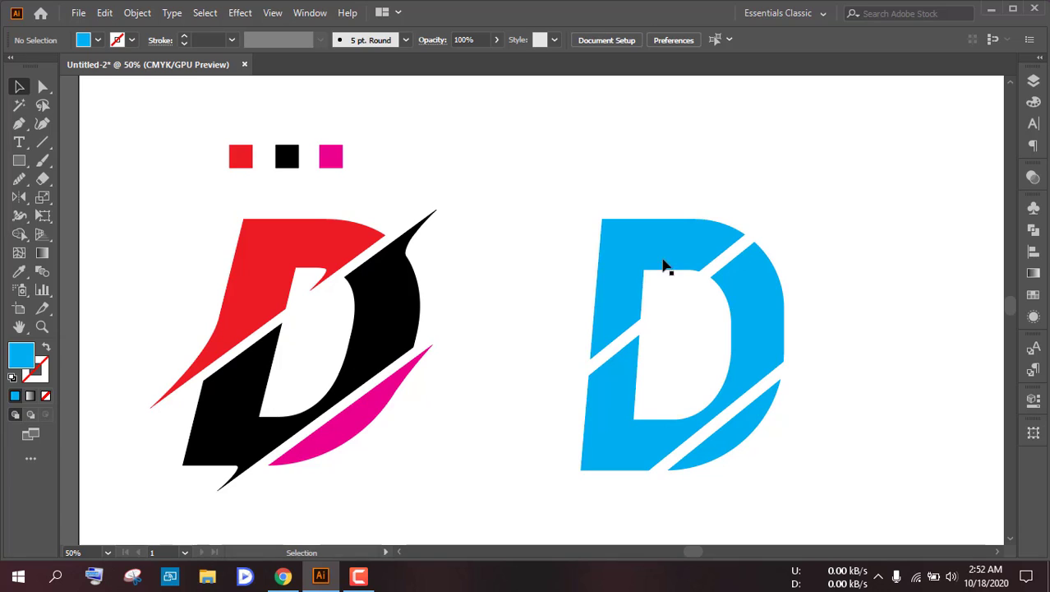
pyautogui.scroll(1, 763, 320)
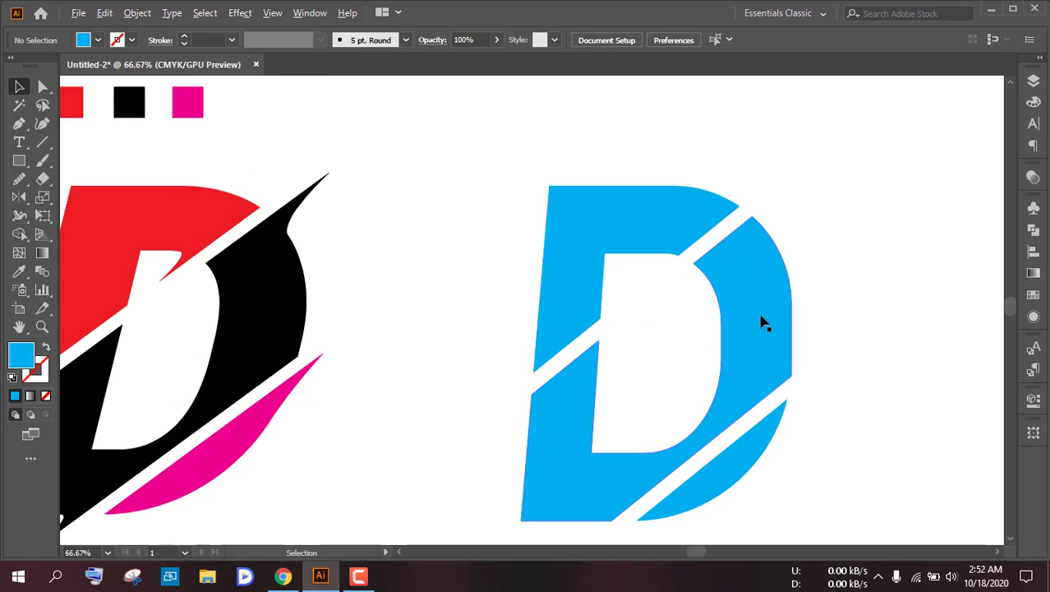
pyautogui.scroll(-1, 763, 320)
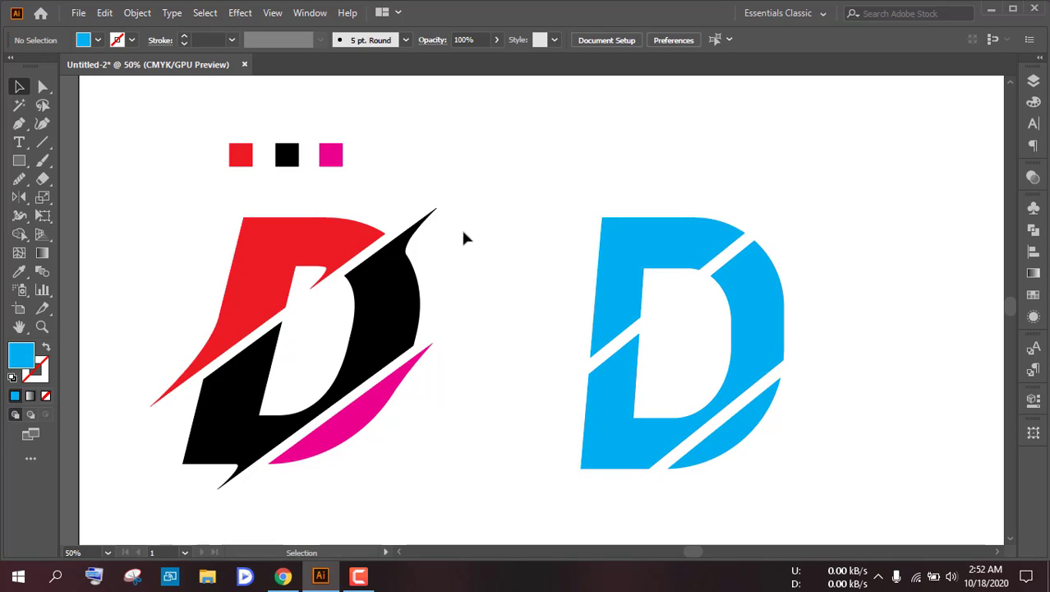
pyautogui.click(43, 87)
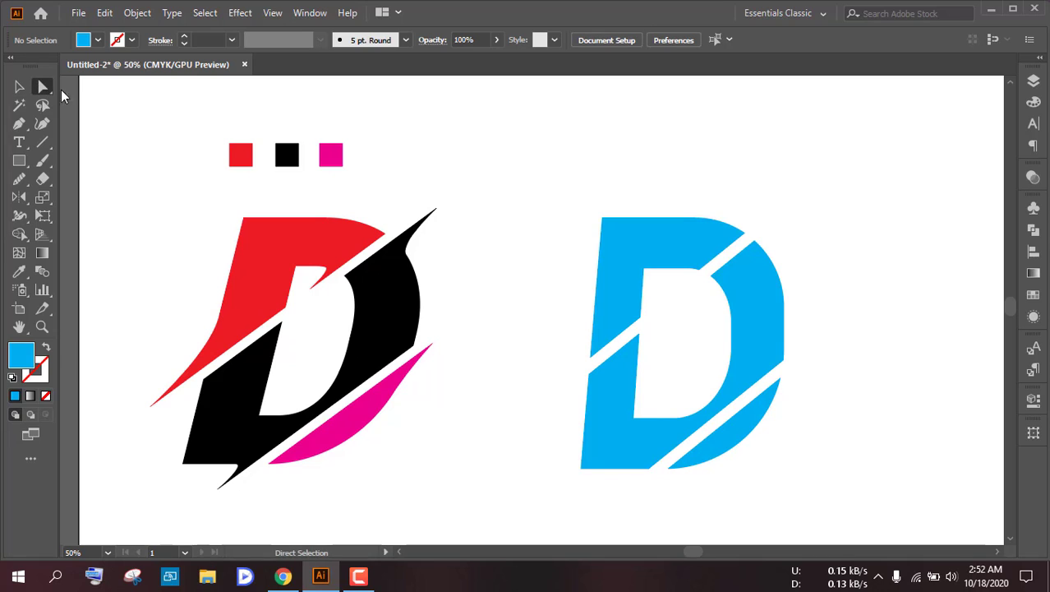
pyautogui.scroll(2, 730, 242)
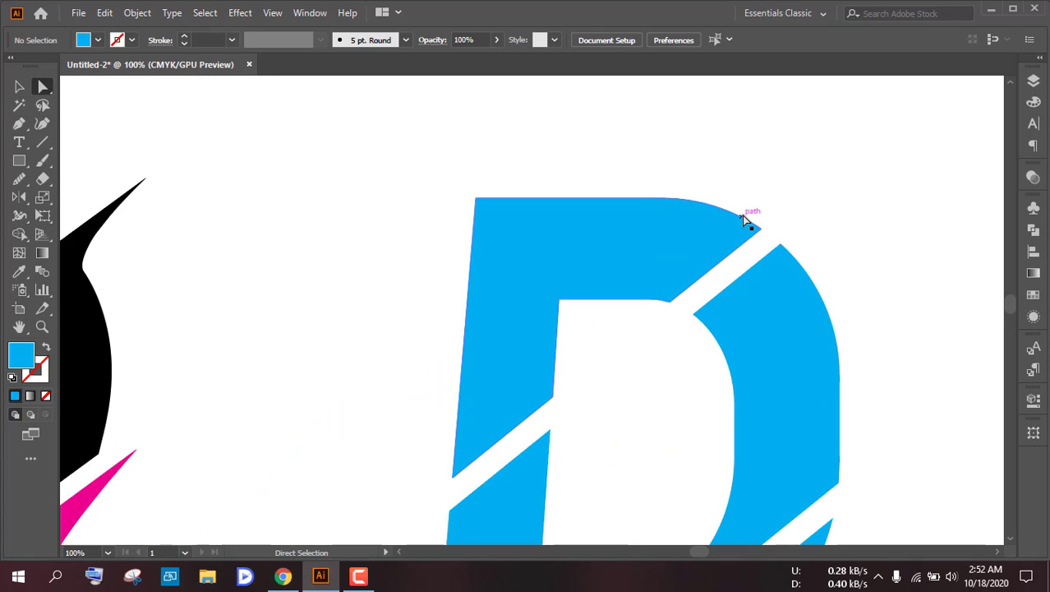
pyautogui.click(729, 240)
pyautogui.scroll(-1, 727, 241)
pyautogui.scroll(-2, 727, 241)
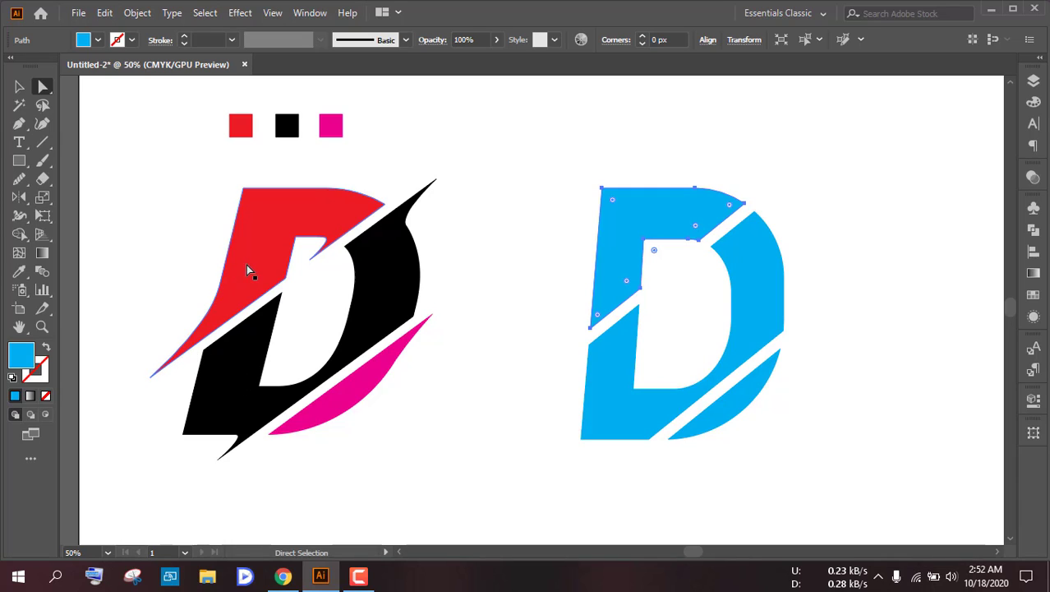
pyautogui.click(19, 123)
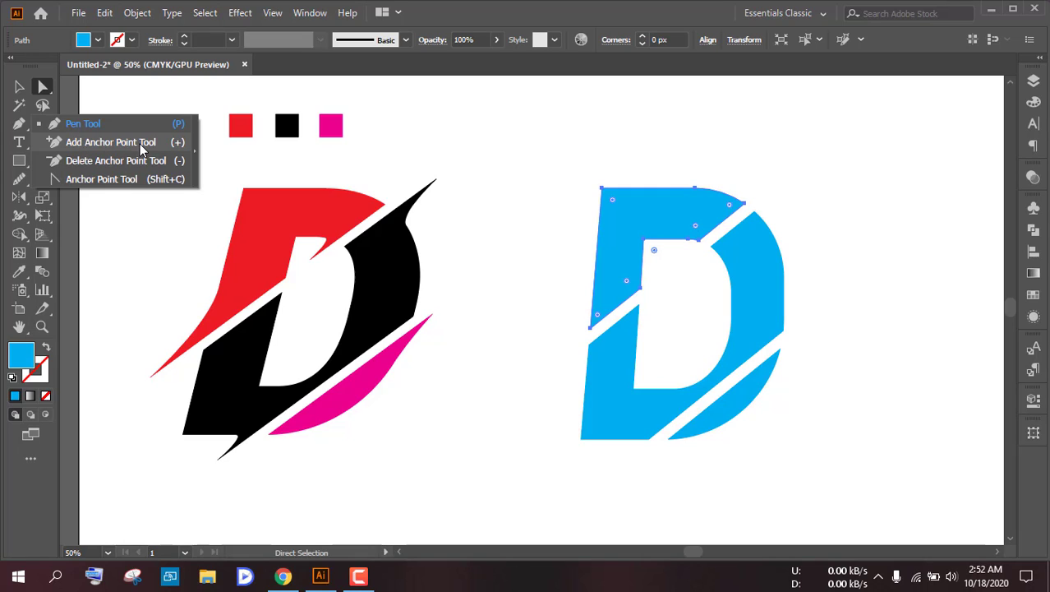
pyautogui.click(520, 220)
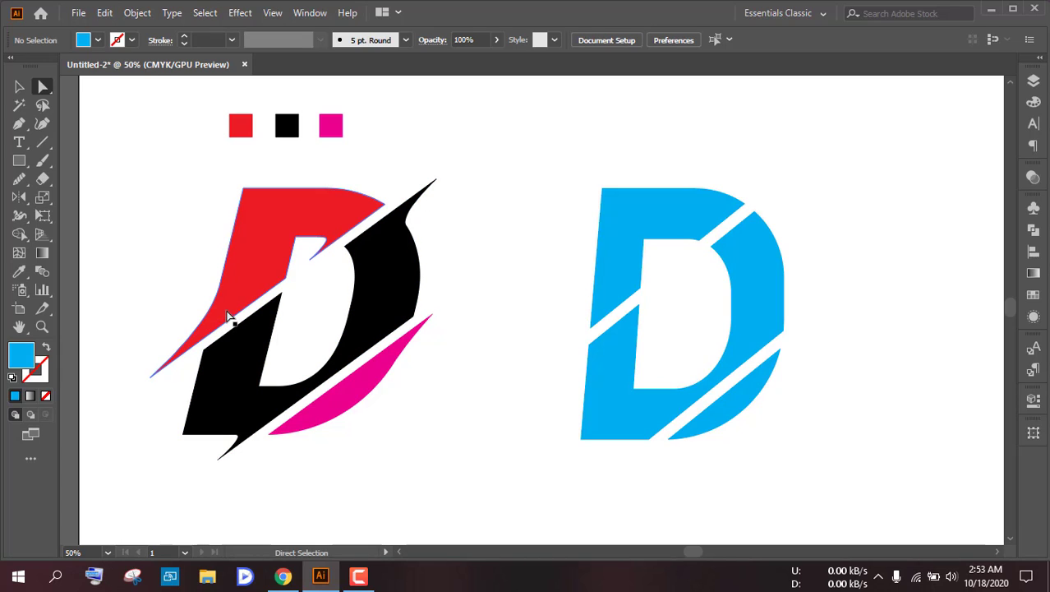
# - Add an anchor point on the outer left edge of the upper blue piece, a little above its lower left corner
pyautogui.moveTo(19, 123); pyautogui.dragTo(82, 138)
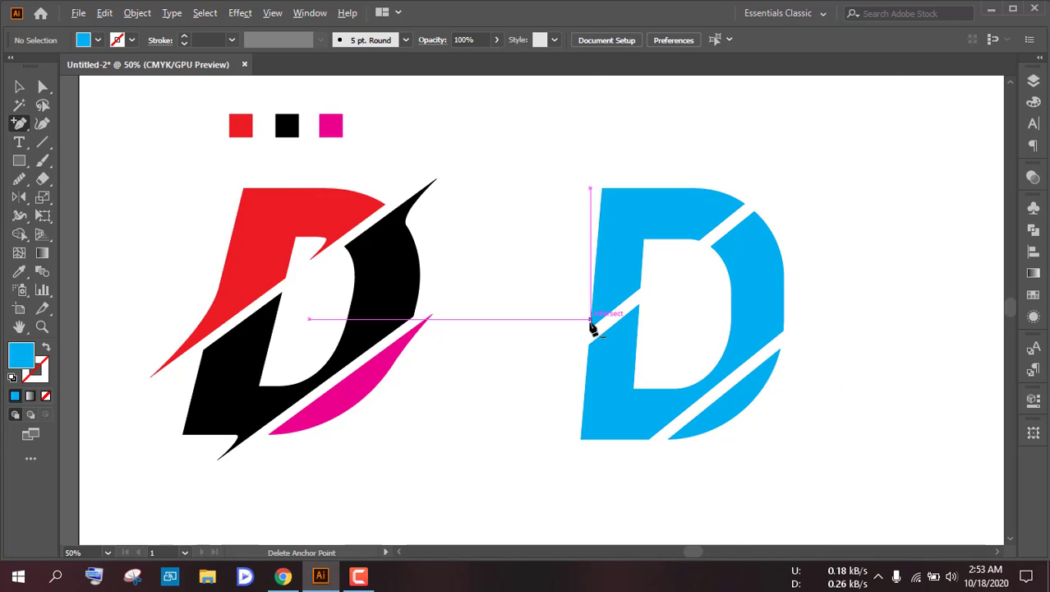
pyautogui.scroll(3, 592, 327)
pyautogui.scroll(-2, 593, 328)
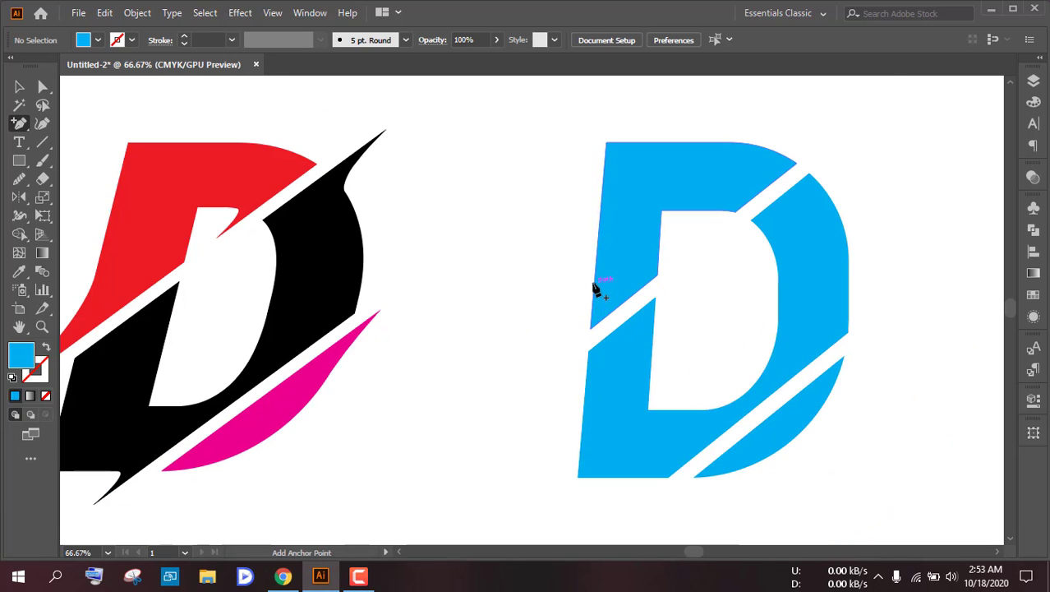
pyautogui.click(593, 282)
pyautogui.press('a')
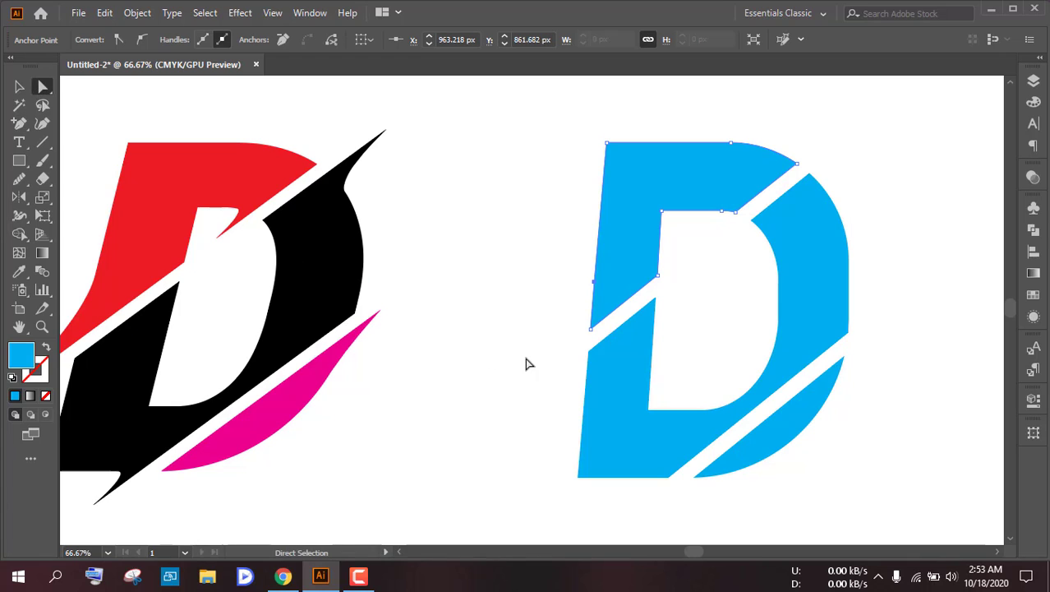
# - Pull the upper piece's lower left corner outward along the cut to about X 851, Y 1014 px, forming a pointed spike
pyautogui.scroll(-1, 580, 334)
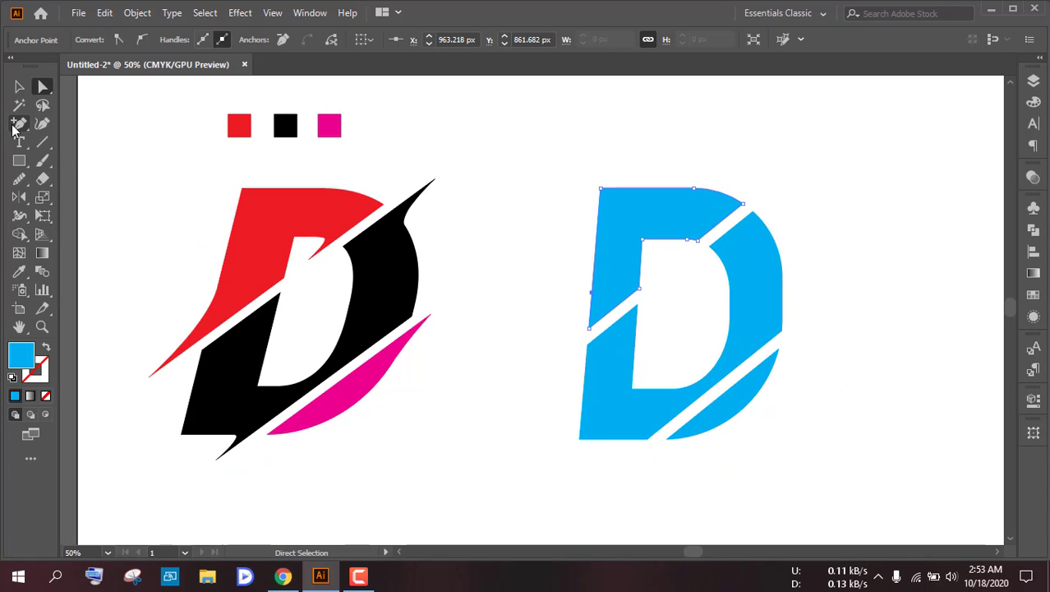
pyautogui.scroll(4, 594, 297)
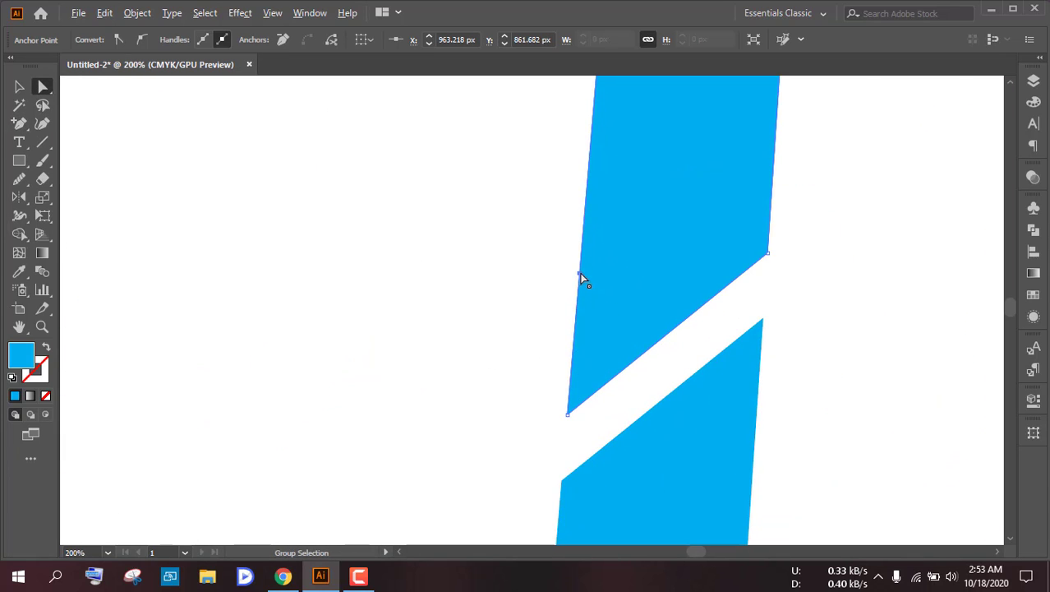
pyautogui.scroll(-4, 579, 276)
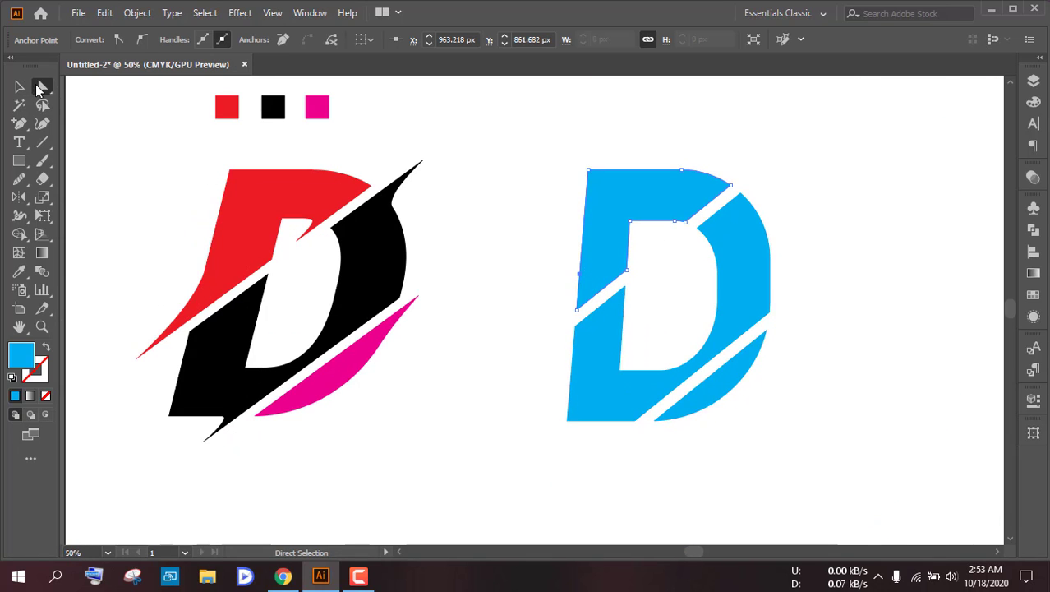
pyautogui.scroll(3, 585, 288)
pyautogui.scroll(-2, 591, 333)
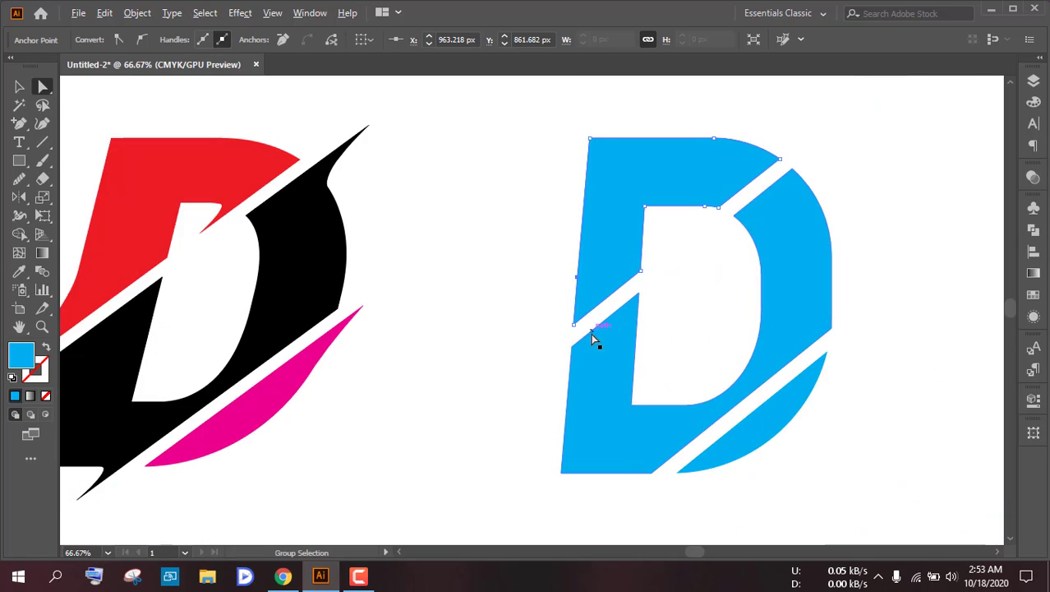
pyautogui.scroll(-2, 580, 332)
pyautogui.moveTo(577, 328); pyautogui.dragTo(541, 357)
pyautogui.scroll(1, 552, 355)
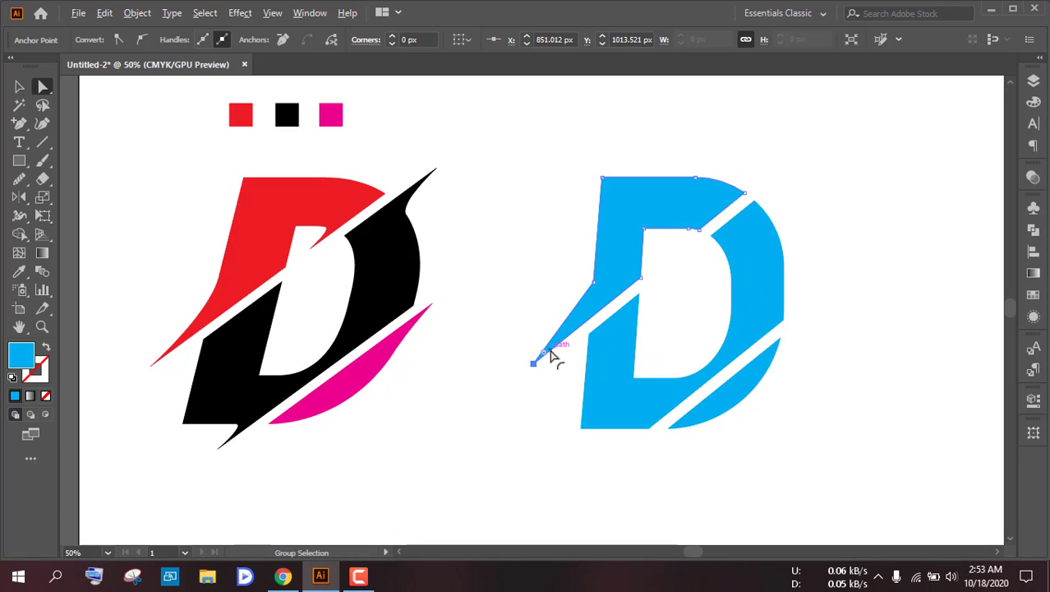
# - Convert the tip of the upper piece's left spike to a smooth point with direction handles running along the cut
pyautogui.click(593, 283)
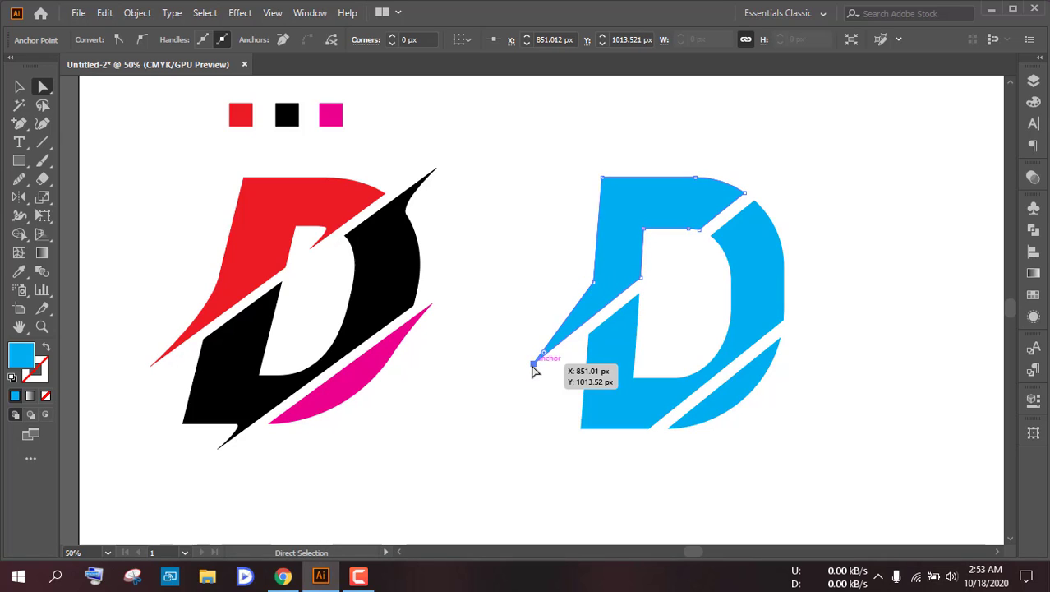
pyautogui.moveTo(18, 124); pyautogui.dragTo(78, 182)
pyautogui.hotkey('shift', 'c')
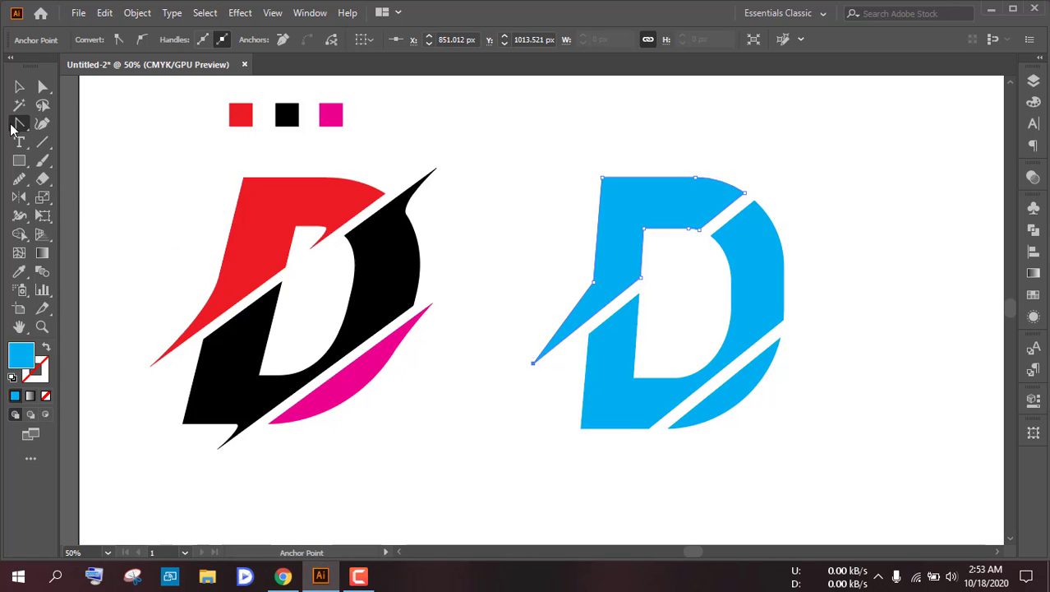
pyautogui.moveTo(12, 129); pyautogui.dragTo(87, 183)
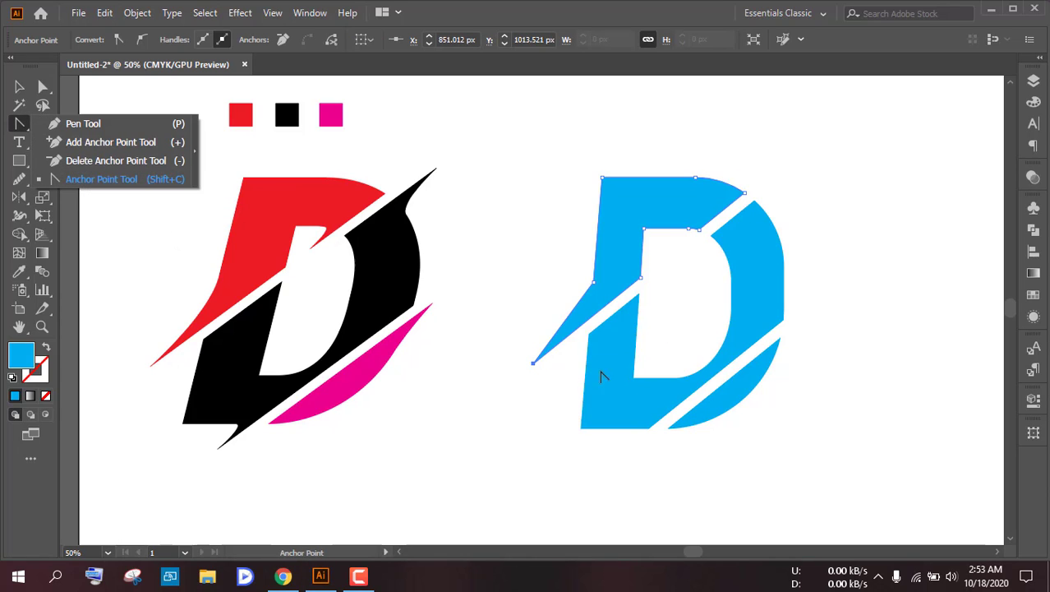
pyautogui.moveTo(534, 364); pyautogui.dragTo(520, 374)
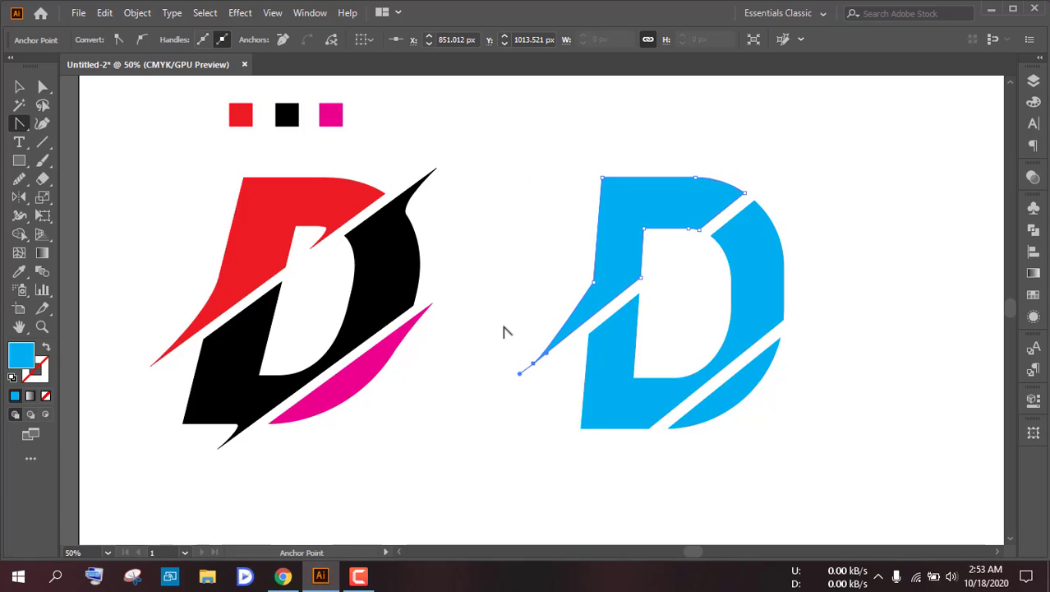
# - Swing the spike tip's inner handle up into the upper piece so the spike's outer edge bends into a concave curve
pyautogui.scroll(2, 546, 376)
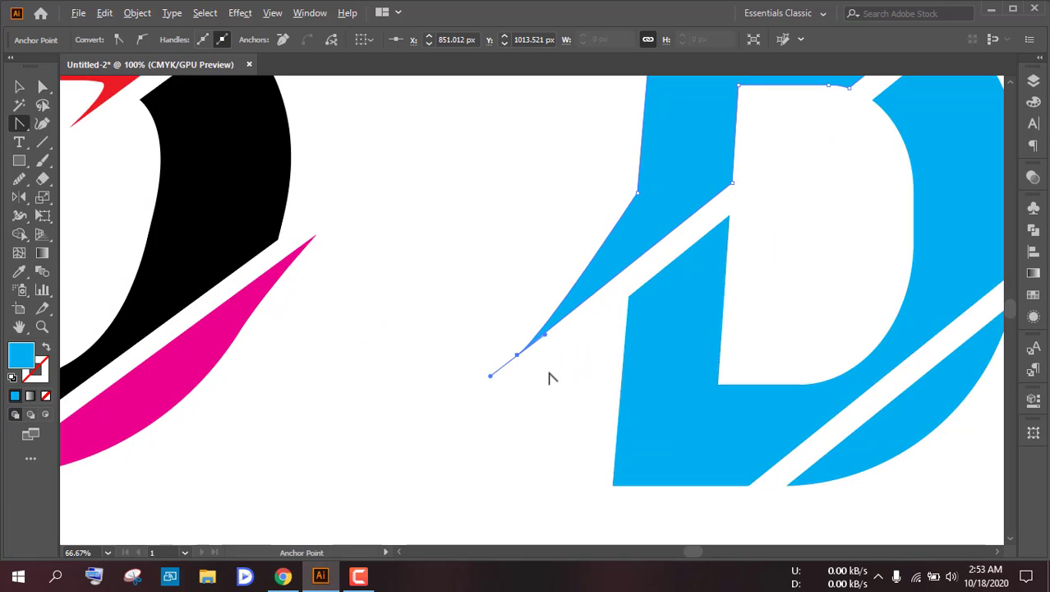
pyautogui.click(43, 87)
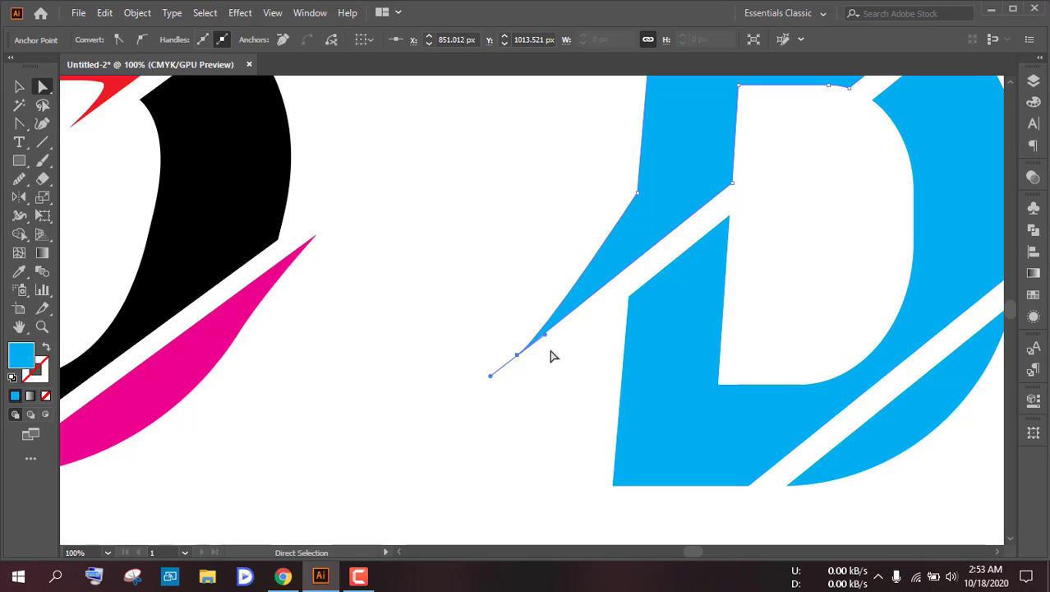
pyautogui.moveTo(548, 338); pyautogui.dragTo(647, 240)
pyautogui.scroll(-1, 648, 242)
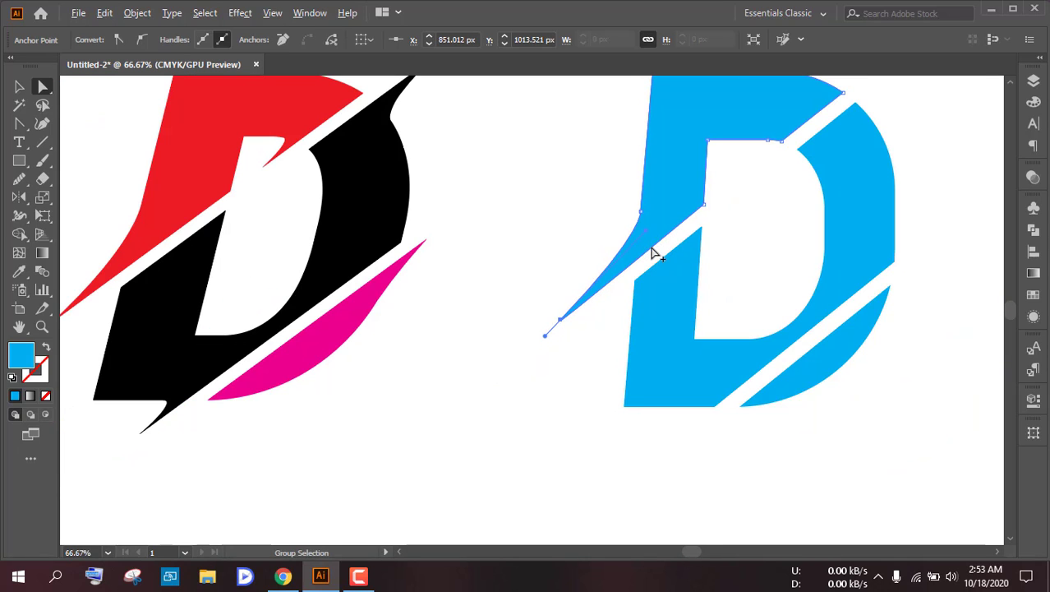
pyautogui.scroll(1, 649, 201)
pyautogui.scroll(-1, 649, 200)
pyautogui.scroll(1, 650, 207)
pyautogui.scroll(1, 651, 210)
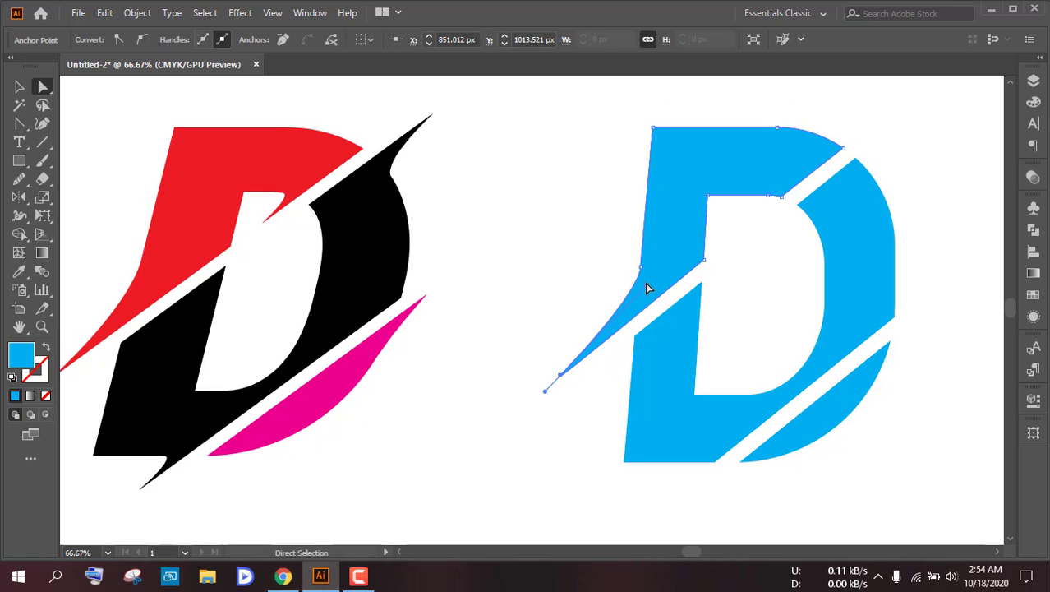
# - Fine-tune both direction handles of the left spike's tip to smooth its outer curve, and deselect the piece
pyautogui.scroll(4, 646, 288)
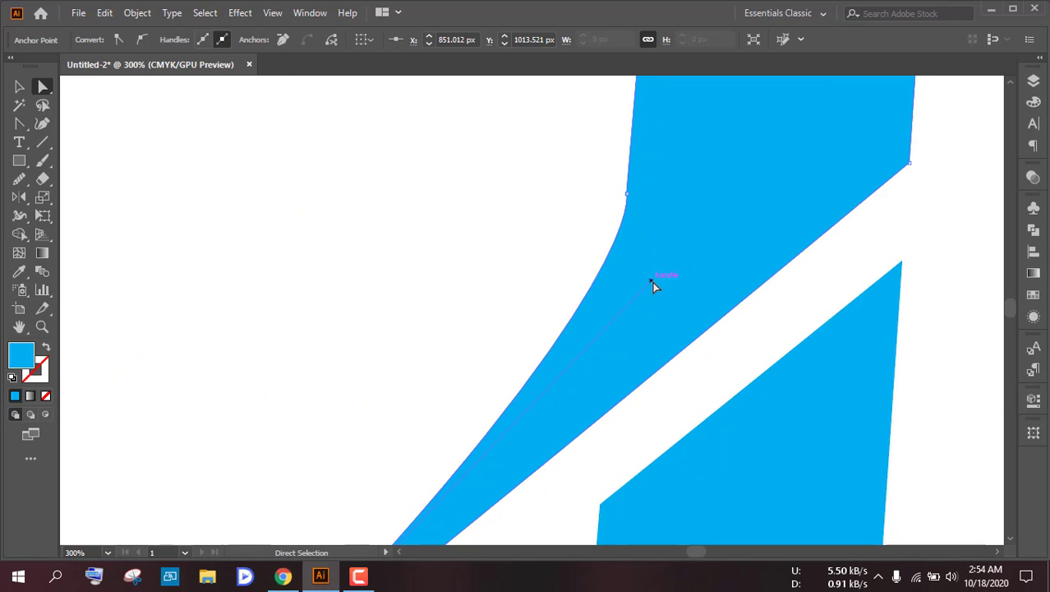
pyautogui.moveTo(652, 281); pyautogui.dragTo(646, 267)
pyautogui.scroll(-1, 647, 269)
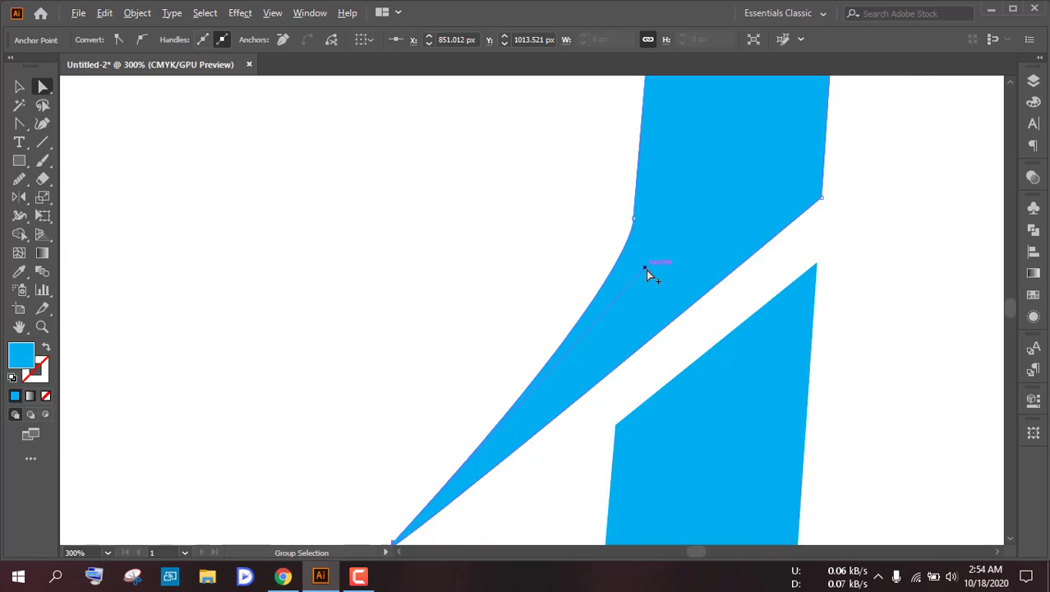
pyautogui.scroll(-3, 646, 269)
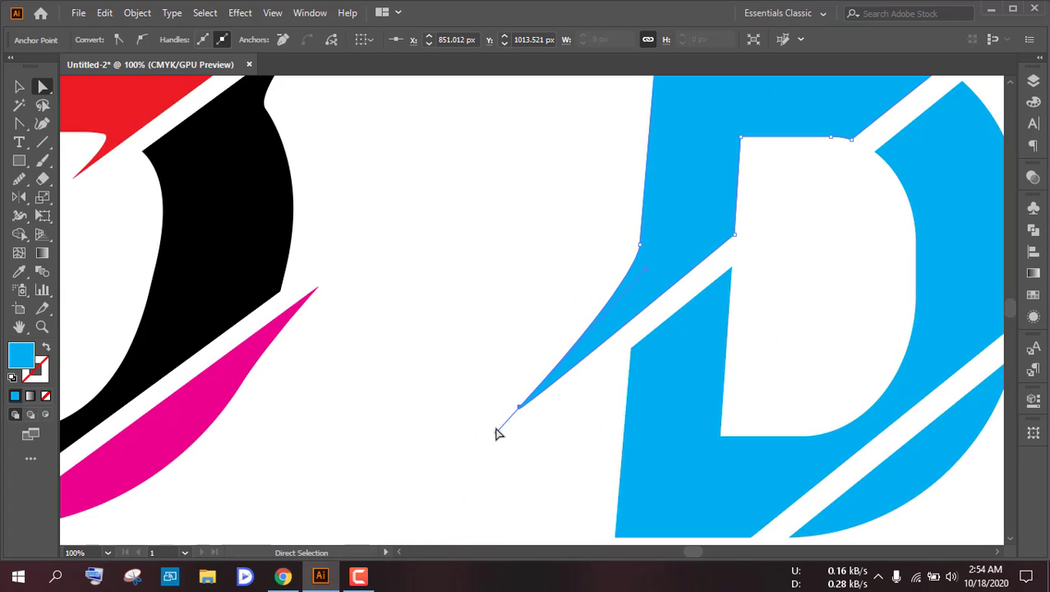
pyautogui.moveTo(497, 429); pyautogui.dragTo(483, 446)
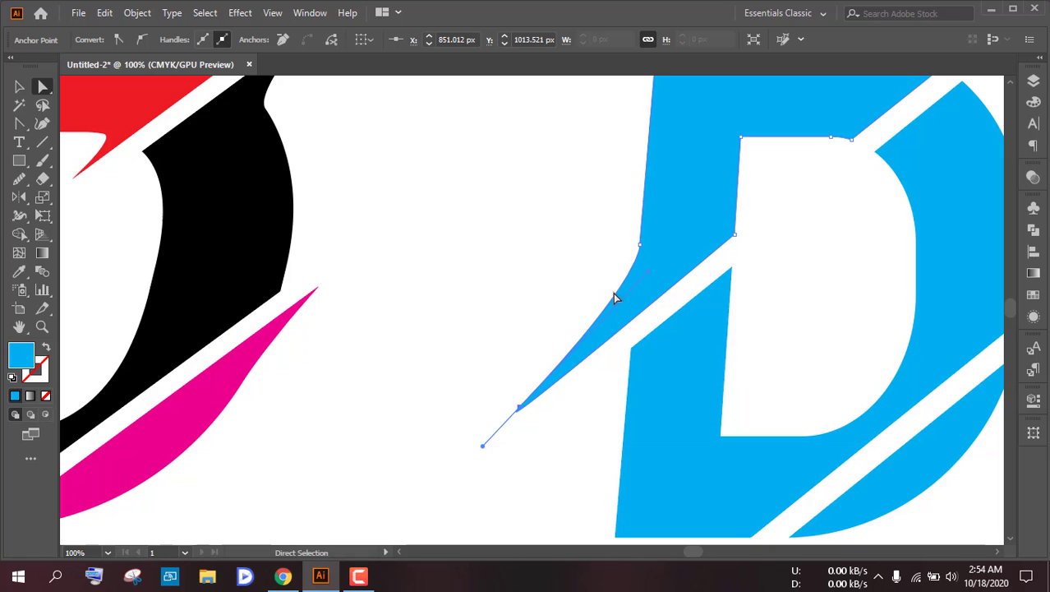
pyautogui.click(737, 235)
pyautogui.scroll(-3, 645, 291)
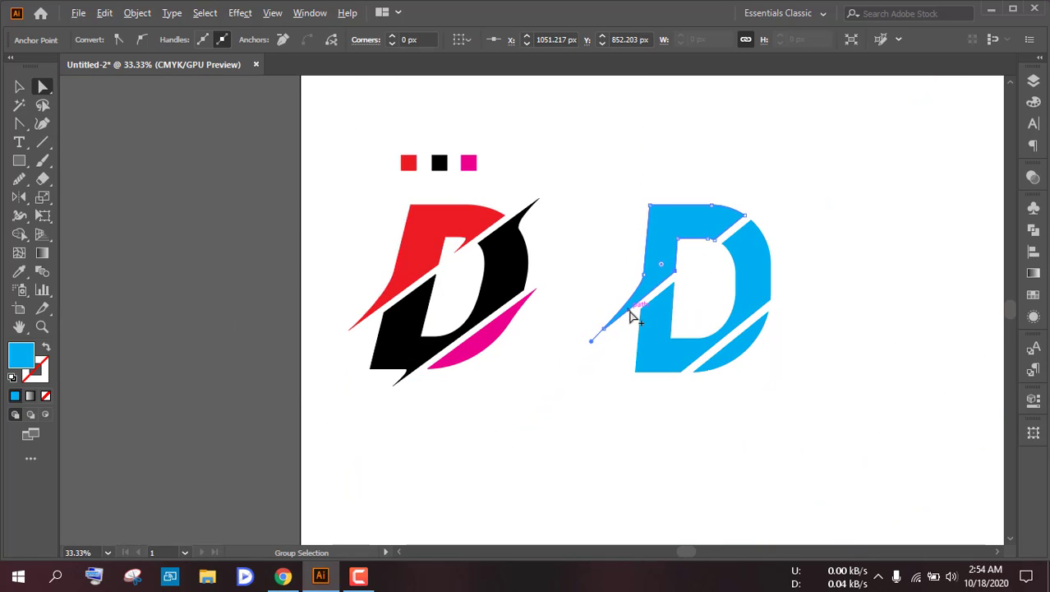
pyautogui.scroll(2, 631, 319)
pyautogui.click(629, 349)
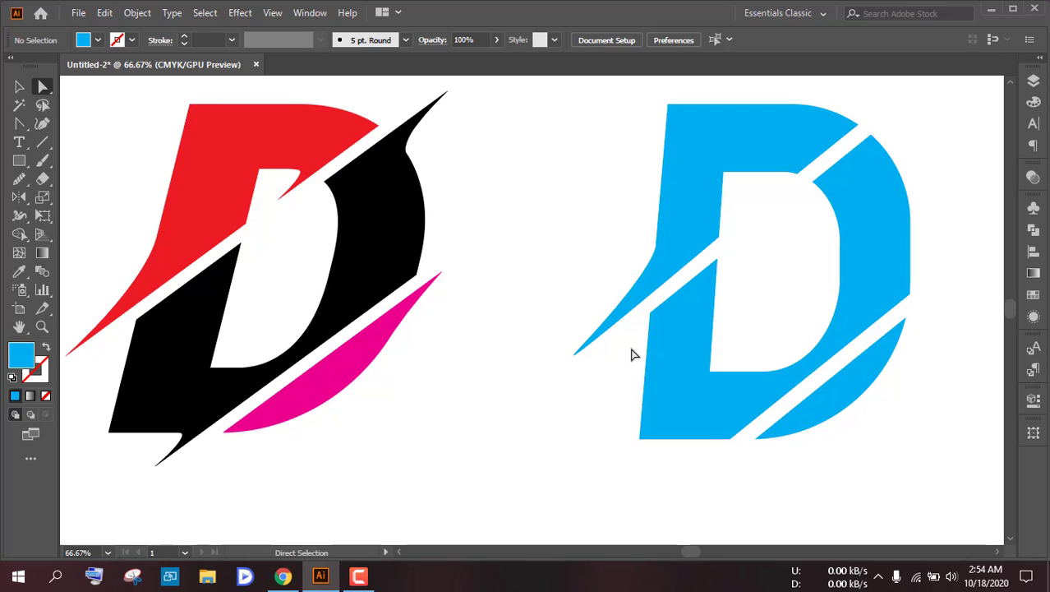
# - Select the anchor where the left spike leaves the stem and pull the curve's handle down and outward to hollow the edge more deeply
pyautogui.scroll(-1, 631, 355)
pyautogui.moveTo(708, 337); pyautogui.dragTo(488, 383)
pyautogui.scroll(4, 462, 345)
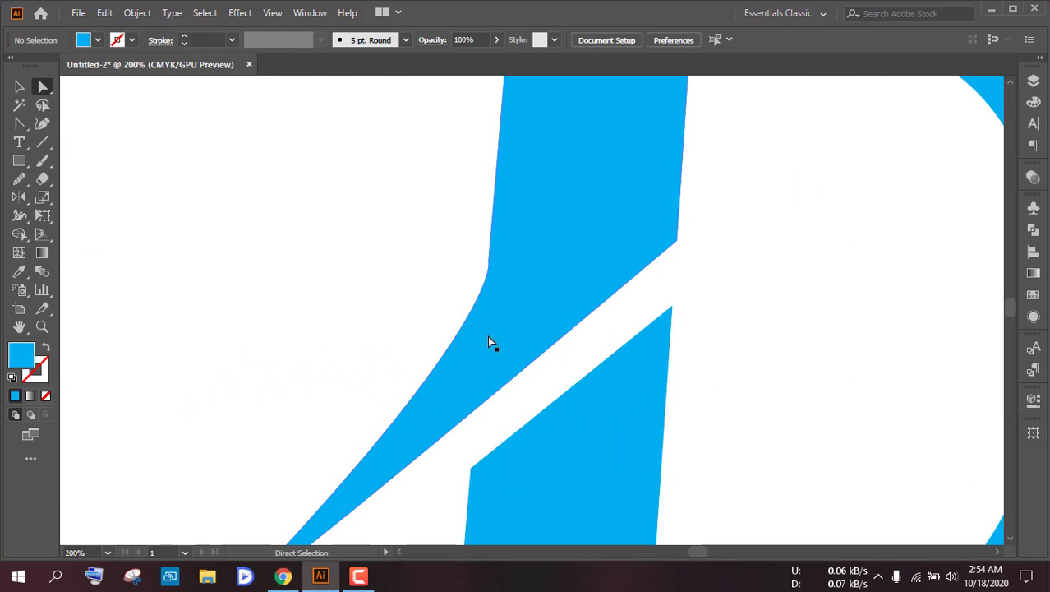
pyautogui.click(485, 262)
pyautogui.click(486, 262)
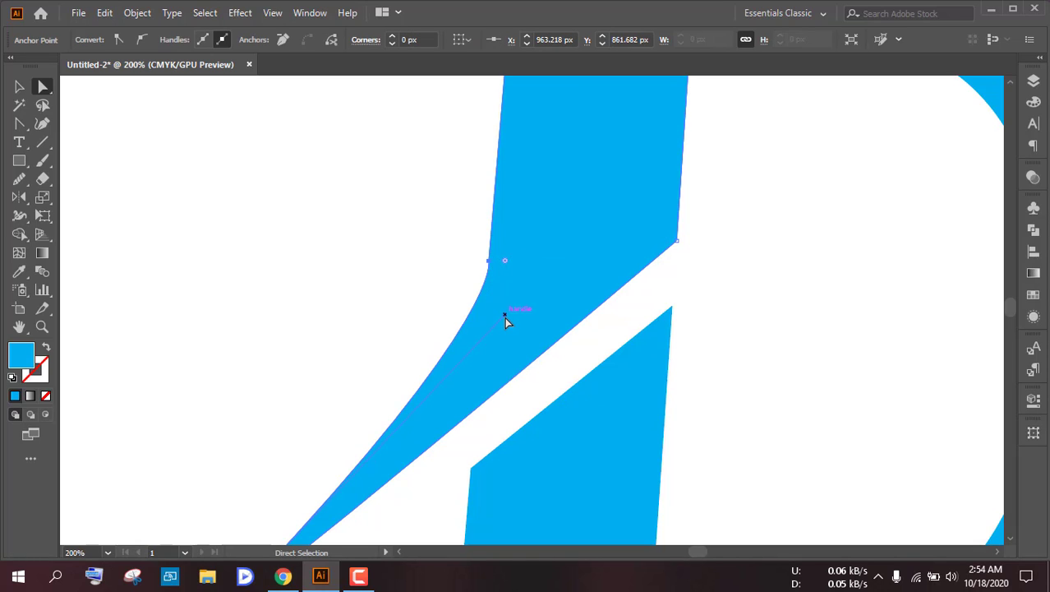
pyautogui.scroll(-2, 489, 330)
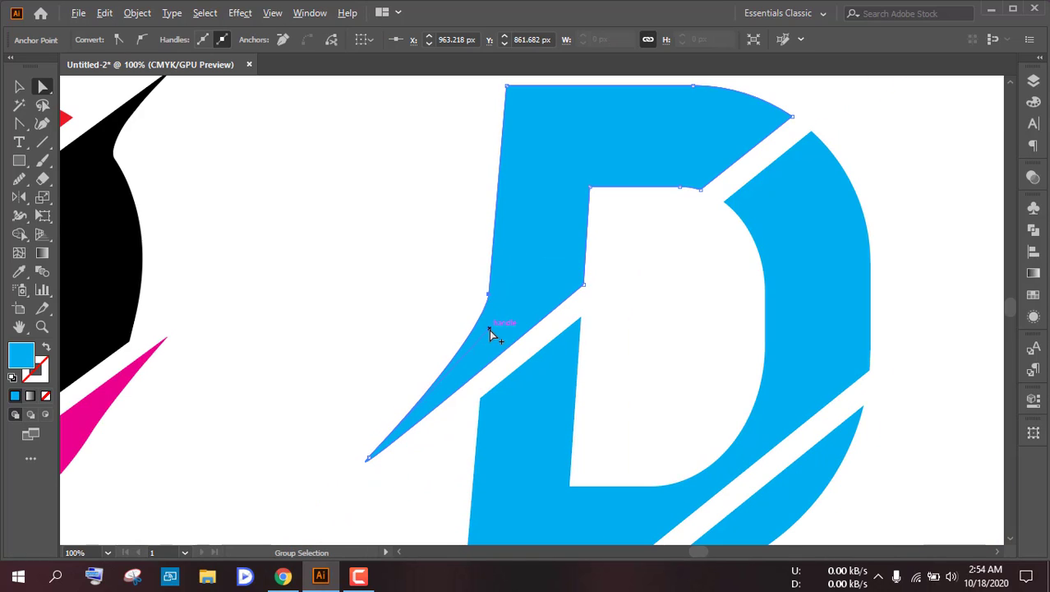
pyautogui.moveTo(491, 330); pyautogui.dragTo(476, 369)
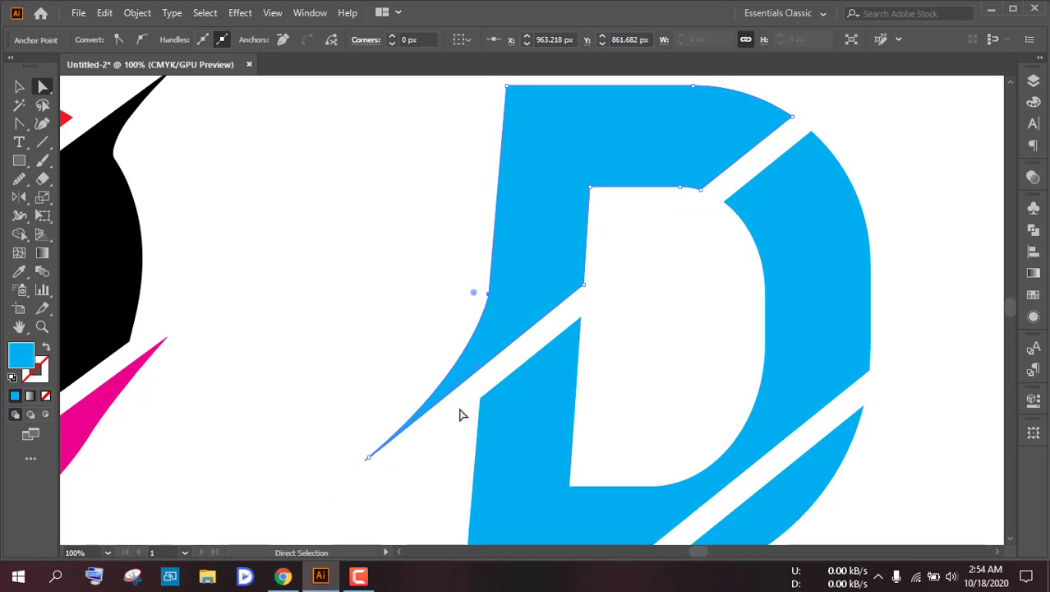
pyautogui.click(457, 424)
# - Adjust the left spike's curve slightly, keeping its taper similar to the red reference spike, and deselect the piece
pyautogui.scroll(-1, 456, 425)
pyautogui.scroll(-1, 457, 427)
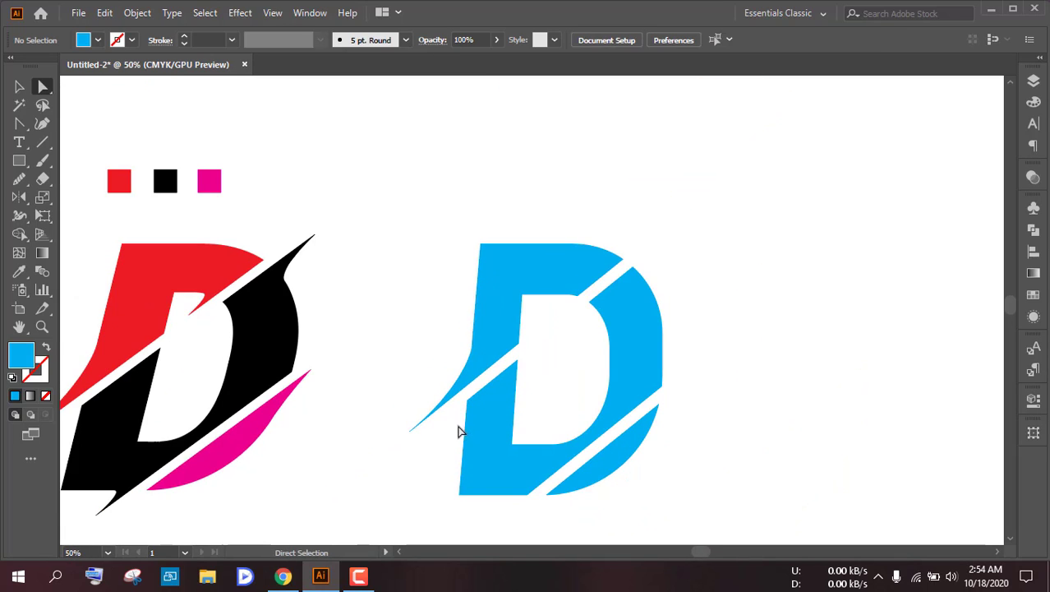
pyautogui.moveTo(459, 431); pyautogui.dragTo(570, 399)
pyautogui.scroll(3, 568, 407)
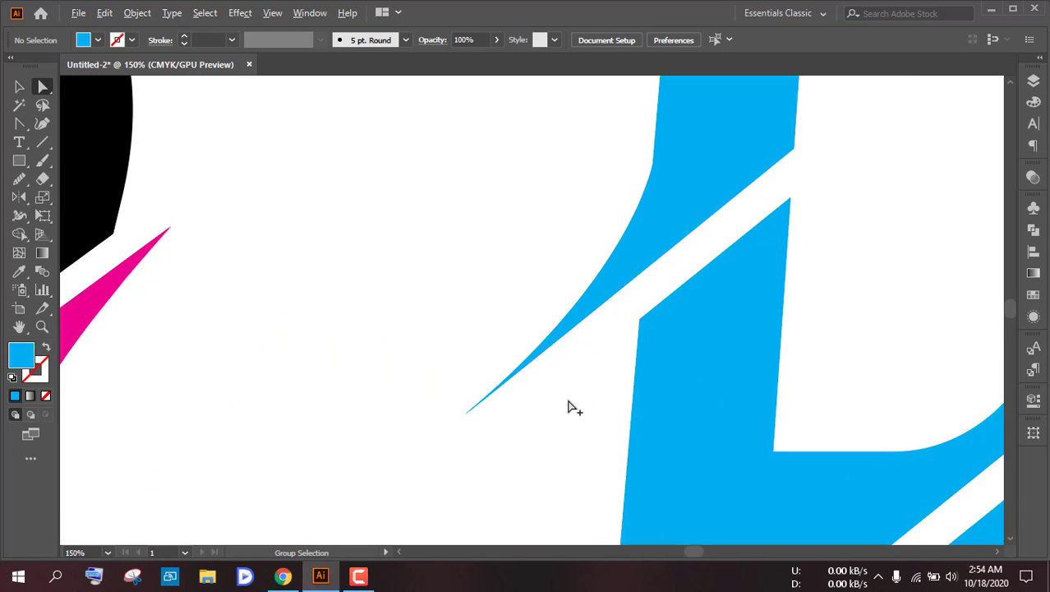
pyautogui.click(654, 165)
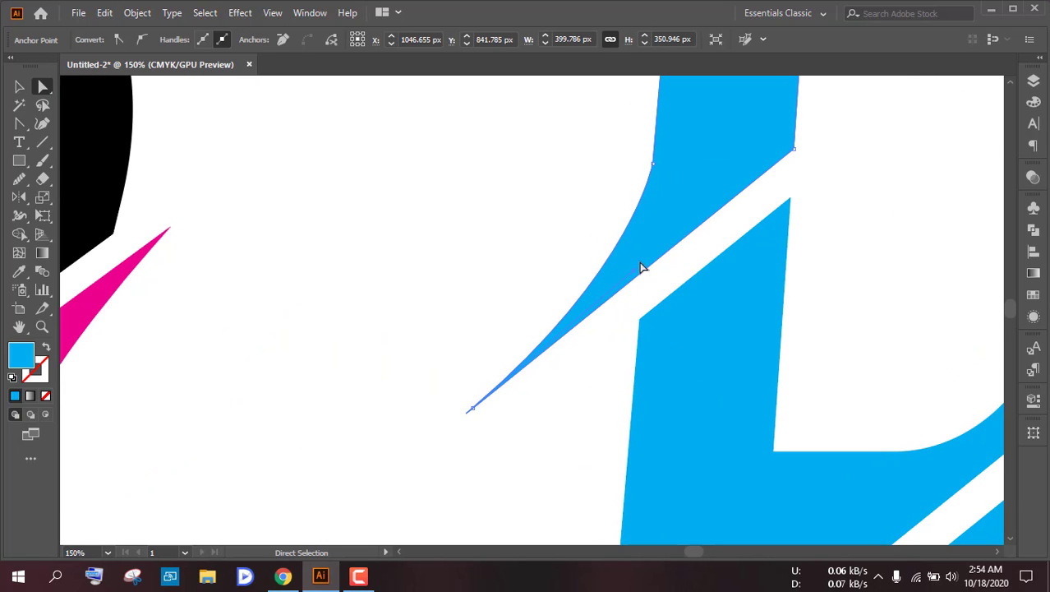
pyautogui.moveTo(632, 272); pyautogui.dragTo(624, 281)
pyautogui.scroll(-2, 624, 284)
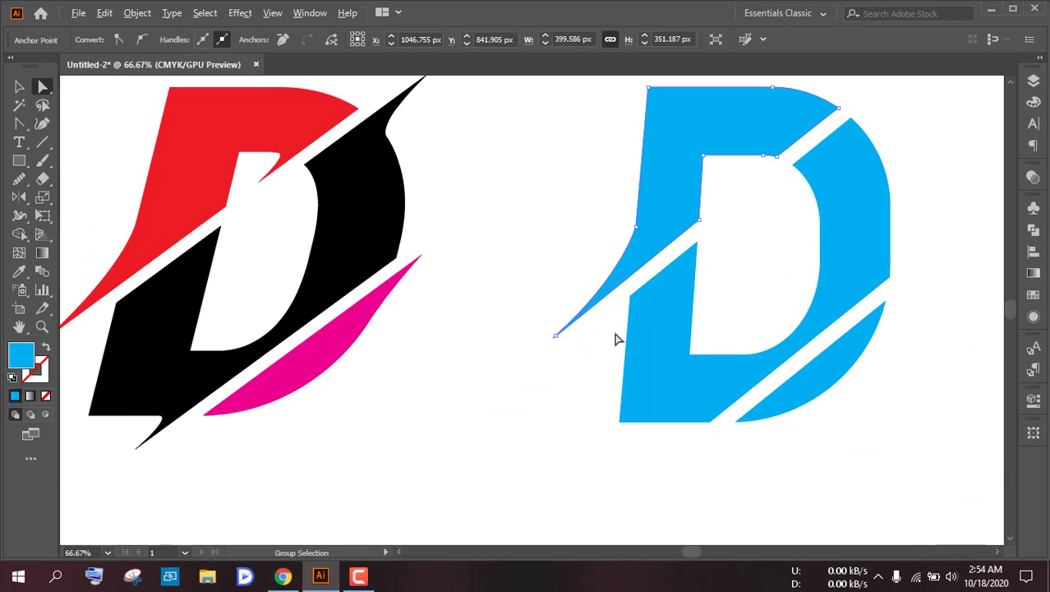
pyautogui.click(617, 339)
pyautogui.scroll(-1, 614, 336)
pyautogui.moveTo(711, 292); pyautogui.dragTo(673, 320)
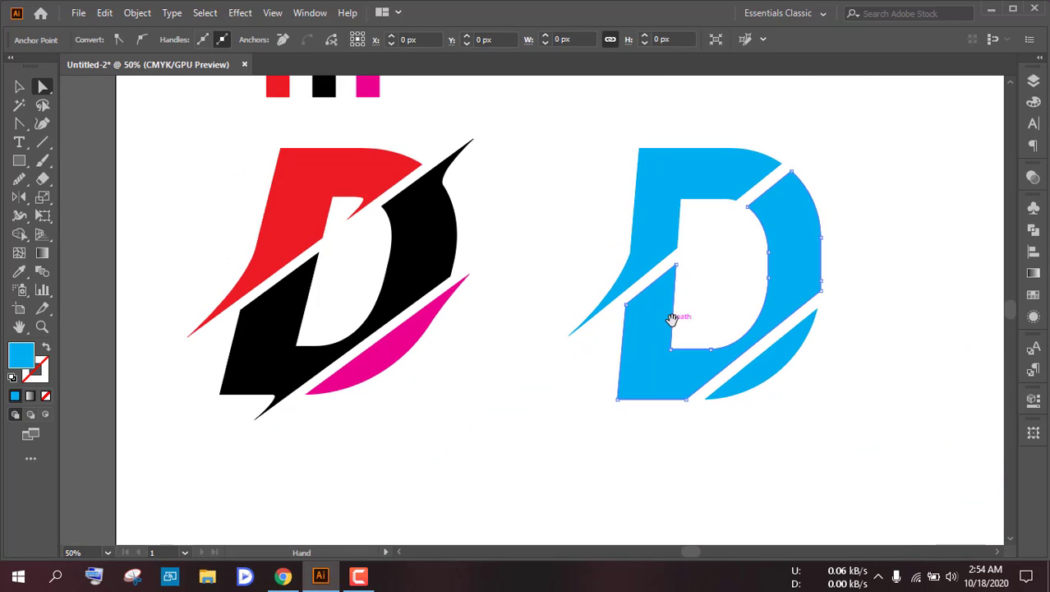
pyautogui.click(715, 297)
pyautogui.moveTo(857, 246); pyautogui.dragTo(881, 241)
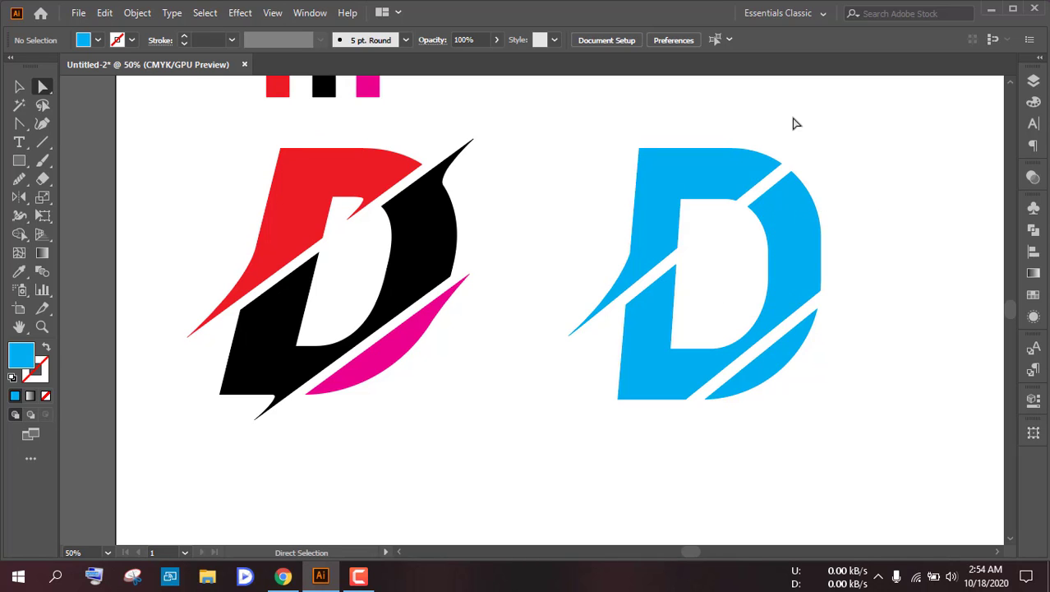
# - Add an anchor point on the inner edge of the upper blue piece, just before its corner at the upper cut
pyautogui.moveTo(792, 122); pyautogui.dragTo(688, 182)
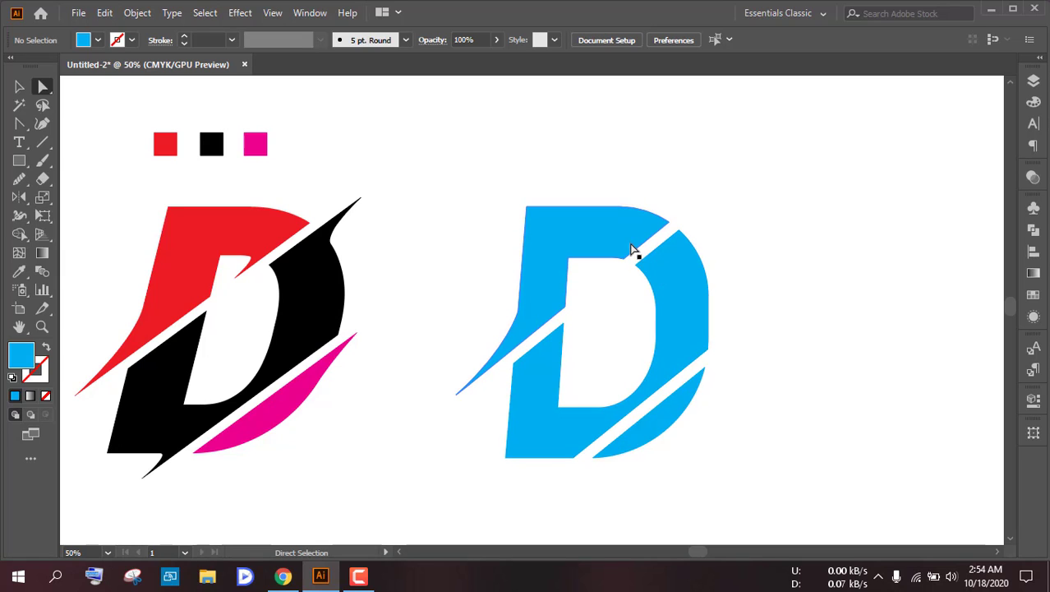
pyautogui.rightClick(18, 129)
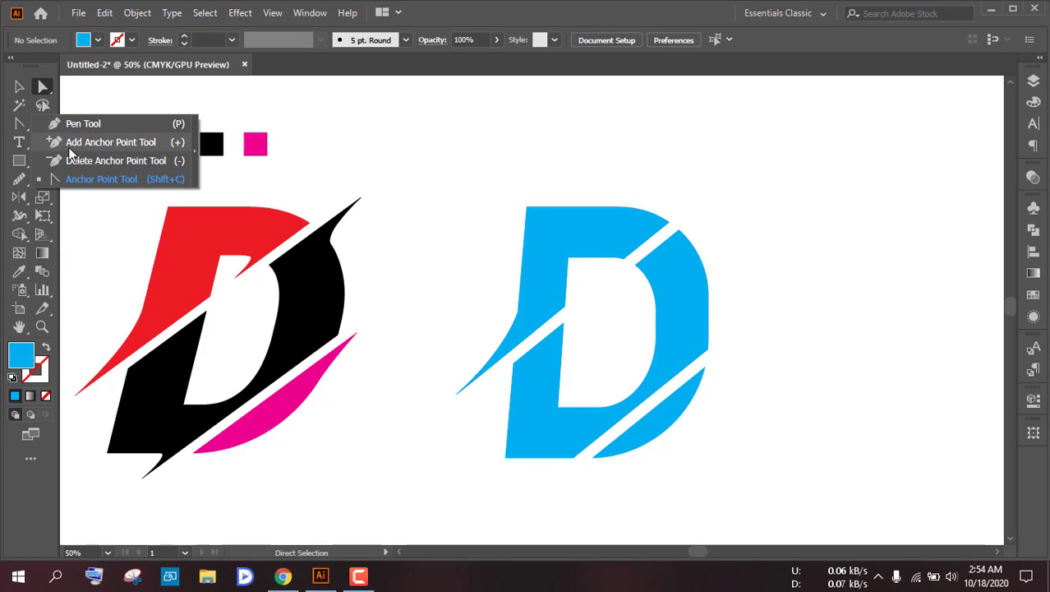
pyautogui.click(99, 142)
pyautogui.scroll(1, 641, 262)
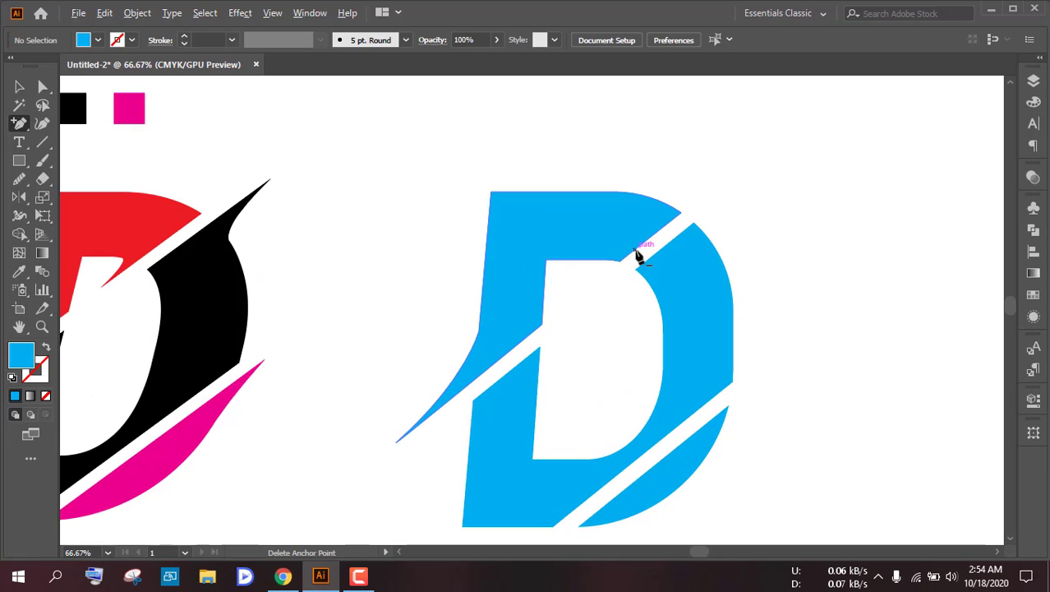
pyautogui.scroll(2, 610, 263)
pyautogui.click(601, 257)
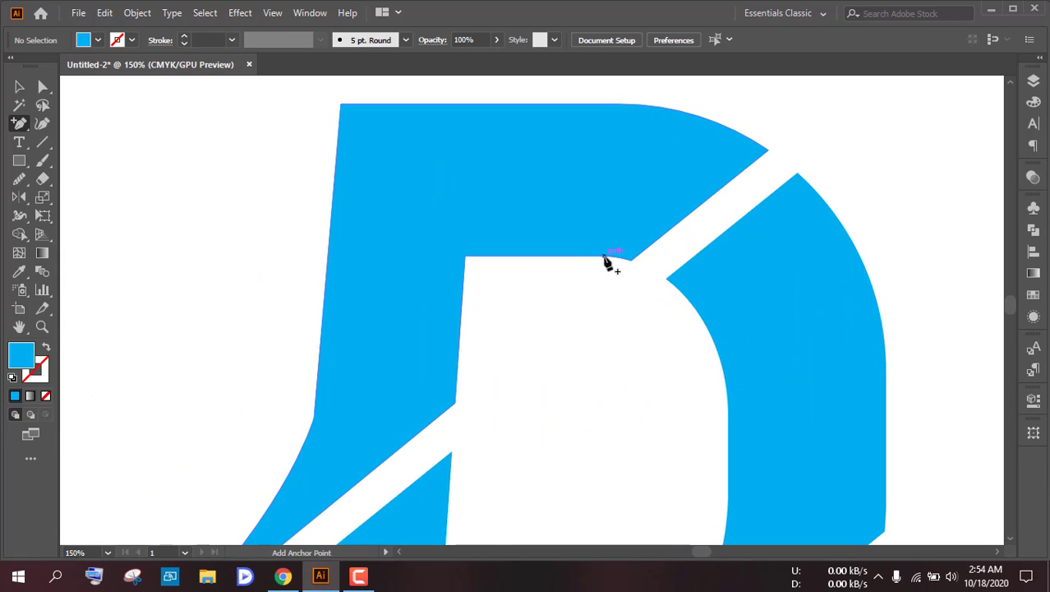
# - Pull the upper piece's inner corner down along the upper cut to about X 1116, Y 799 px, forming a short inner spike
pyautogui.click(43, 86)
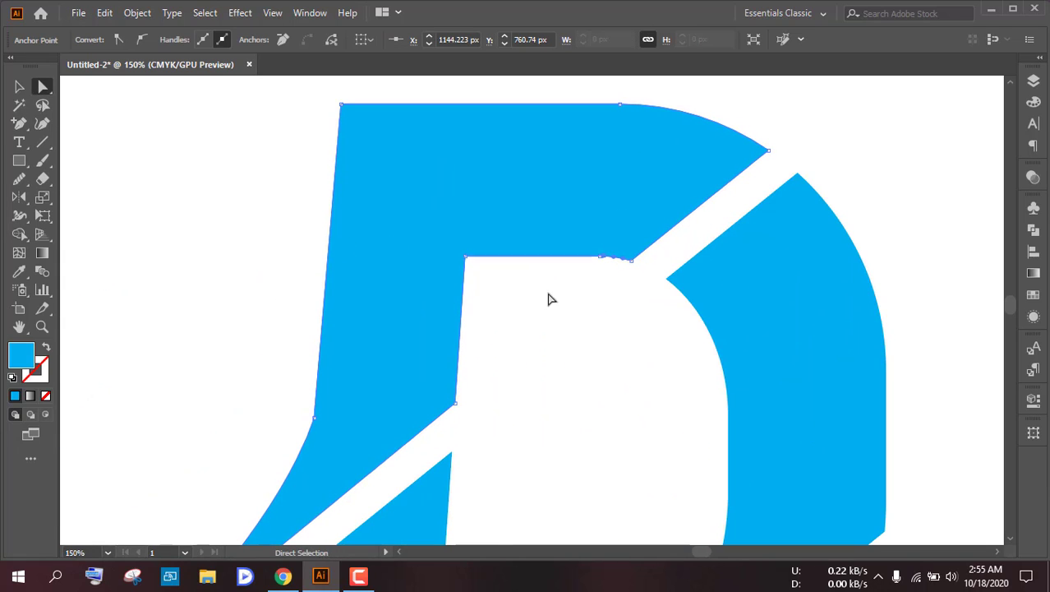
pyautogui.moveTo(639, 300); pyautogui.dragTo(776, 275)
pyautogui.scroll(-1, 779, 272)
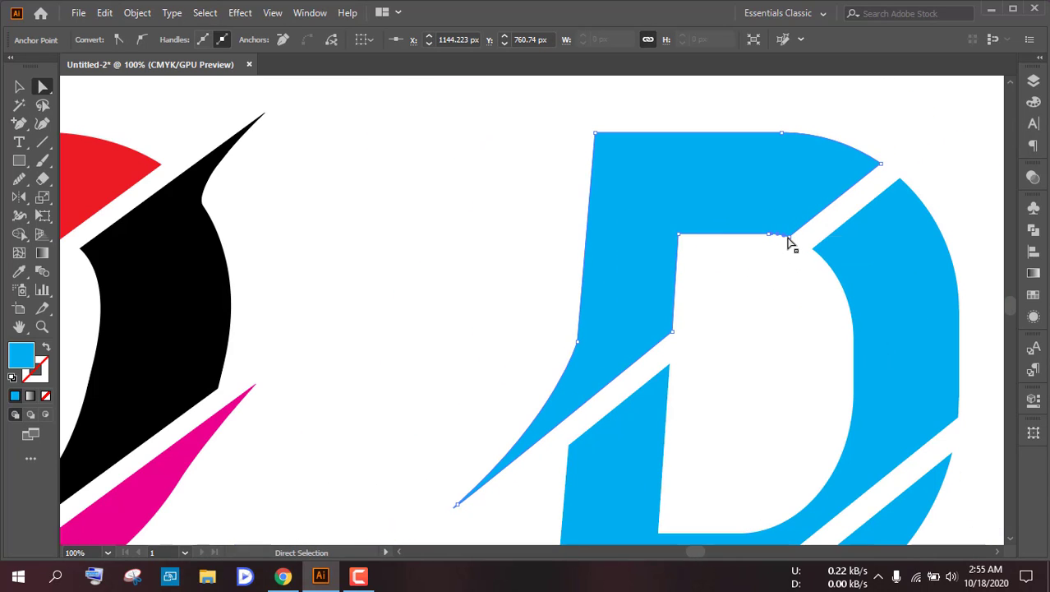
pyautogui.click(787, 238)
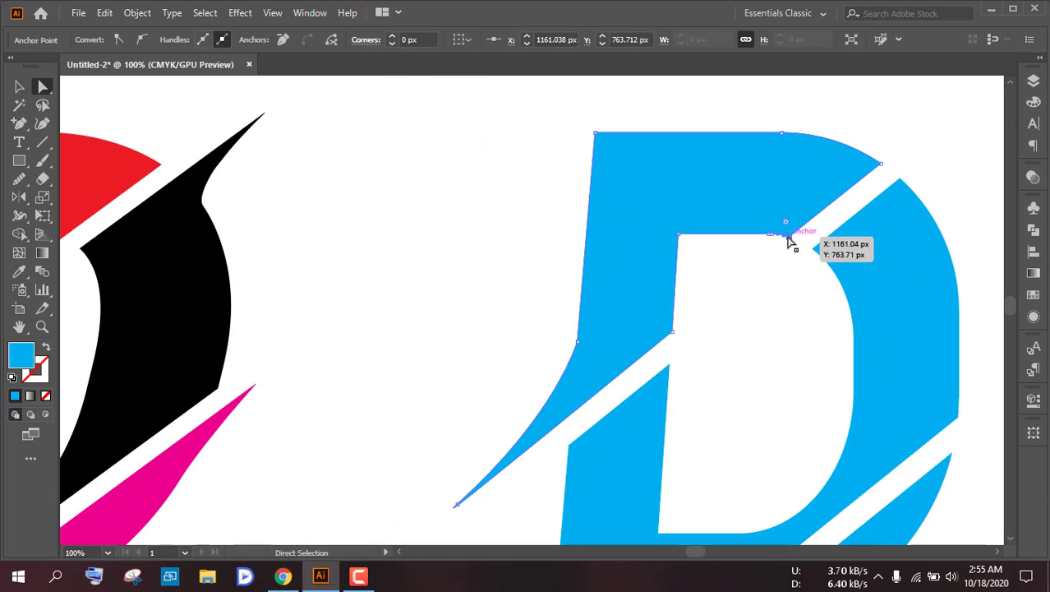
pyautogui.scroll(-1, 787, 233)
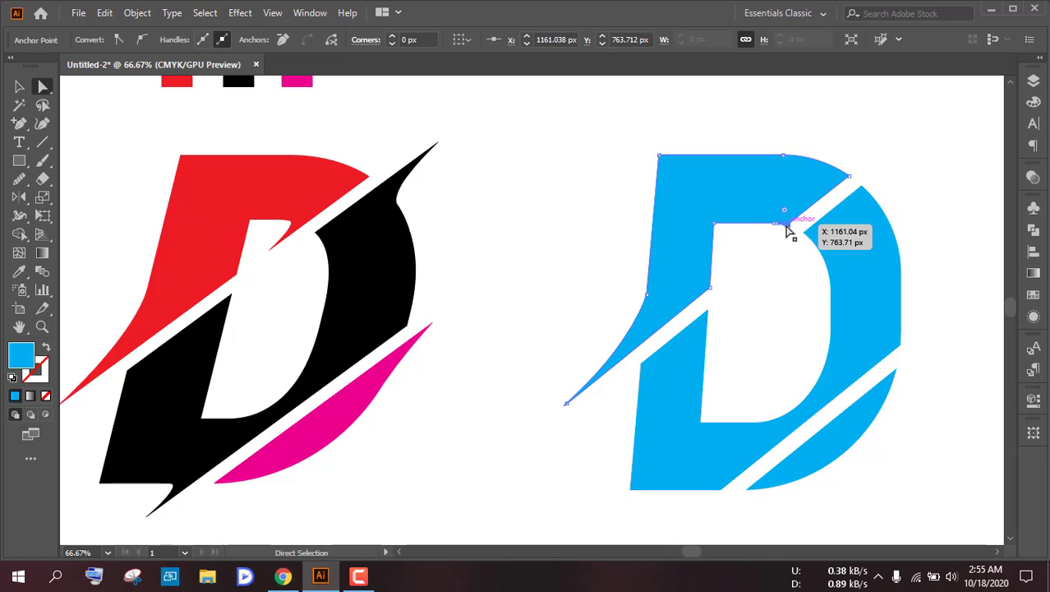
pyautogui.moveTo(788, 226); pyautogui.dragTo(754, 252)
pyautogui.scroll(3, 755, 252)
pyautogui.scroll(-2, 756, 245)
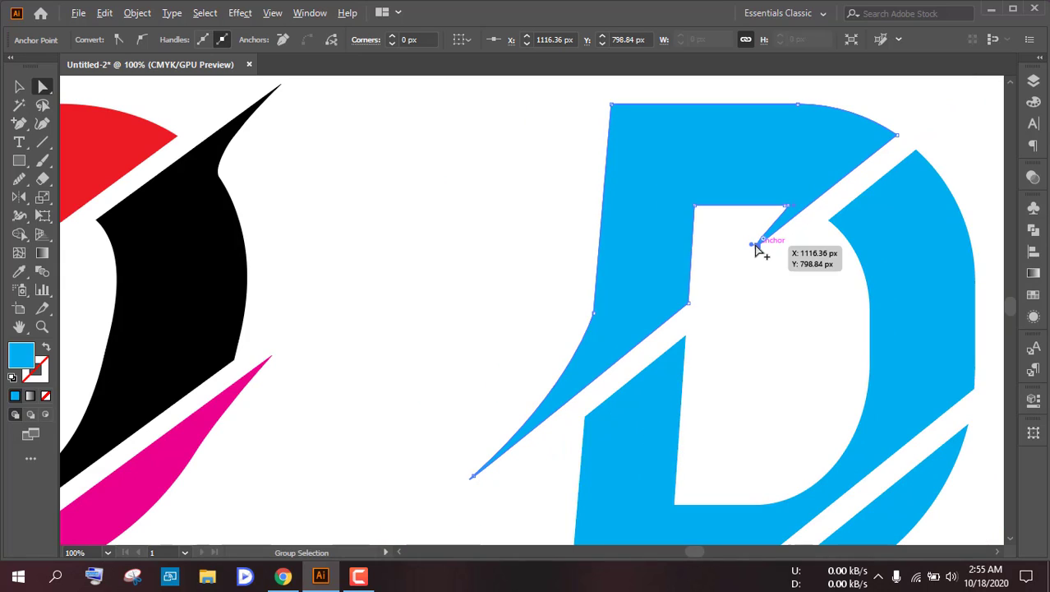
pyautogui.scroll(4, 757, 250)
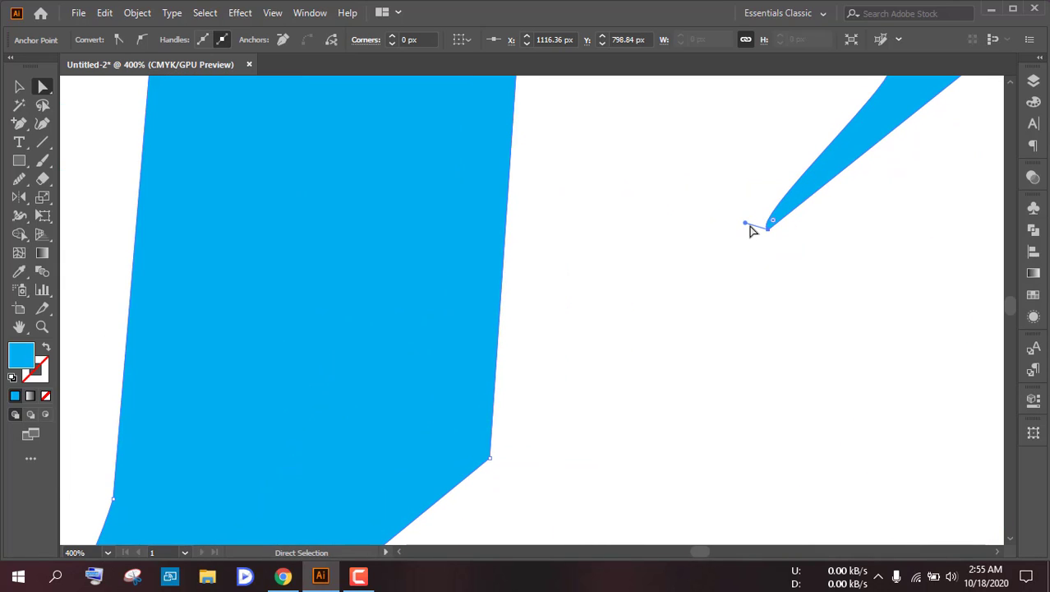
pyautogui.moveTo(910, 225); pyautogui.dragTo(726, 396)
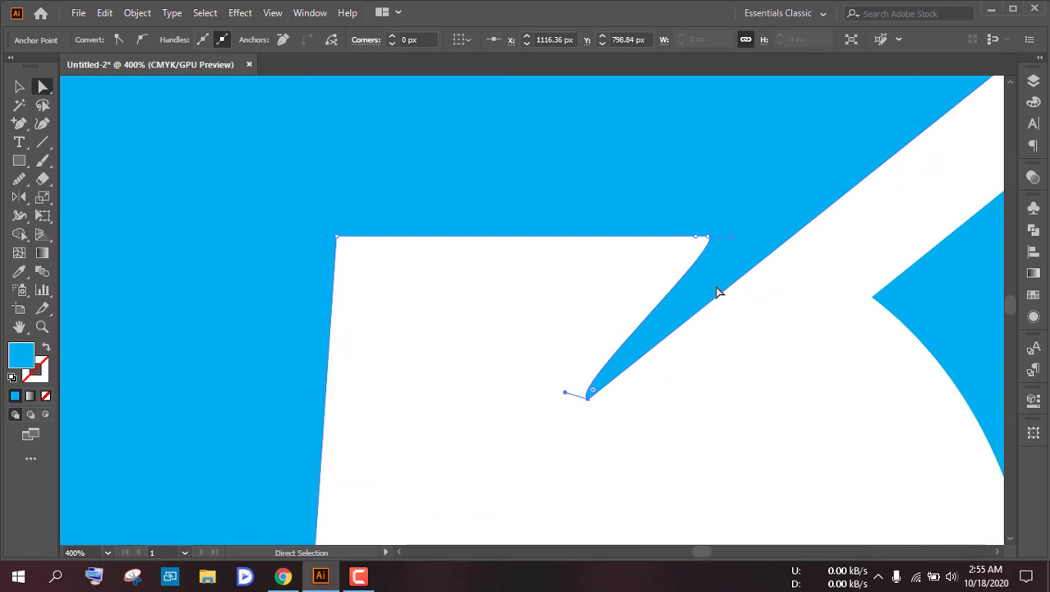
# - Reshape both curve handles of the upper piece's inner spike so its edge bows outward at the base and tapers to a fine tip
pyautogui.moveTo(734, 240); pyautogui.dragTo(720, 294)
pyautogui.moveTo(566, 392); pyautogui.dragTo(664, 329)
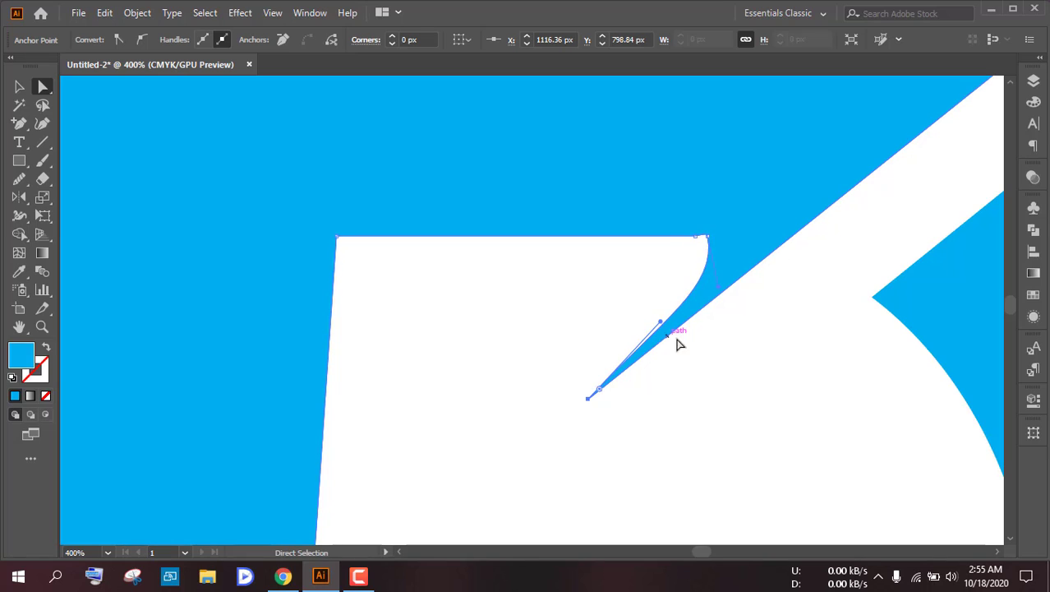
pyautogui.click(728, 325)
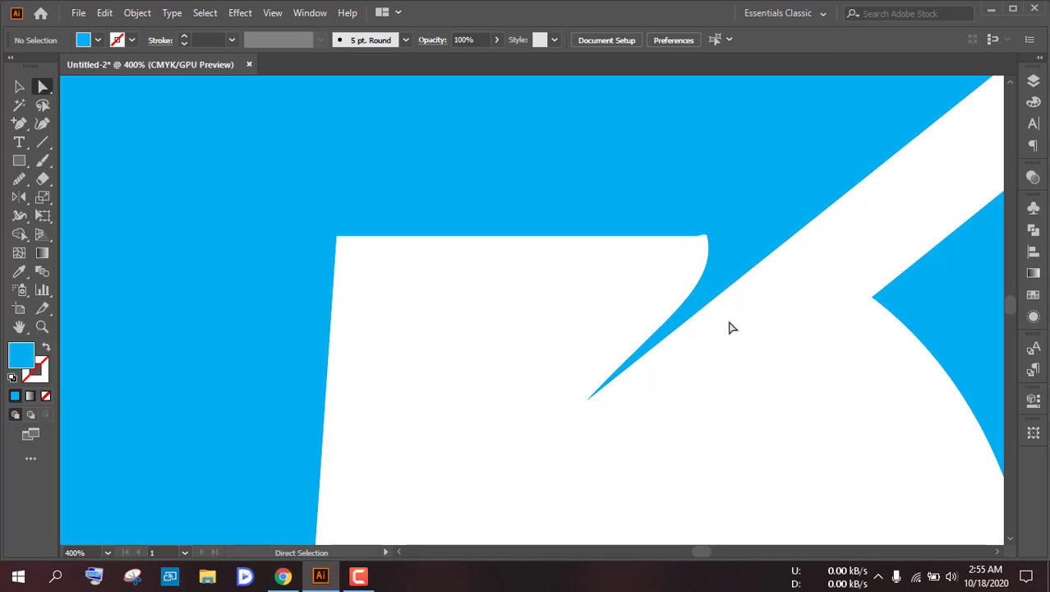
# - Shift the anchor at the inner spike's base slightly to line up with the counter's upper edge, smoothing the rounded corner
pyautogui.click(704, 238)
pyautogui.scroll(4, 706, 236)
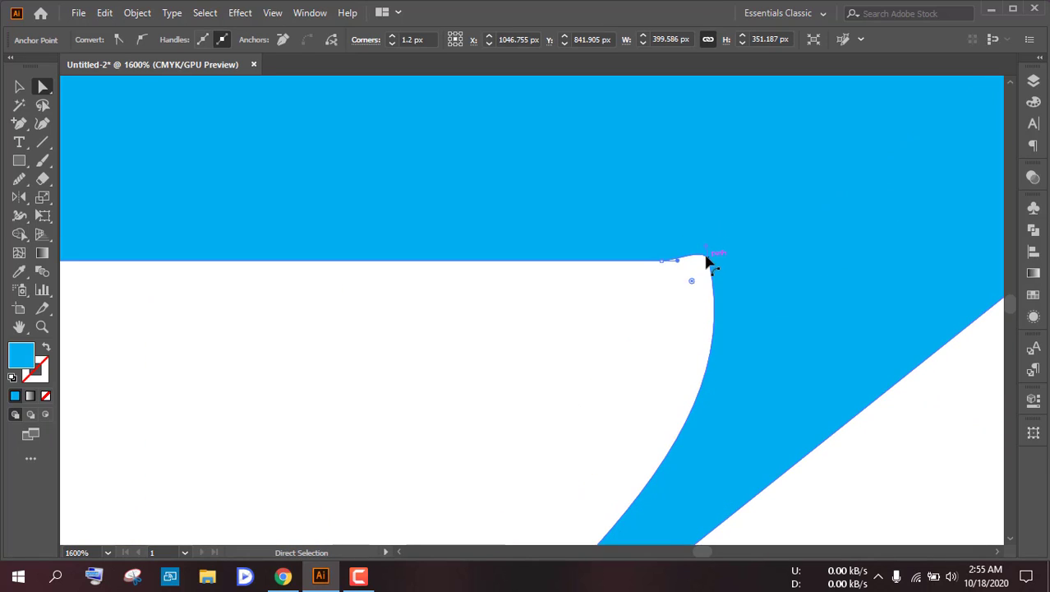
pyautogui.moveTo(705, 259); pyautogui.dragTo(697, 260)
pyautogui.scroll(-1, 745, 302)
pyautogui.scroll(-5, 748, 307)
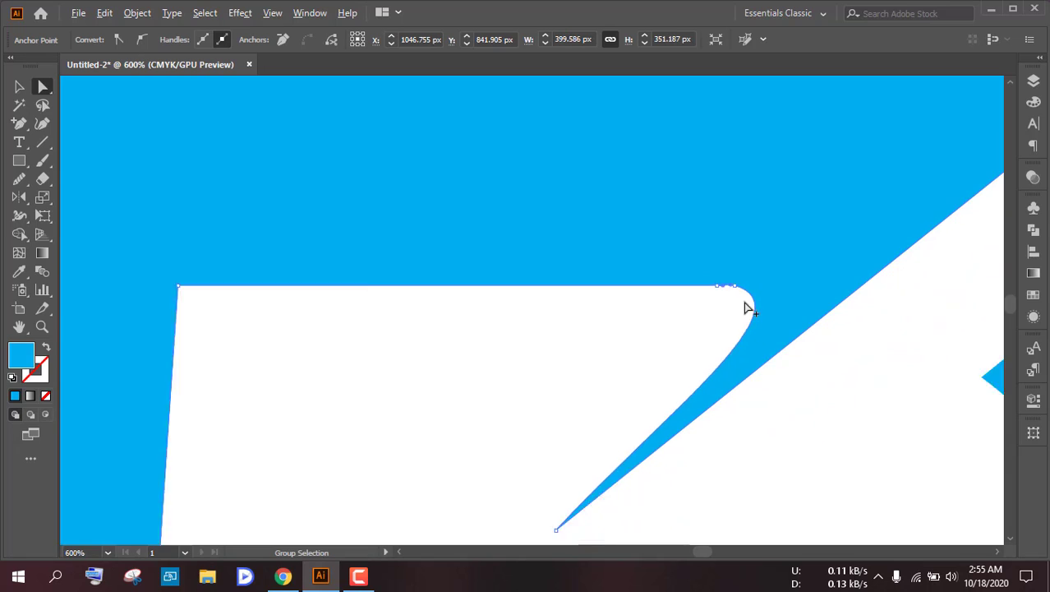
pyautogui.click(790, 361)
pyautogui.scroll(-1, 793, 365)
pyautogui.scroll(-2, 797, 367)
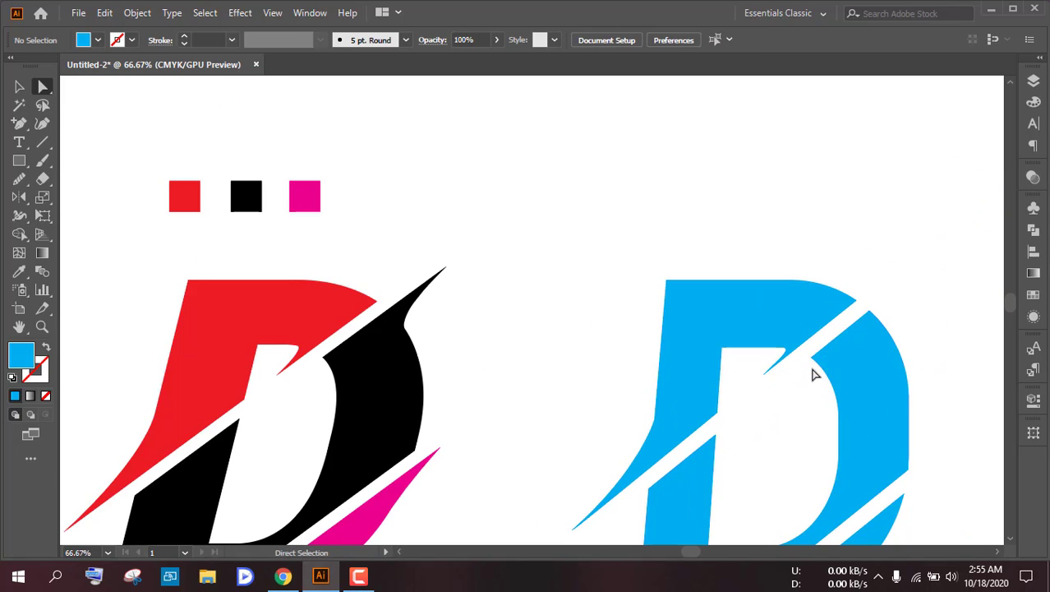
# - Add an anchor point on the middle piece's outer curve, just below its corner at the upper cut
pyautogui.moveTo(785, 389); pyautogui.dragTo(679, 332)
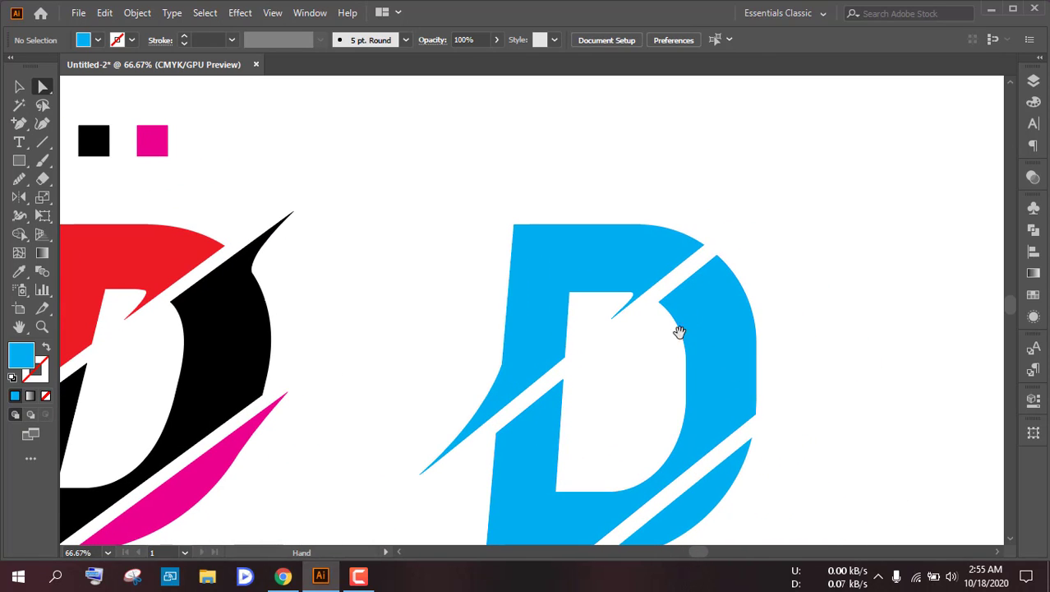
pyautogui.click(727, 296)
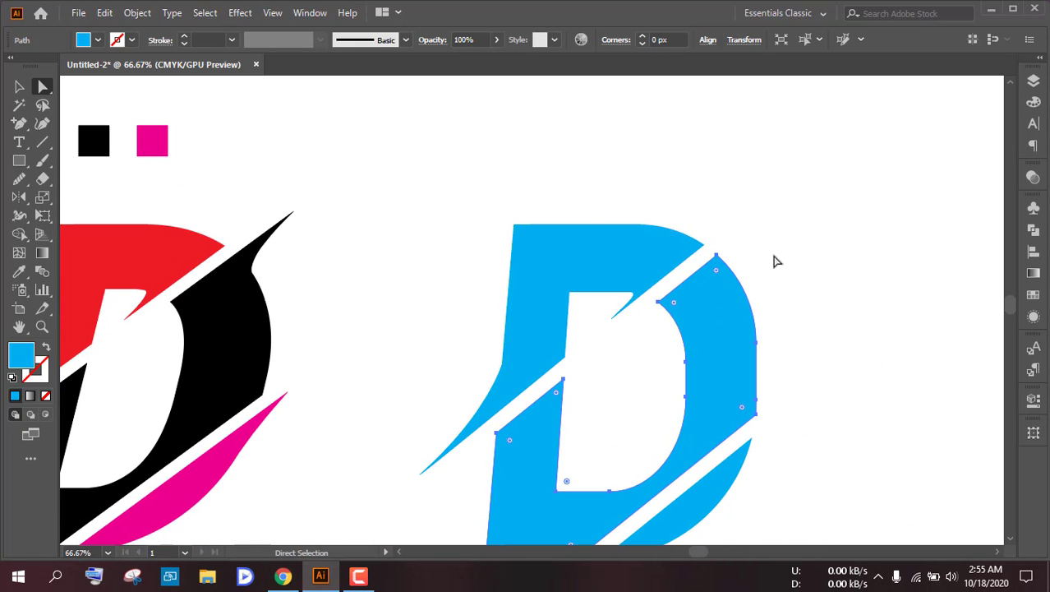
pyautogui.click(781, 255)
pyautogui.moveTo(727, 309); pyautogui.dragTo(685, 325)
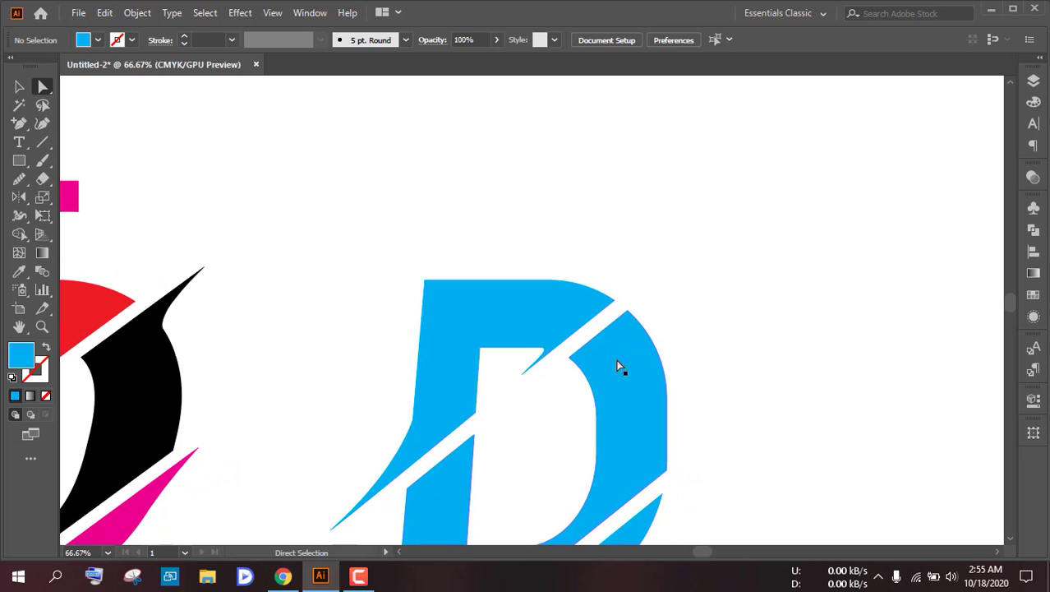
pyautogui.moveTo(622, 365); pyautogui.dragTo(621, 383)
pyautogui.click(20, 125)
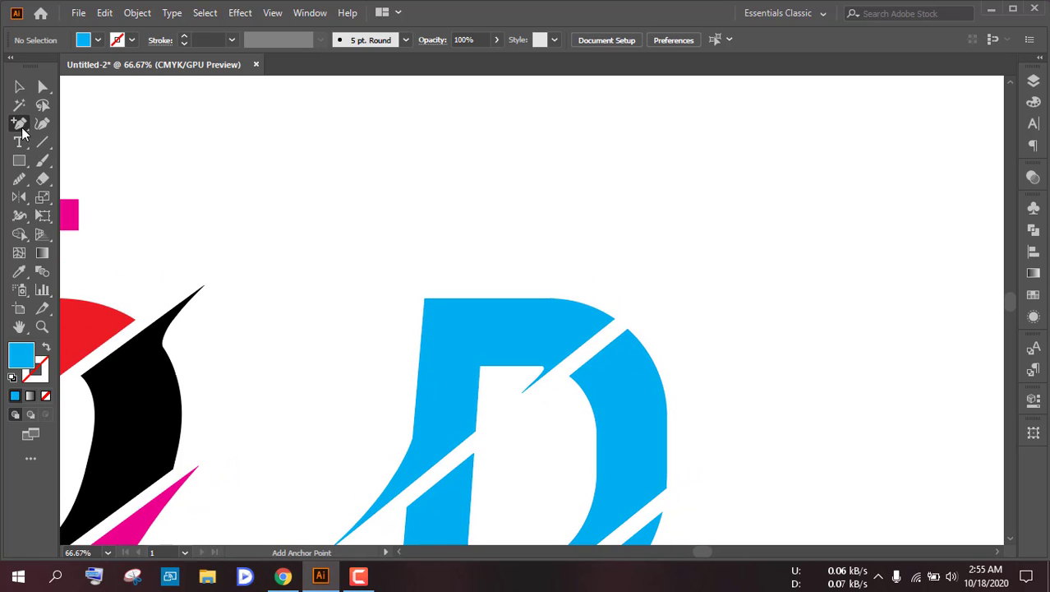
pyautogui.scroll(2, 638, 352)
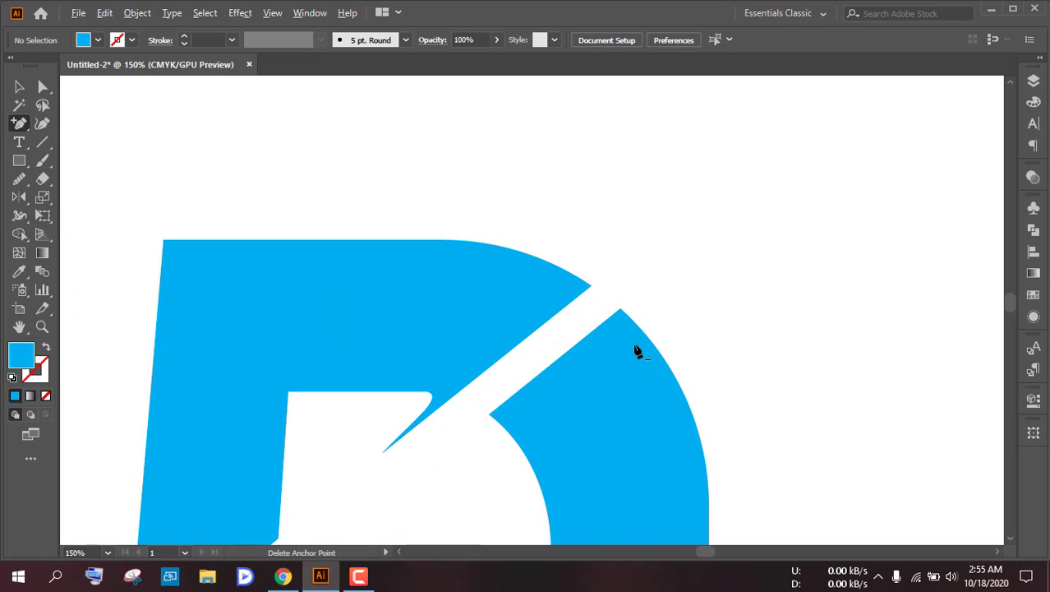
pyautogui.click(649, 342)
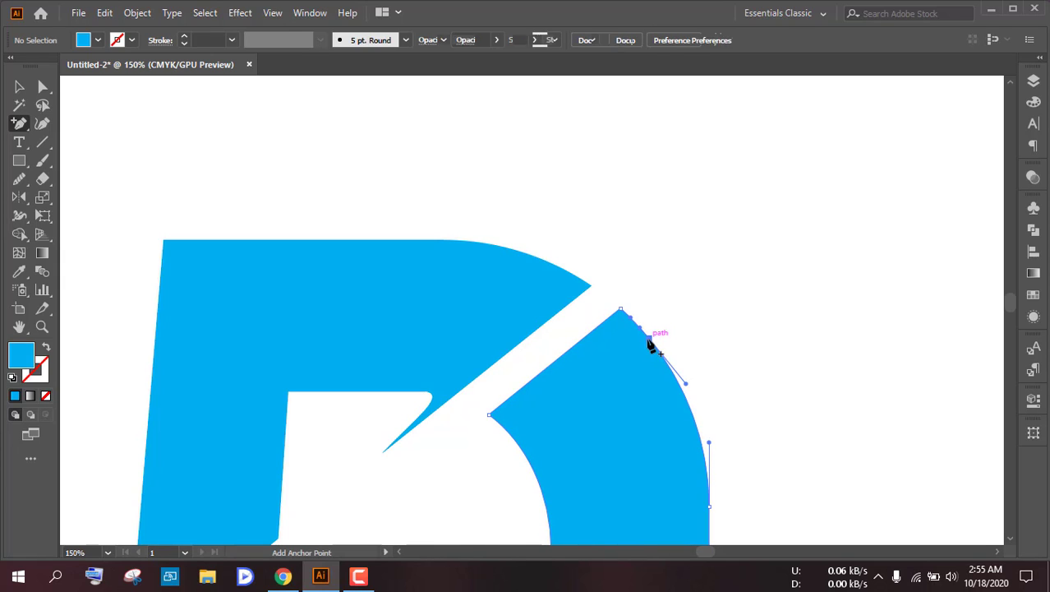
# - Pull the middle piece's outer corner up along the upper cut to about X 1353, Y 639 px, forming a long spike
pyautogui.scroll(-1, 664, 366)
pyautogui.click(42, 86)
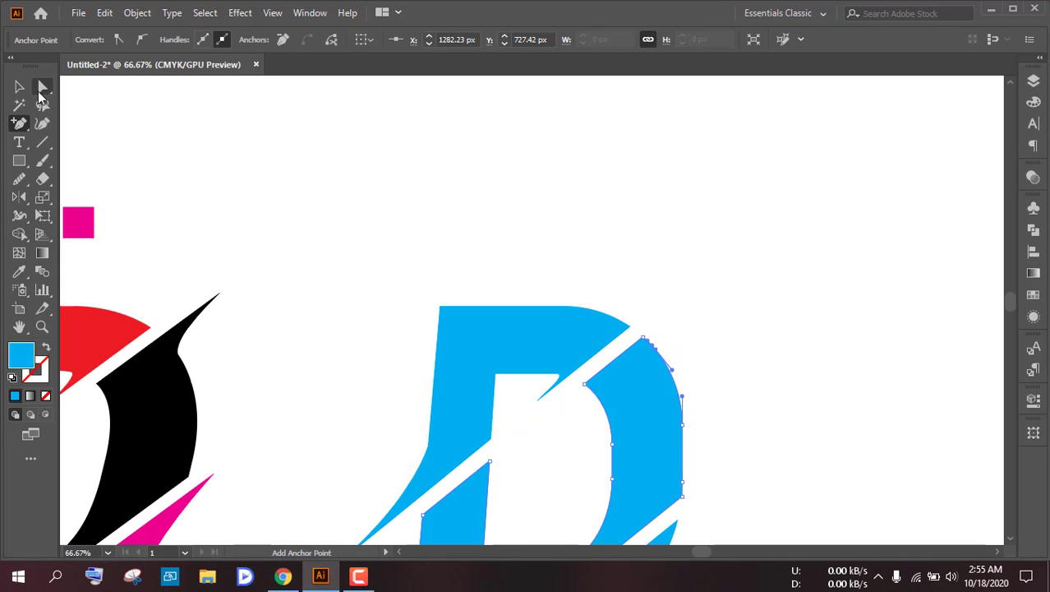
pyautogui.scroll(3, 664, 362)
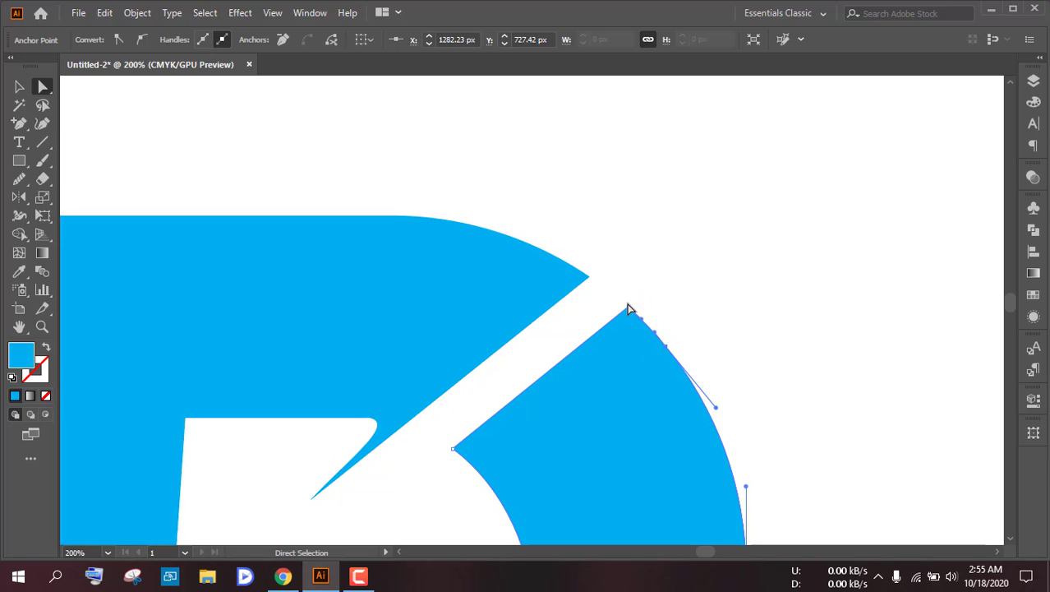
pyautogui.click(630, 311)
pyautogui.scroll(-4, 631, 319)
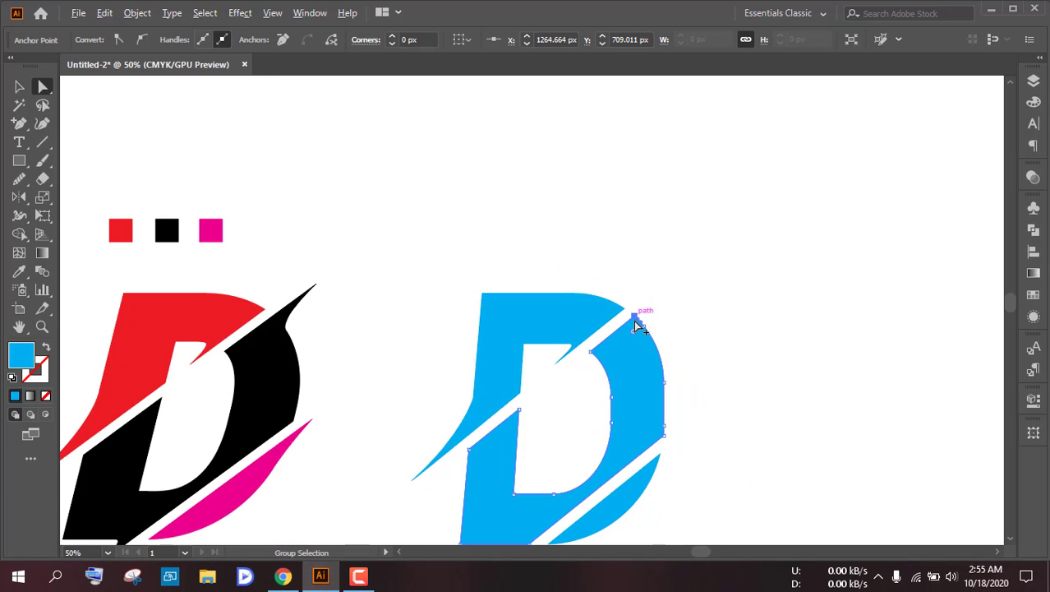
pyautogui.scroll(3, 638, 327)
pyautogui.moveTo(648, 301); pyautogui.dragTo(781, 202)
pyautogui.scroll(-3, 788, 271)
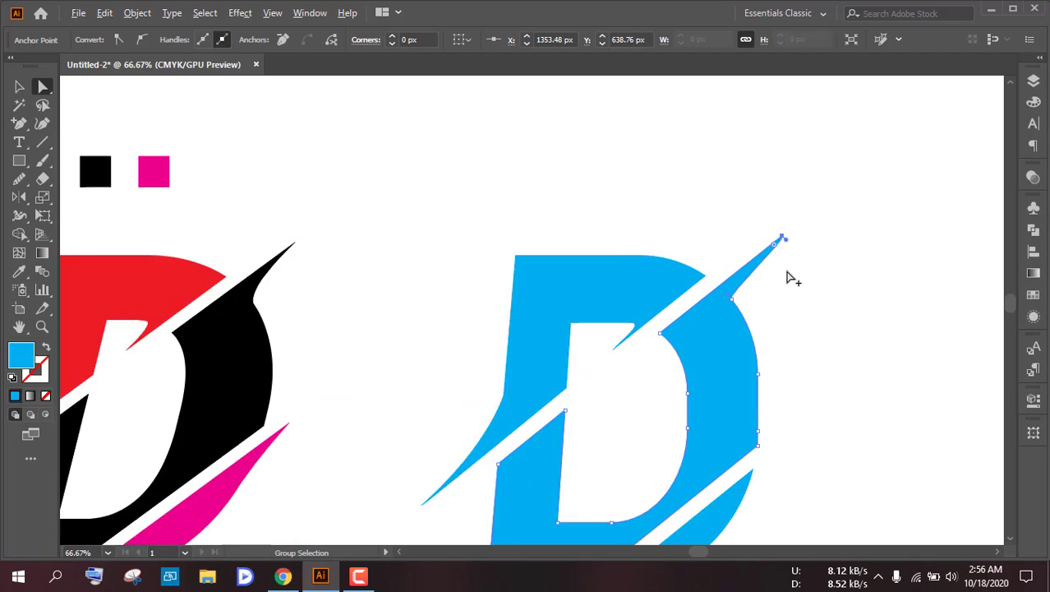
# - Adjust the curve handles at the upper spike's tip and base to hollow its outer edge like the black reference spike
pyautogui.scroll(2, 788, 283)
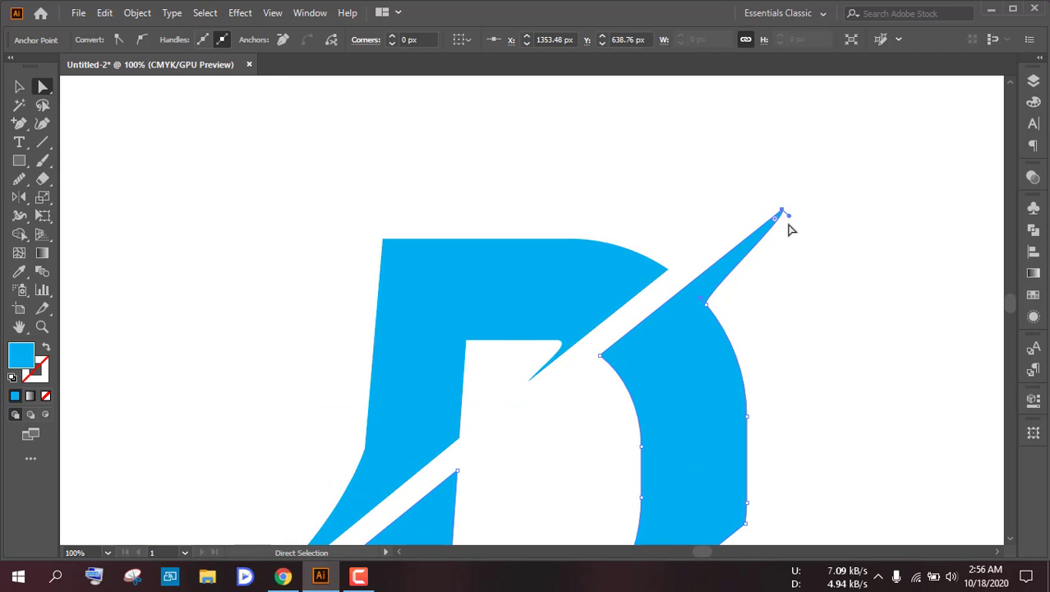
pyautogui.moveTo(789, 215); pyautogui.dragTo(752, 247)
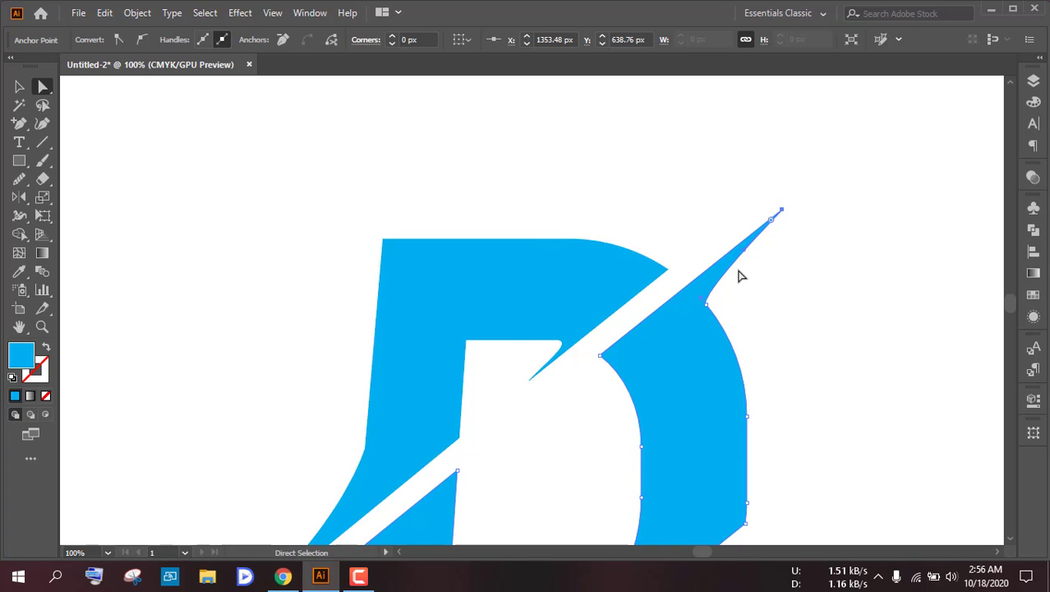
pyautogui.scroll(3, 731, 283)
pyautogui.moveTo(631, 346)
pyautogui.mouseDown()
pyautogui.moveTo(649, 337)
pyautogui.moveTo(628, 346)
pyautogui.mouseUp()
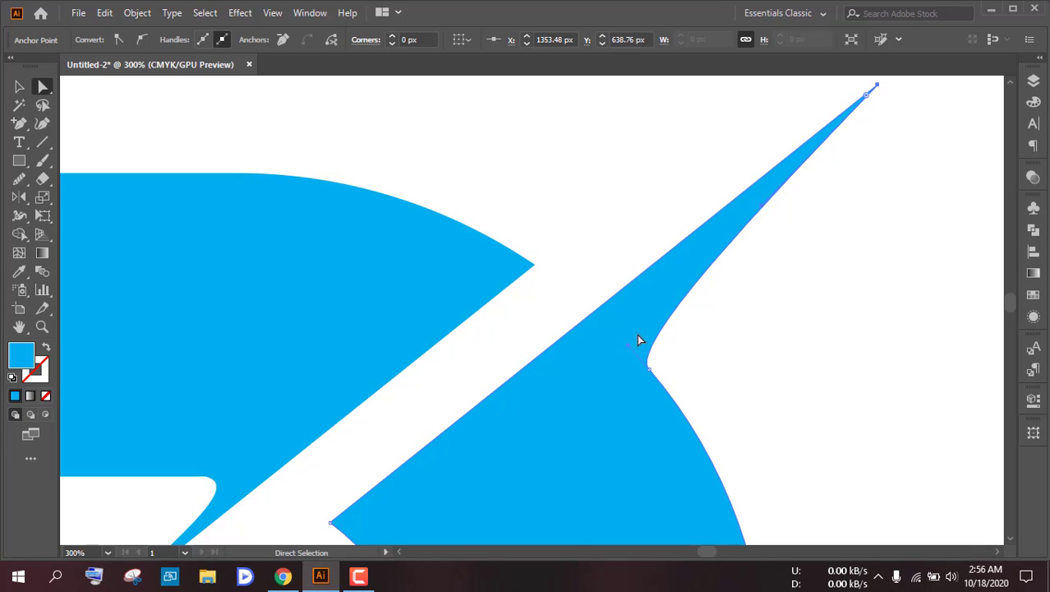
pyautogui.moveTo(627, 343)
pyautogui.mouseDown()
pyautogui.moveTo(607, 328)
pyautogui.moveTo(623, 324)
pyautogui.mouseUp()
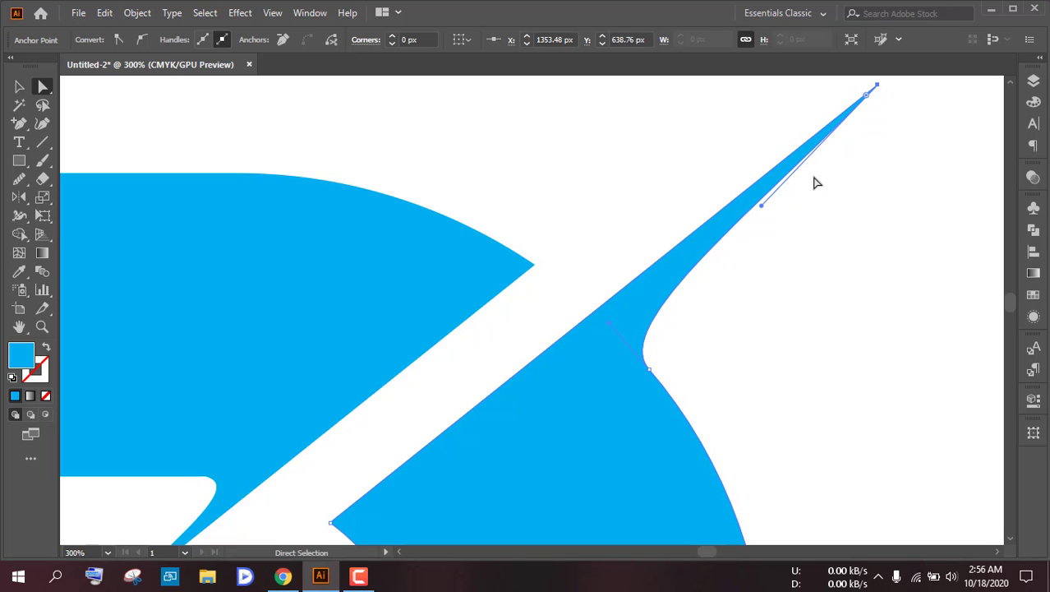
pyautogui.moveTo(764, 211); pyautogui.dragTo(761, 223)
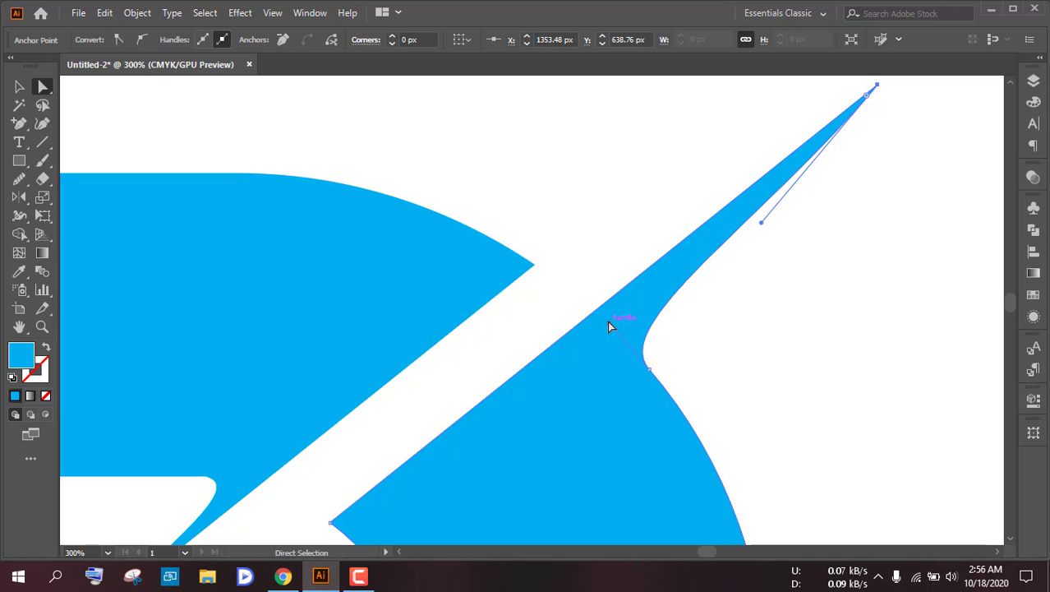
pyautogui.moveTo(610, 326); pyautogui.dragTo(630, 334)
pyautogui.scroll(-4, 630, 335)
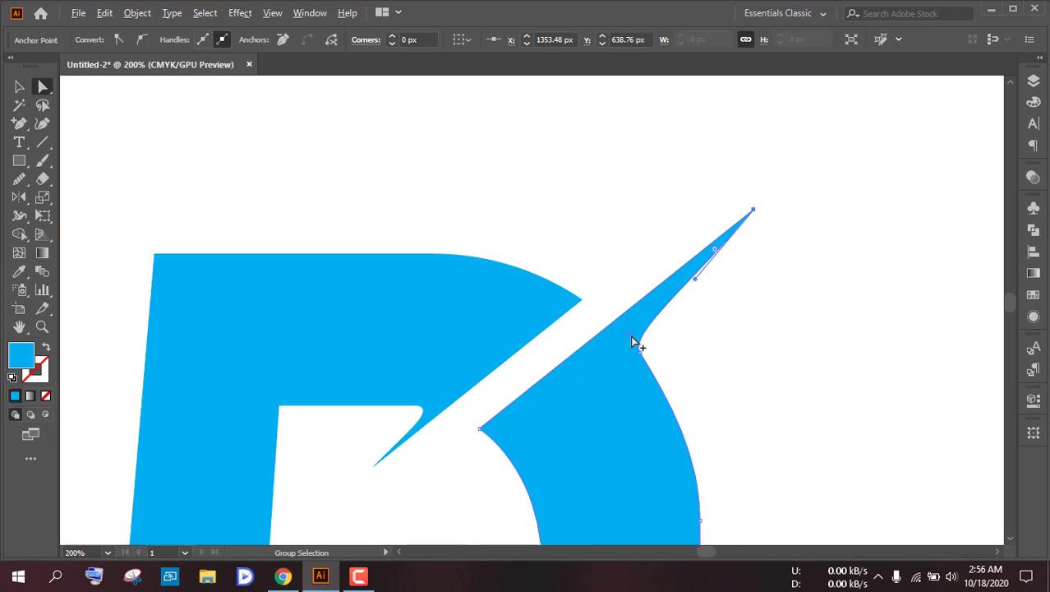
pyautogui.click(697, 349)
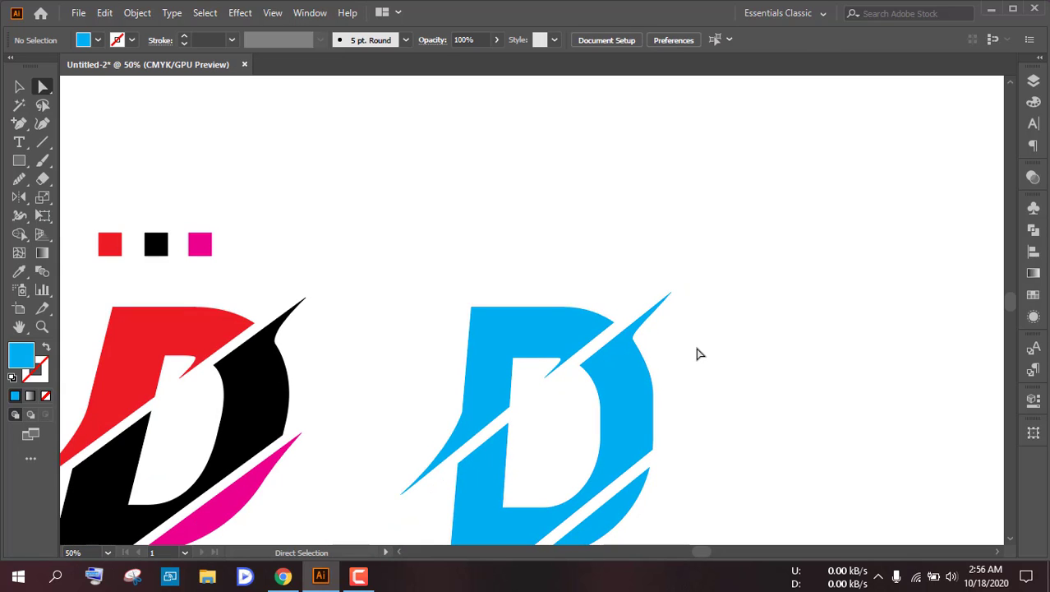
# - Move the anchor at the upper spike's base outward to about X 1286, Y 730 px and deselect the piece
pyautogui.scroll(-1, 633, 341)
pyautogui.scroll(5, 630, 321)
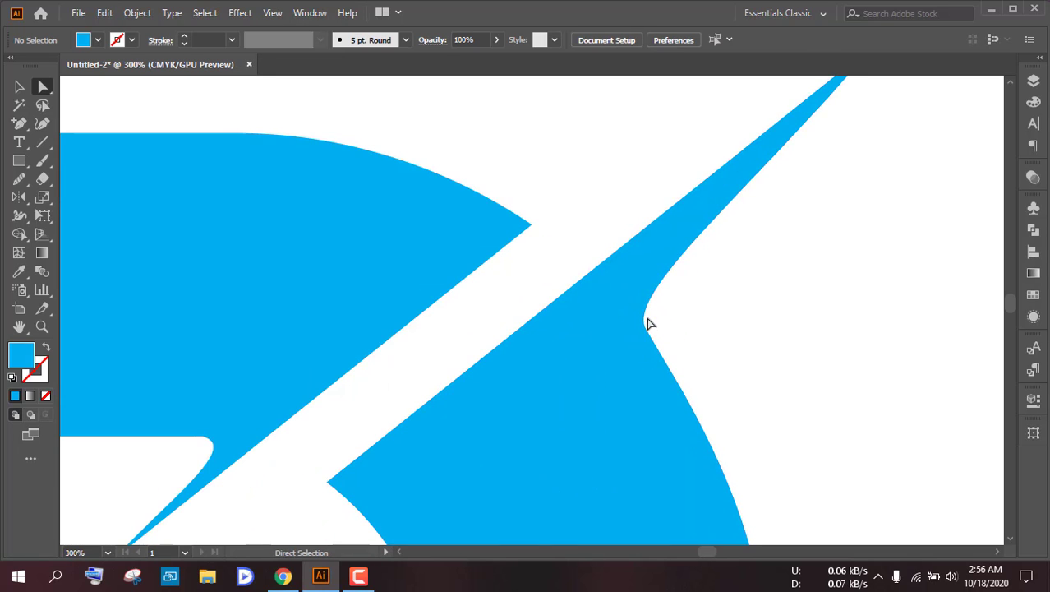
pyautogui.click(646, 328)
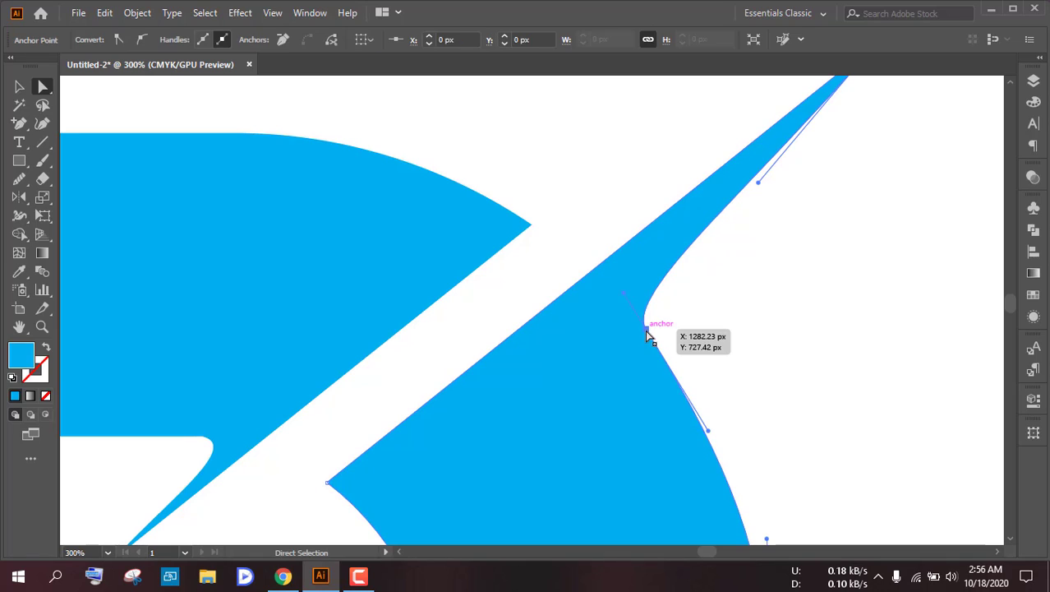
pyautogui.moveTo(646, 330); pyautogui.dragTo(664, 348)
pyautogui.scroll(-3, 664, 349)
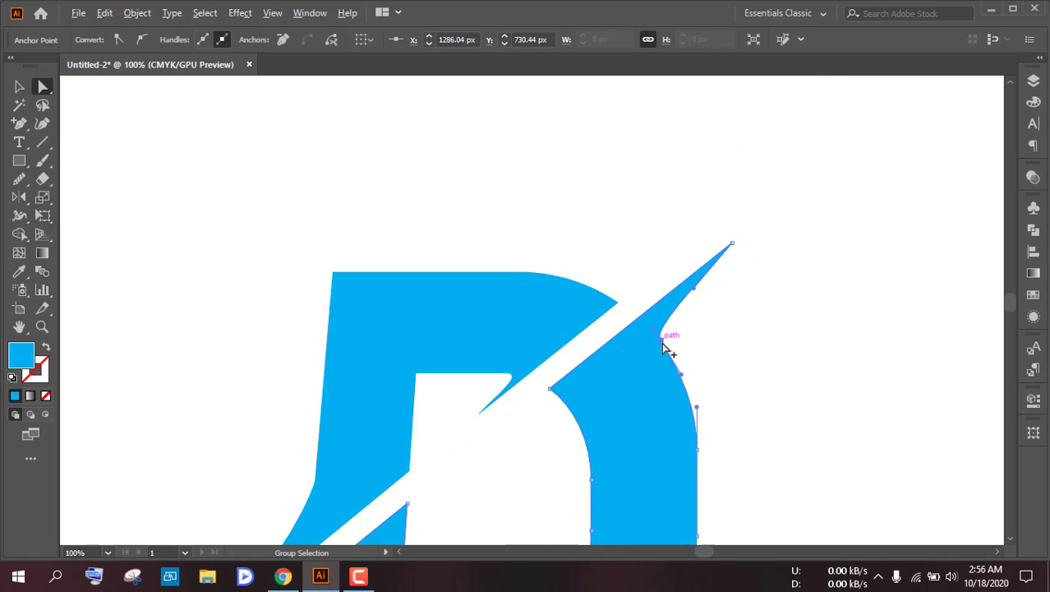
pyautogui.click(726, 354)
pyautogui.scroll(-1, 726, 354)
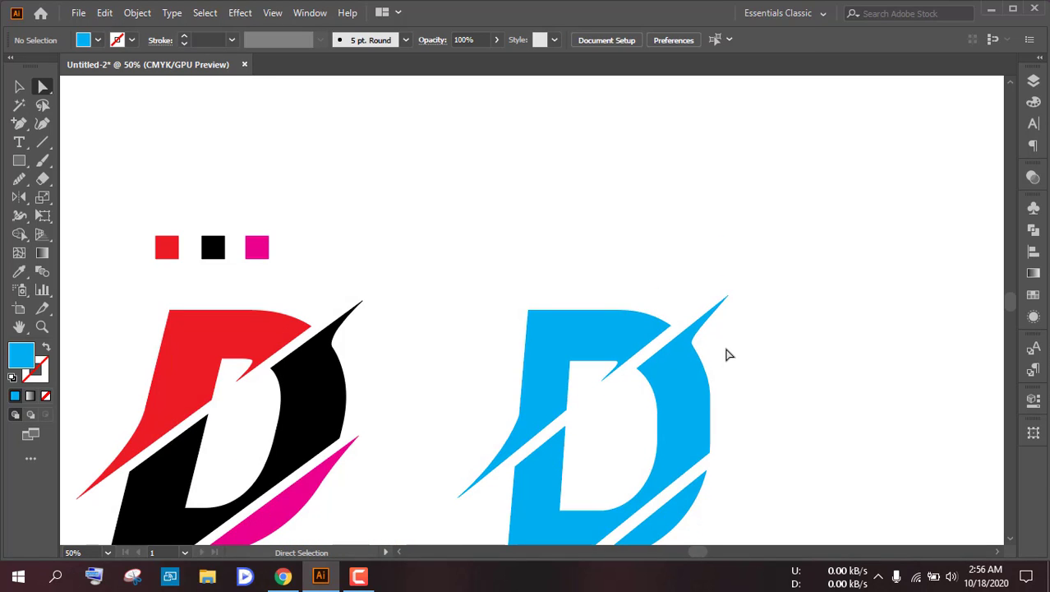
# - Add an anchor point on the middle piece's bottom edge at X 1053, Y 1135 px, just before its corner at the lower cut
pyautogui.scroll(-5, 725, 355)
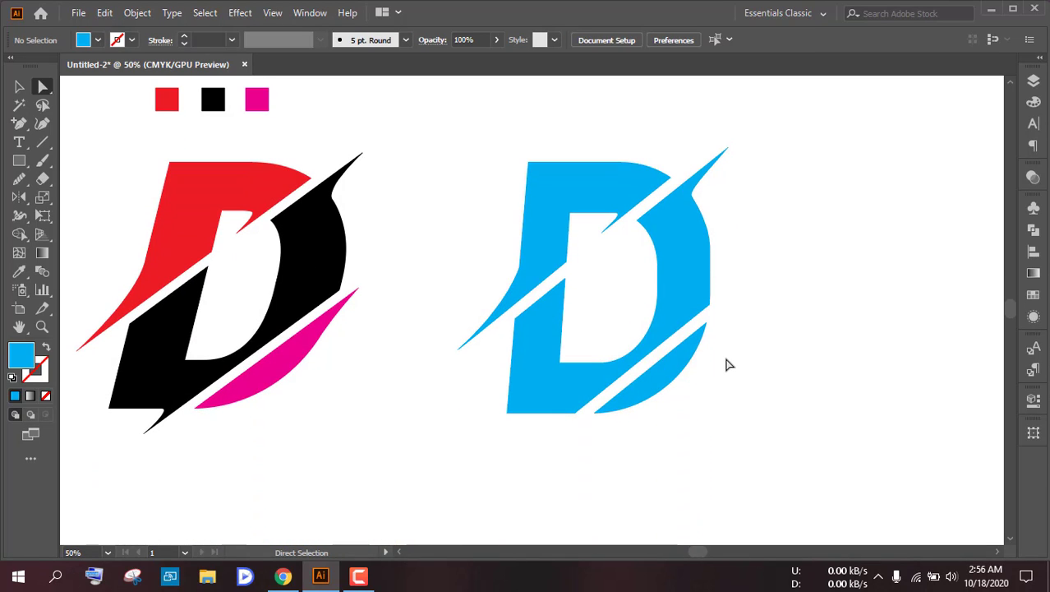
pyautogui.scroll(-1, 701, 380)
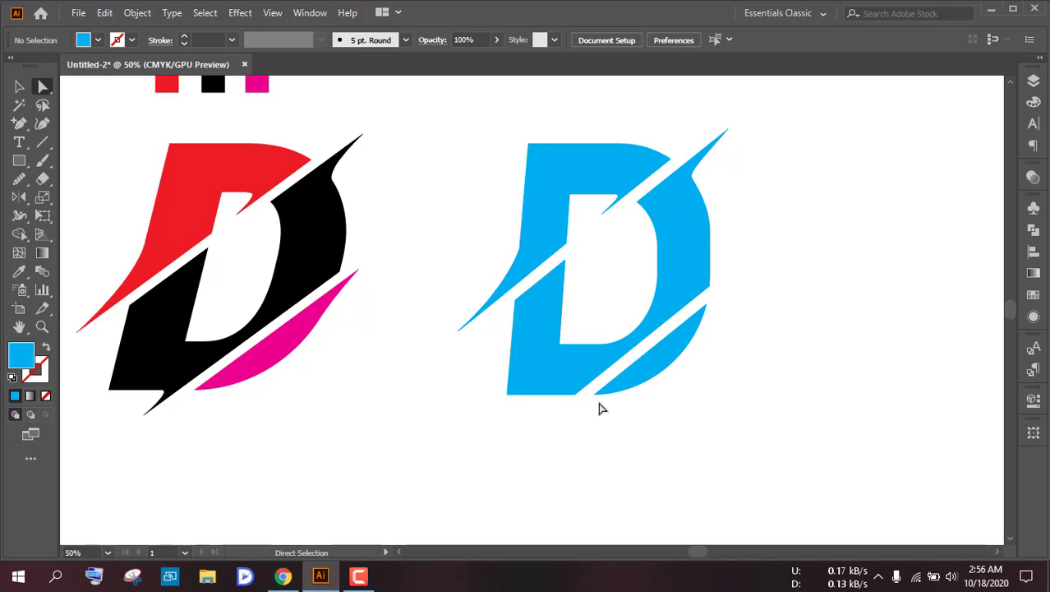
pyautogui.scroll(4, 585, 407)
pyautogui.click(16, 129)
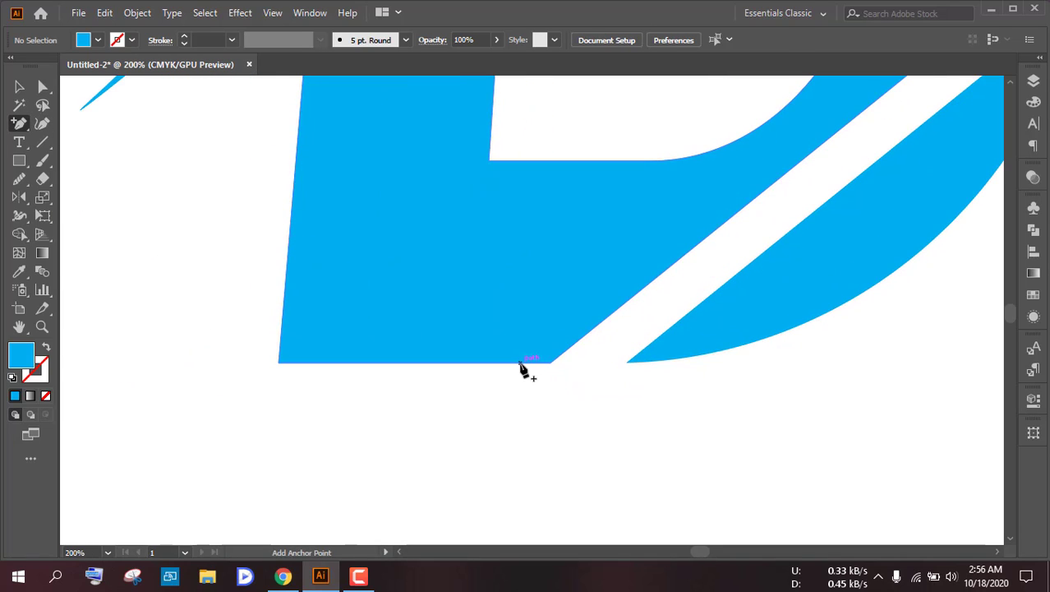
pyautogui.click(520, 362)
# - Pull the middle piece's bottom corner down along the lower cut to about X 1037, Y 1159 px, forming a short spike
pyautogui.click(43, 88)
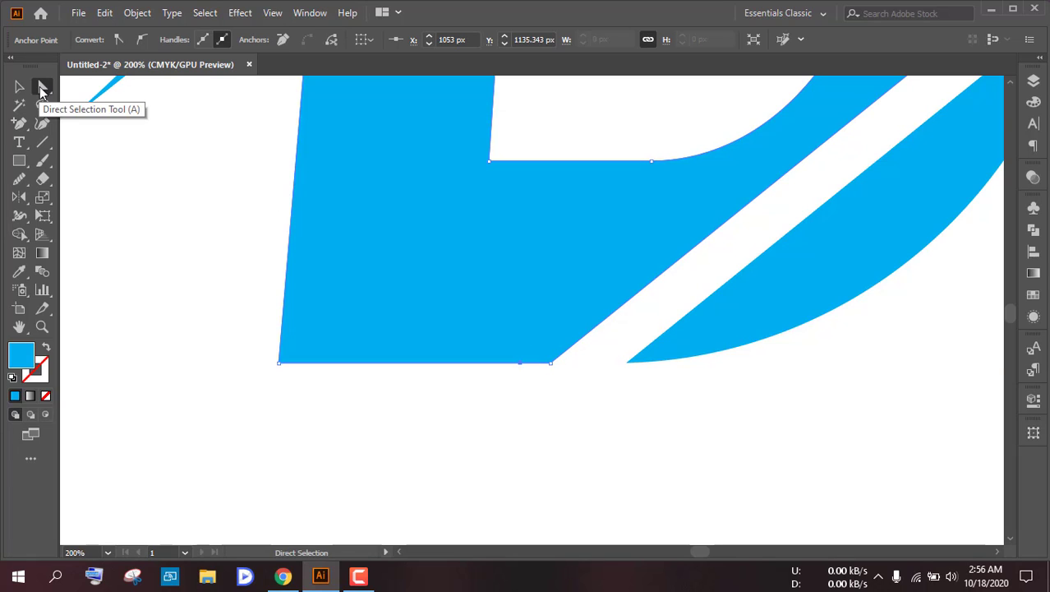
pyautogui.scroll(1, 535, 381)
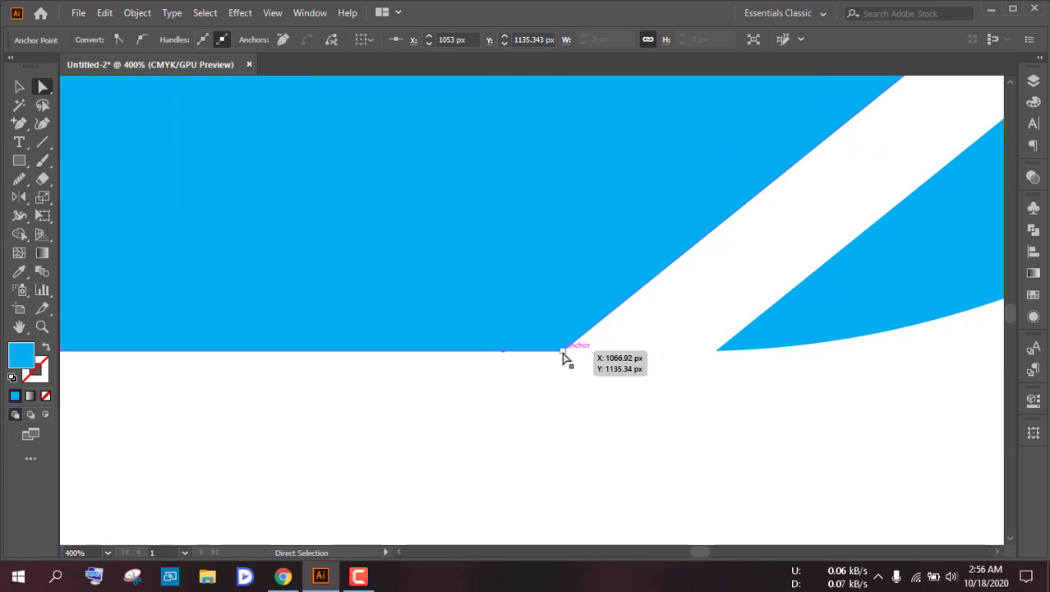
pyautogui.moveTo(564, 356); pyautogui.dragTo(437, 456)
pyautogui.scroll(-3, 436, 459)
pyautogui.scroll(-3, 434, 458)
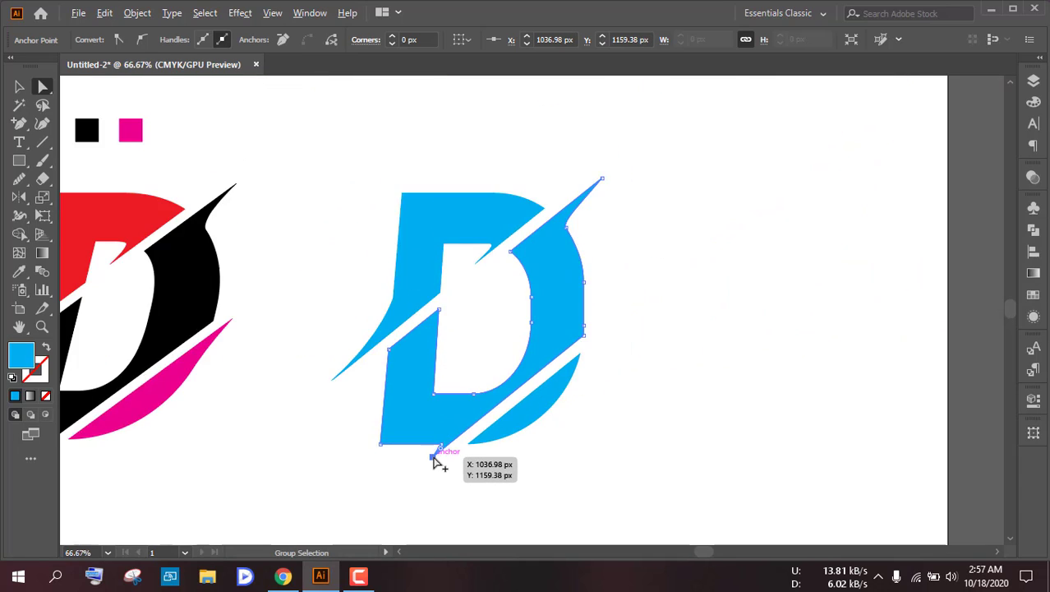
# - Extend the bottom spike's tip farther down along the lower cut to about X 1000, Y 1193 px
pyautogui.moveTo(461, 496); pyautogui.dragTo(548, 458)
pyautogui.scroll(1, 559, 448)
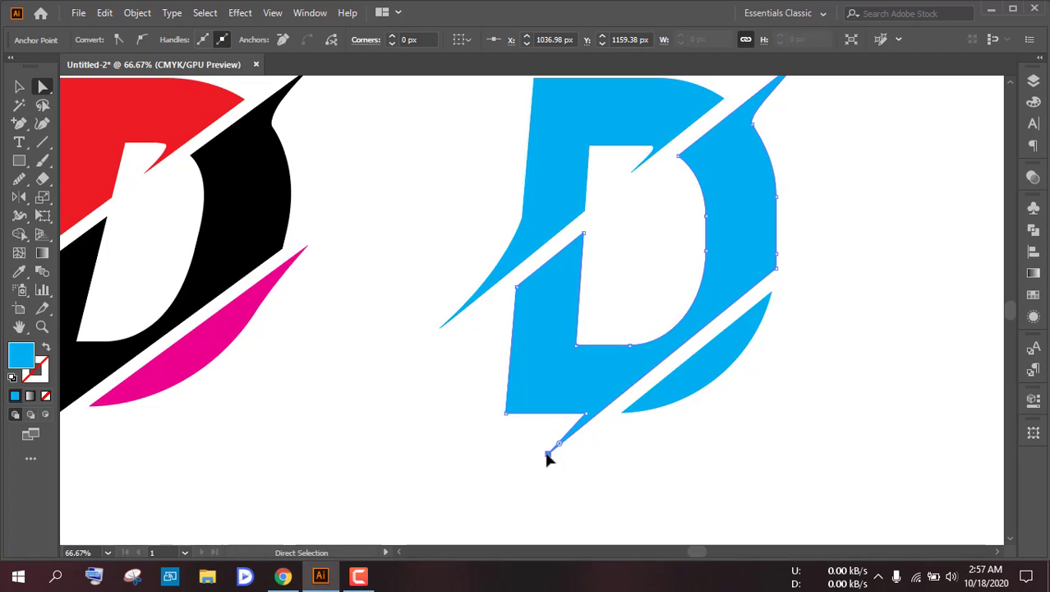
pyautogui.scroll(-1, 549, 458)
pyautogui.scroll(2, 558, 472)
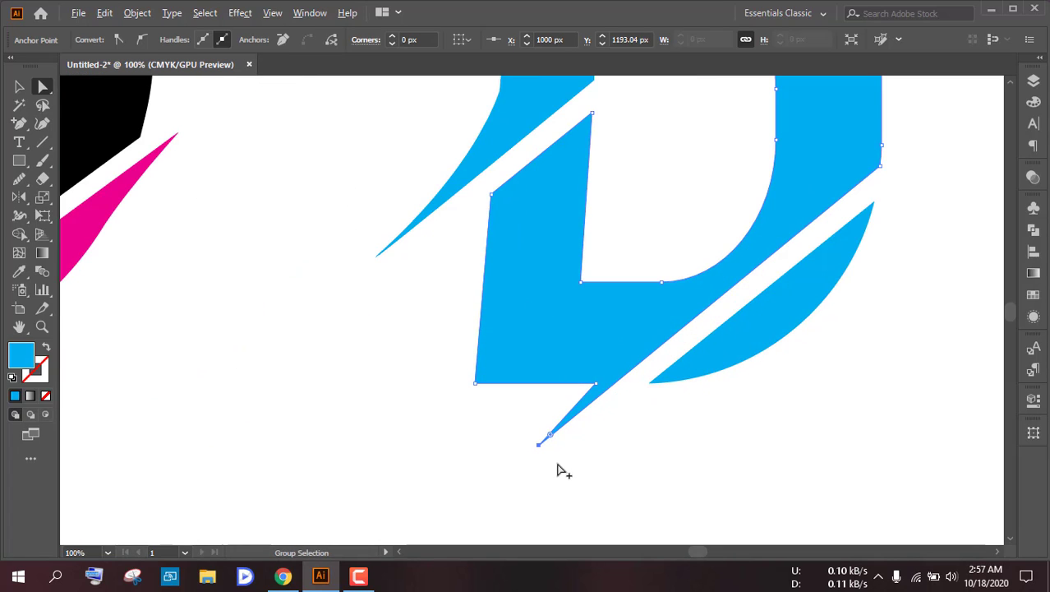
pyautogui.scroll(3, 589, 399)
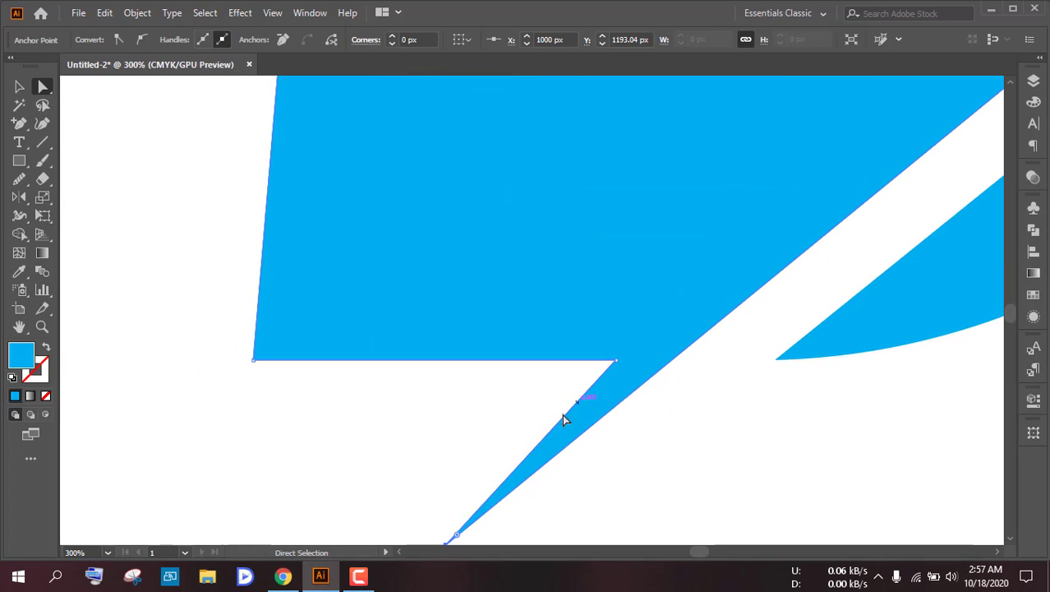
# - Convert the bottom spike's tip and its inner corner at X 1053, Y 1135 px to smooth points with short handles using the Anchor Point tool
pyautogui.scroll(-1, 563, 414)
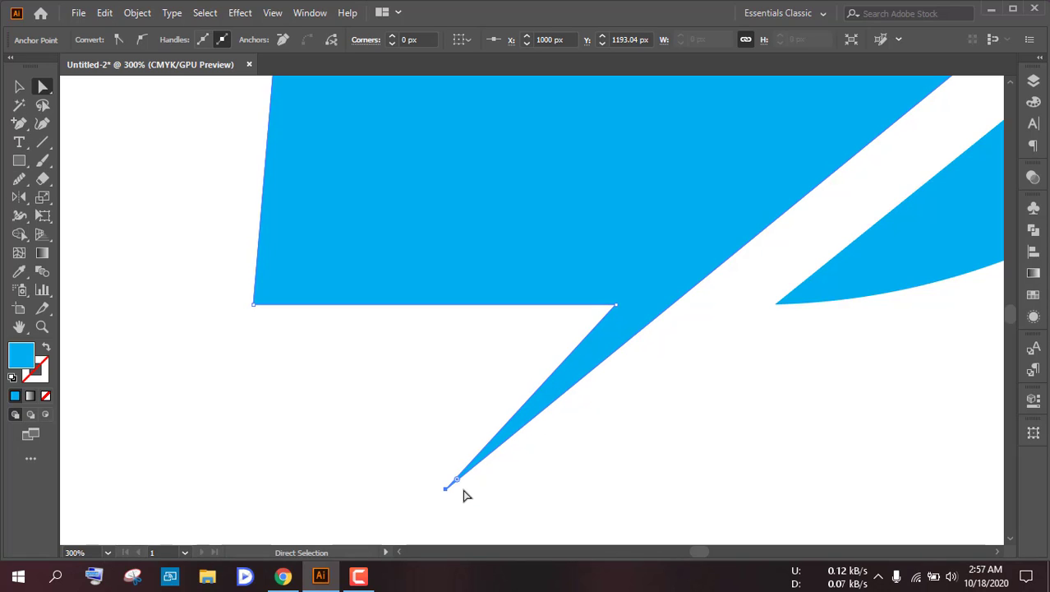
pyautogui.scroll(3, 464, 495)
pyautogui.keyDown('alt'); pyautogui.click(420, 444); pyautogui.keyUp('alt')
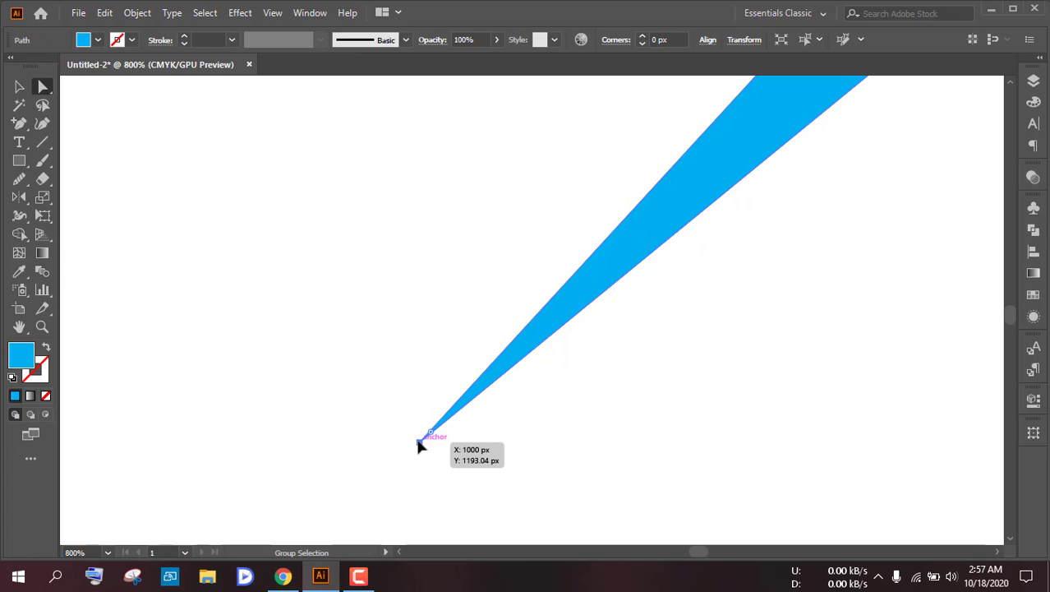
pyautogui.scroll(-2, 595, 341)
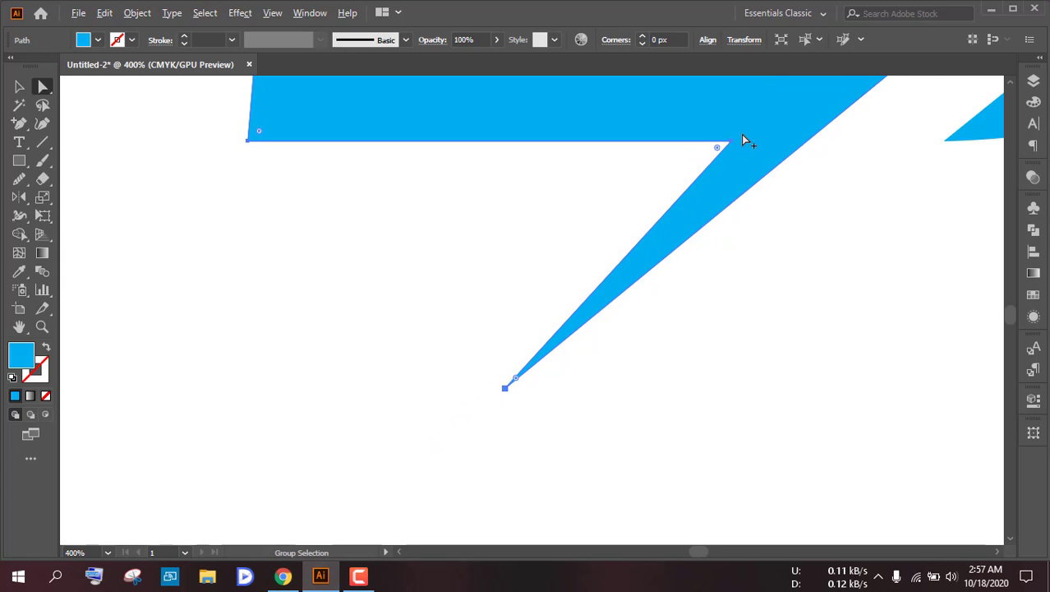
pyautogui.scroll(6, 742, 136)
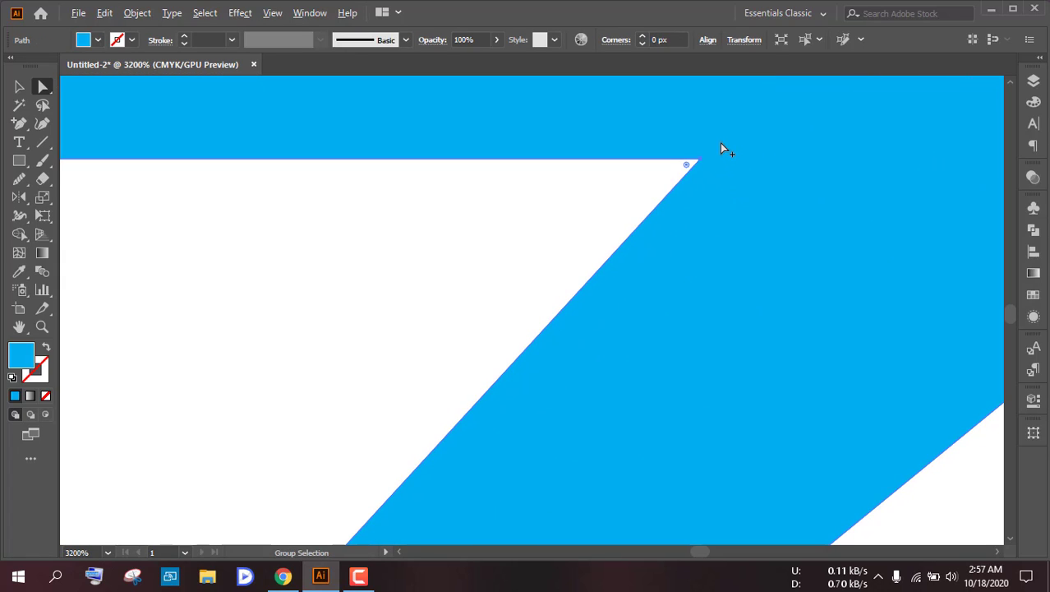
pyautogui.scroll(1, 720, 143)
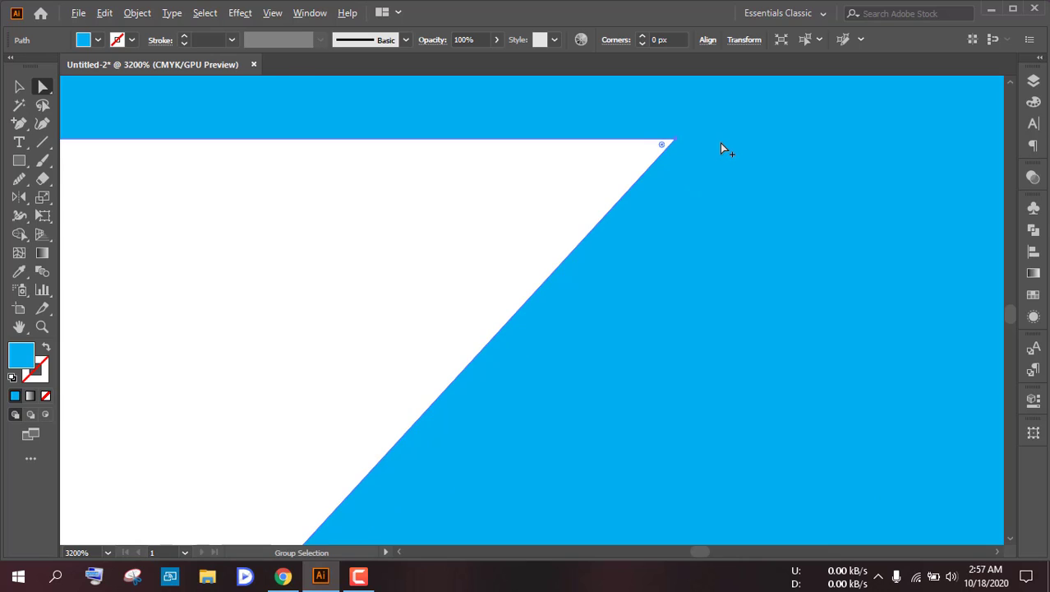
pyautogui.click(675, 138)
pyautogui.scroll(-4, 704, 168)
pyautogui.scroll(-2, 705, 170)
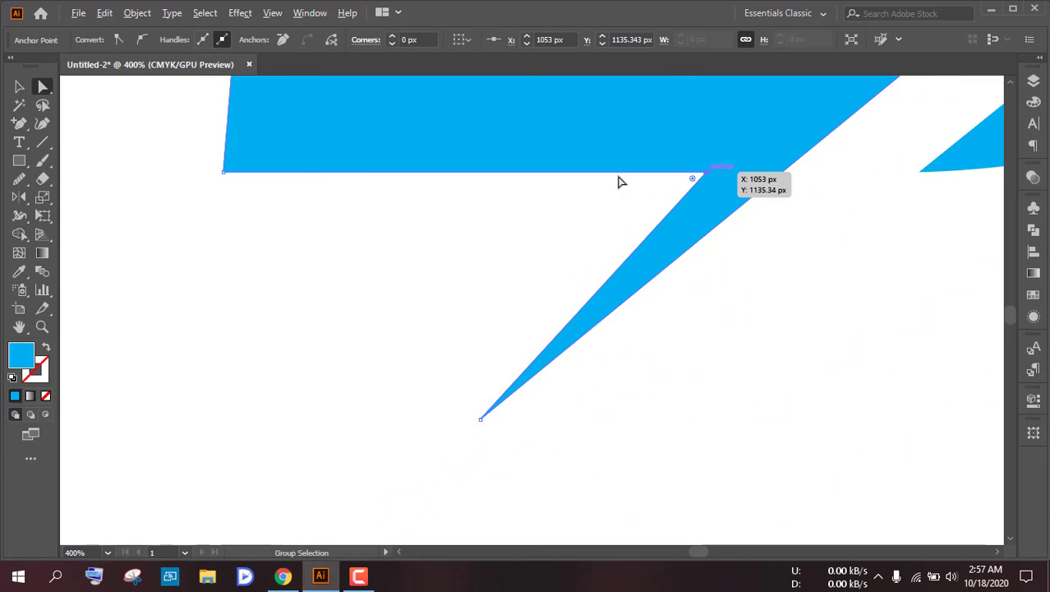
pyautogui.rightClick(13, 130)
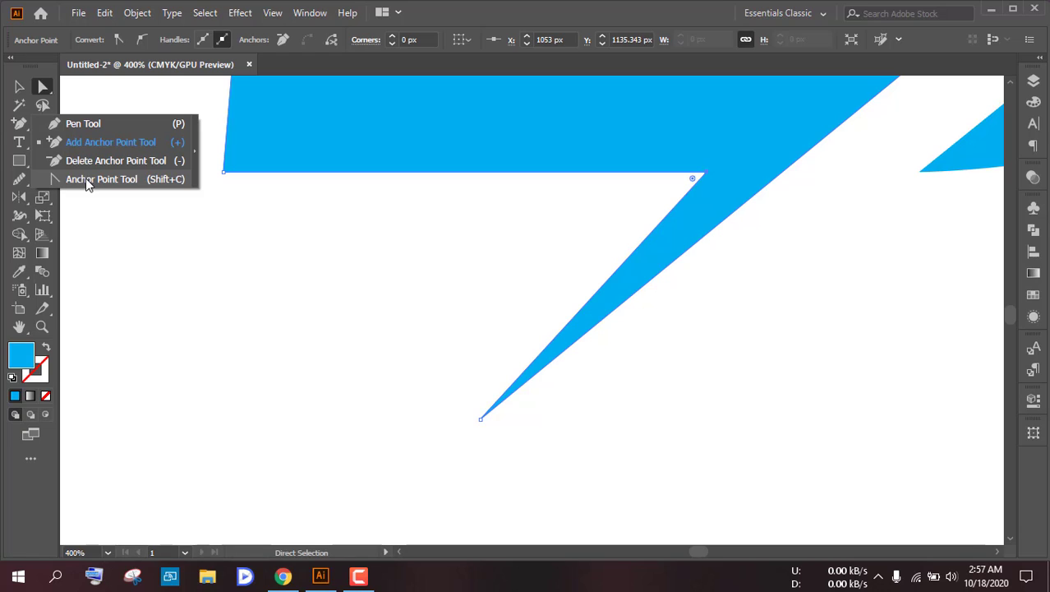
pyautogui.click(100, 179)
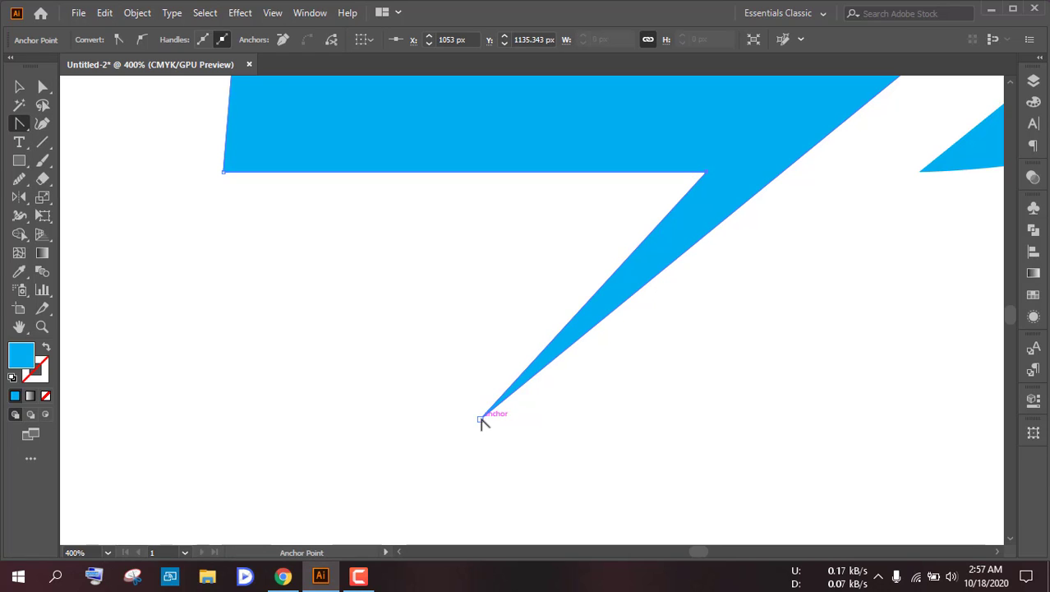
pyautogui.moveTo(482, 419); pyautogui.dragTo(486, 434)
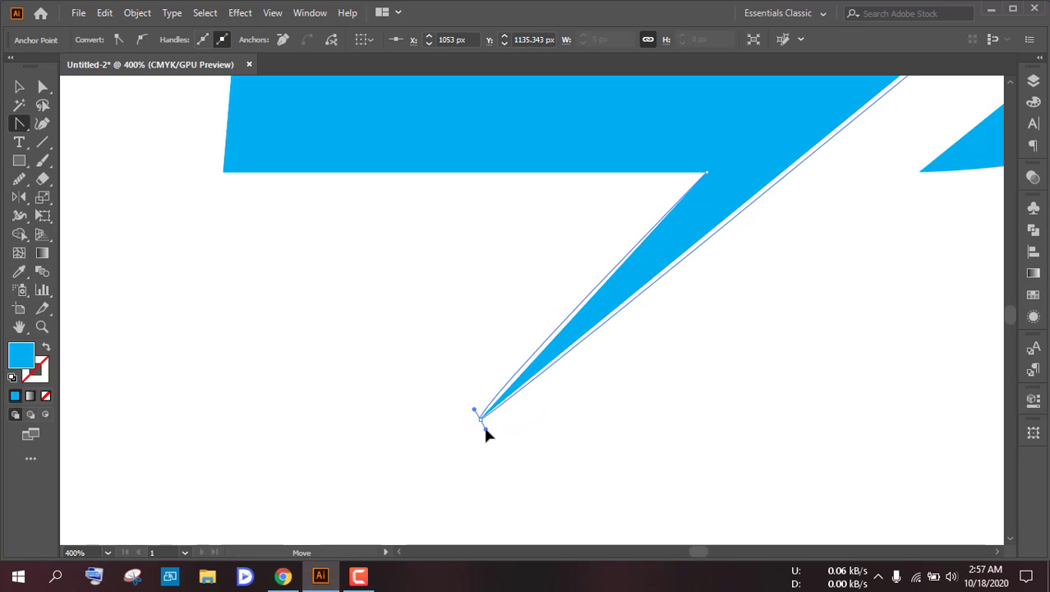
pyautogui.moveTo(485, 428); pyautogui.dragTo(485, 428)
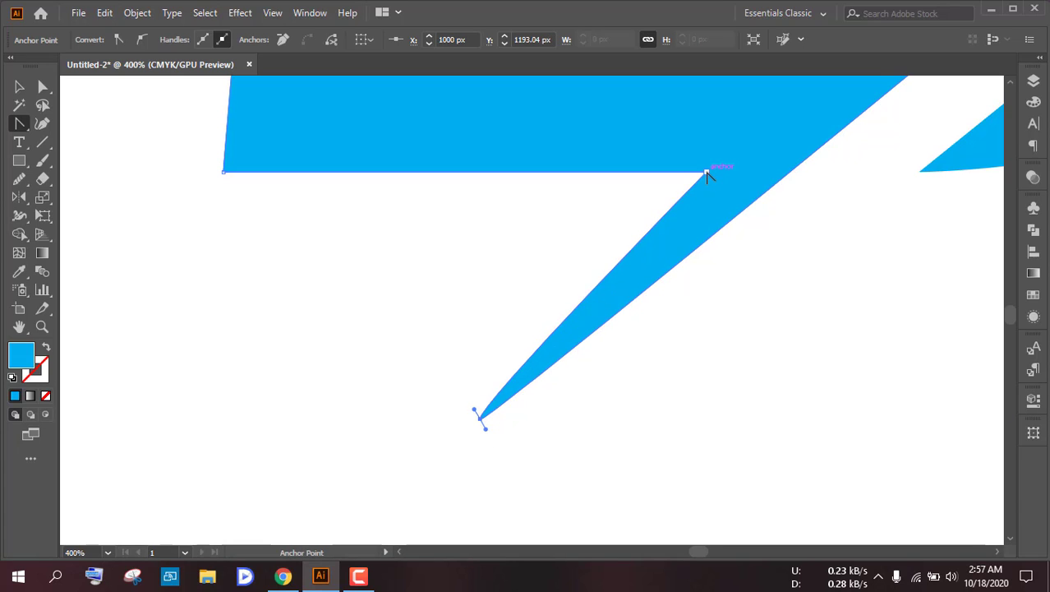
pyautogui.moveTo(709, 175); pyautogui.dragTo(713, 179)
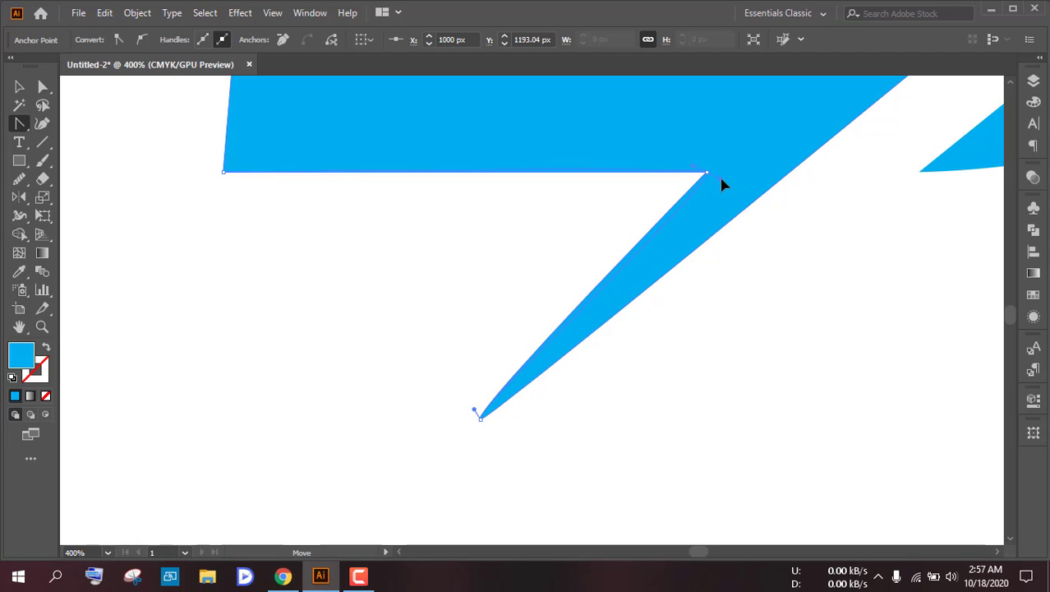
pyautogui.moveTo(722, 185); pyautogui.dragTo(243, 200)
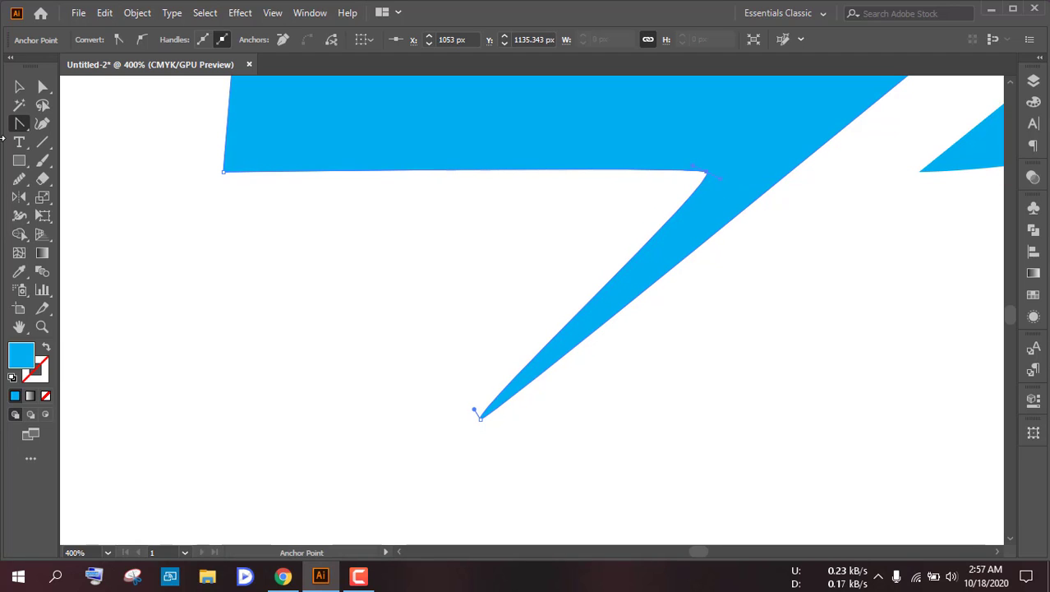
# - Adjust the curve handles at the spike's inner corner and tip to bend its inner edge into a concave curve, and deselect the piece
pyautogui.click(43, 86)
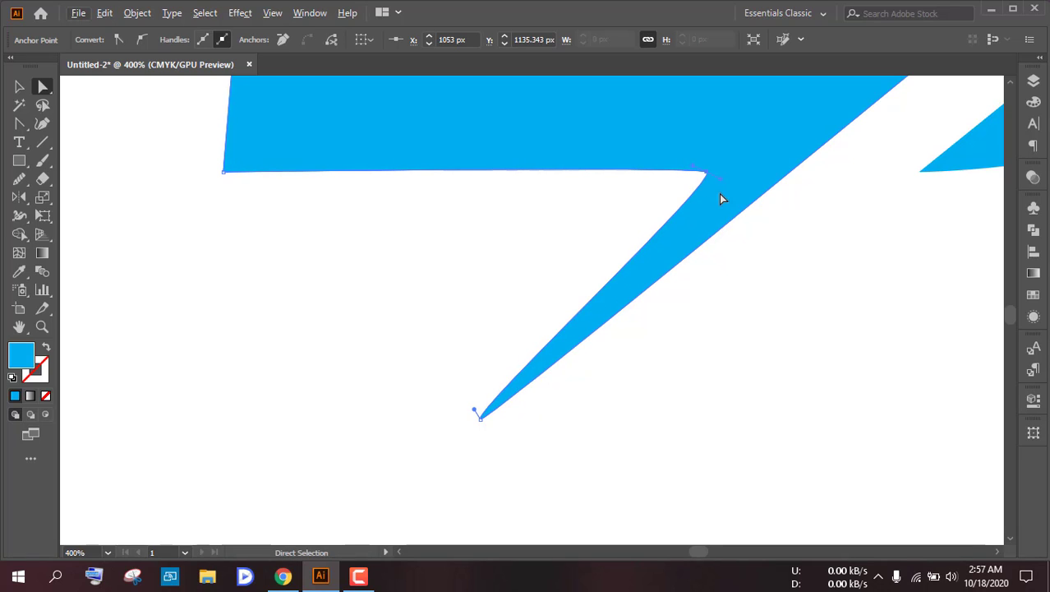
pyautogui.moveTo(722, 179); pyautogui.dragTo(737, 198)
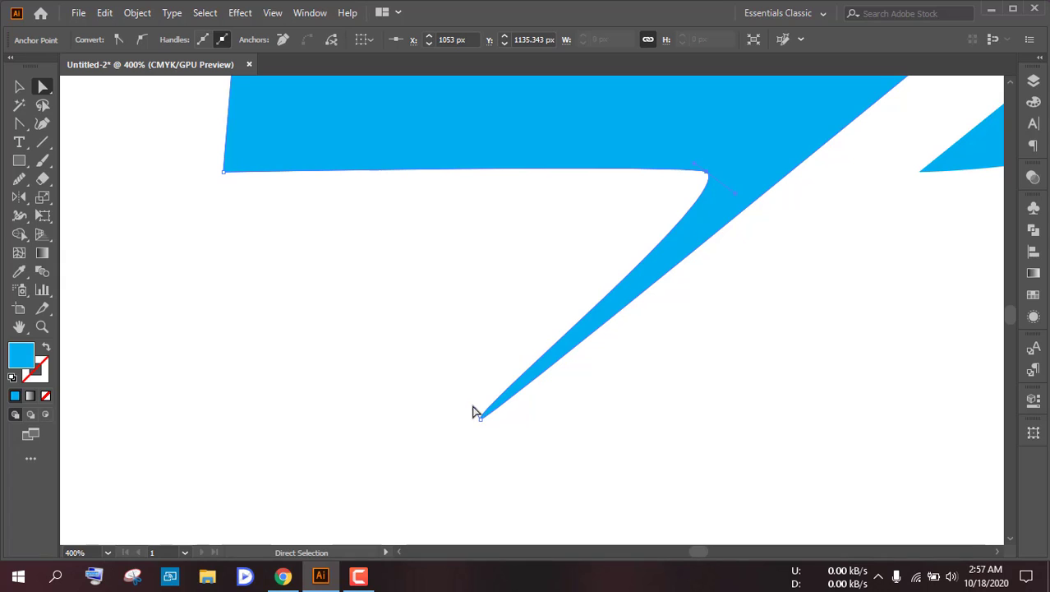
pyautogui.moveTo(475, 411); pyautogui.dragTo(588, 297)
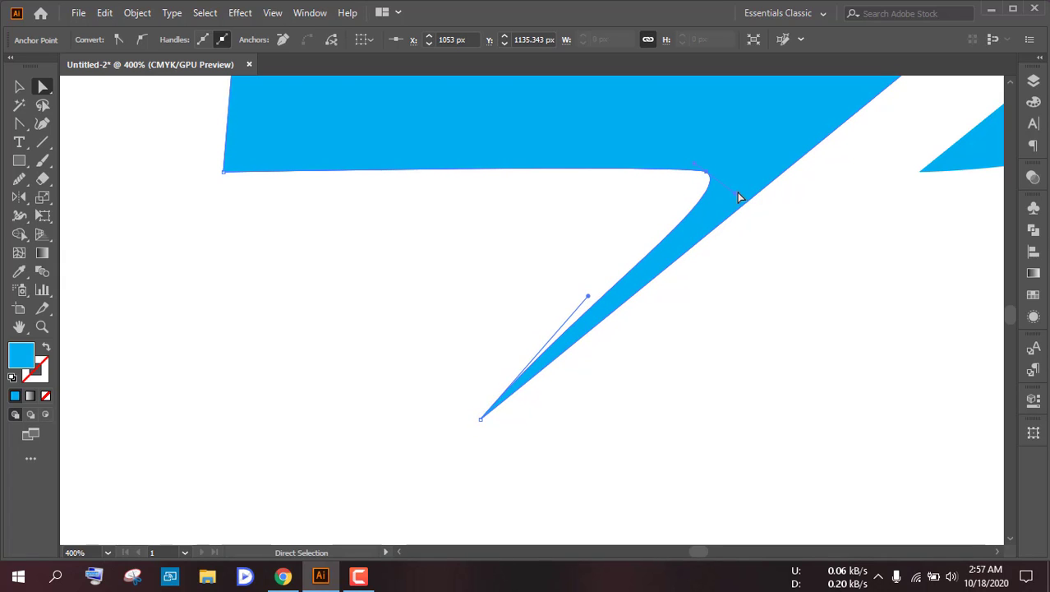
pyautogui.moveTo(737, 197); pyautogui.dragTo(689, 238)
pyautogui.click(690, 291)
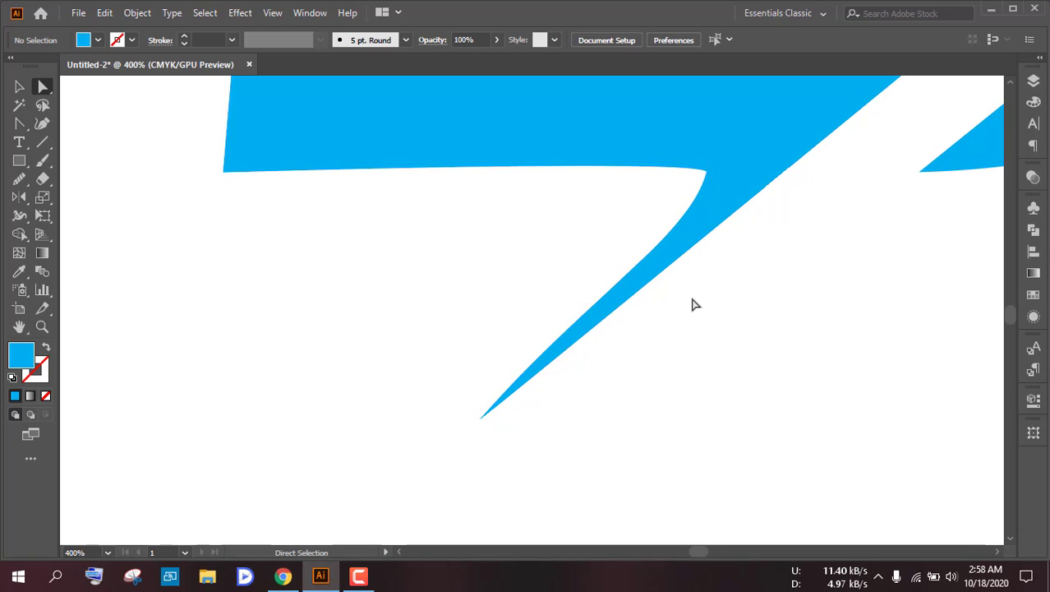
# - Align the tip's curve handle with the spike's inner edge and deselect the piece to compare it with the reference logo
pyautogui.click(594, 318)
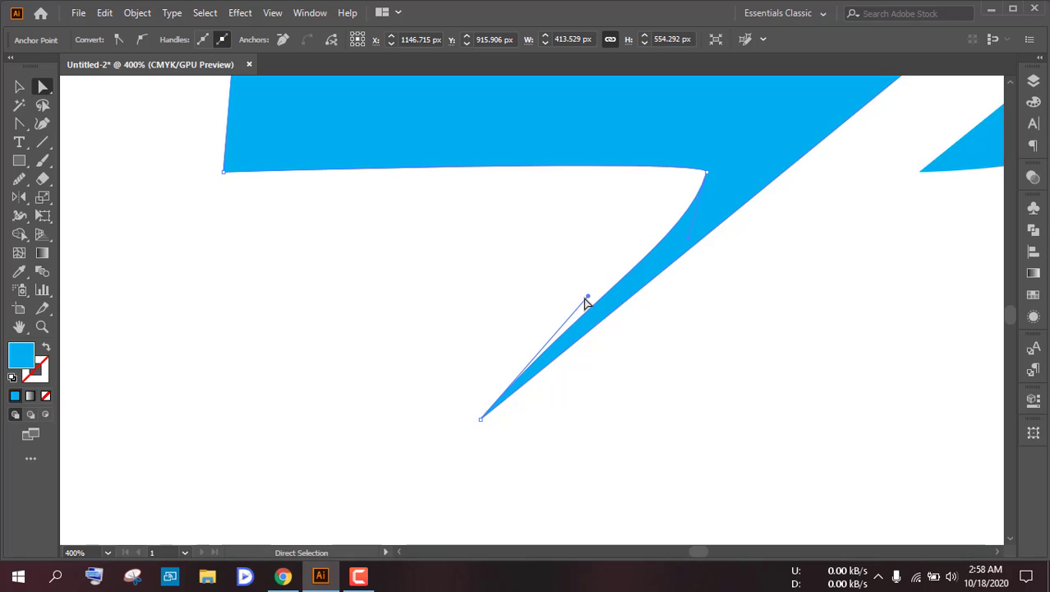
pyautogui.moveTo(589, 300); pyautogui.dragTo(602, 300)
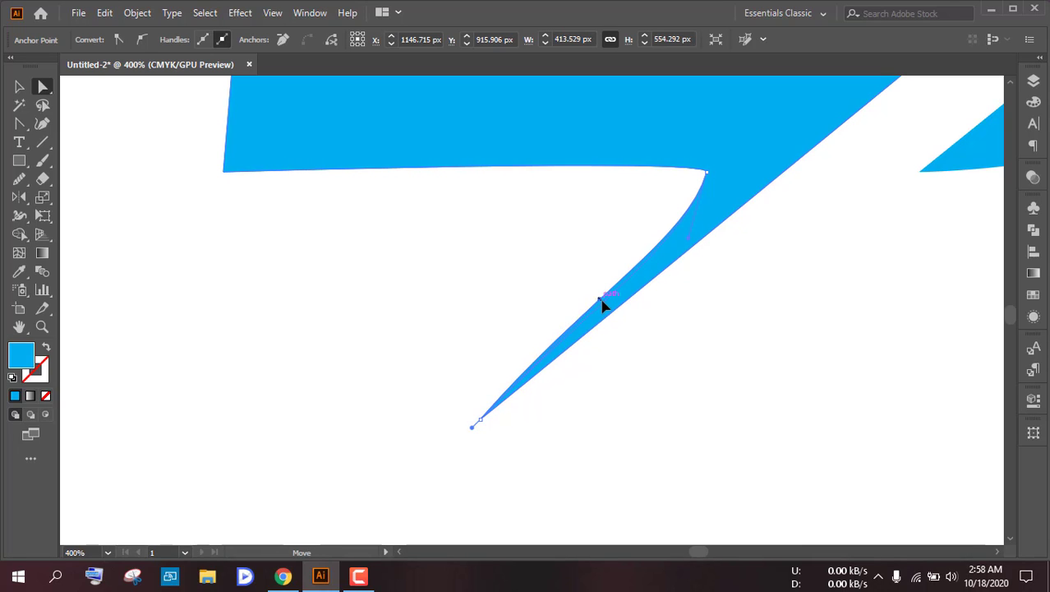
pyautogui.click(676, 353)
pyautogui.scroll(-5, 675, 354)
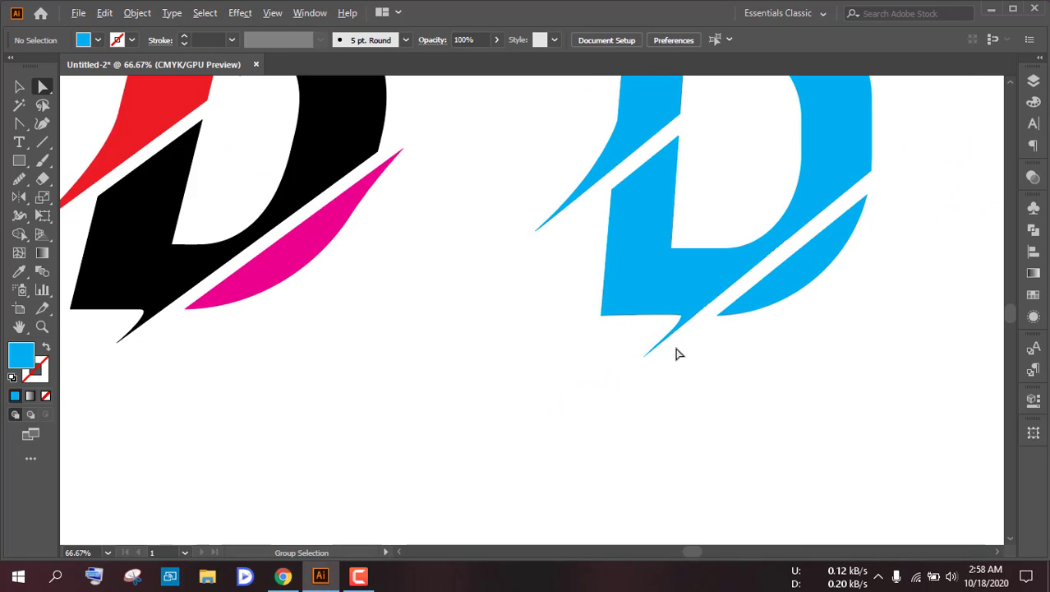
# - Shorten the inner corner's upper handle and shift that anchor to about X 1052, Y 1136 px, undoing only the last handle change
pyautogui.scroll(5, 682, 327)
pyautogui.click(696, 280)
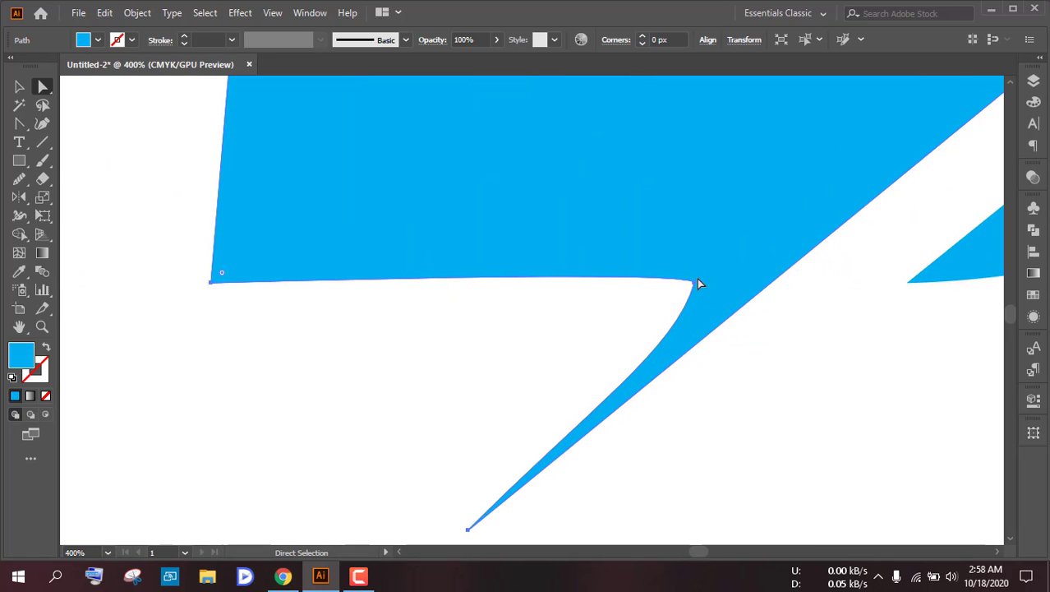
pyautogui.click(695, 282)
pyautogui.scroll(3, 696, 285)
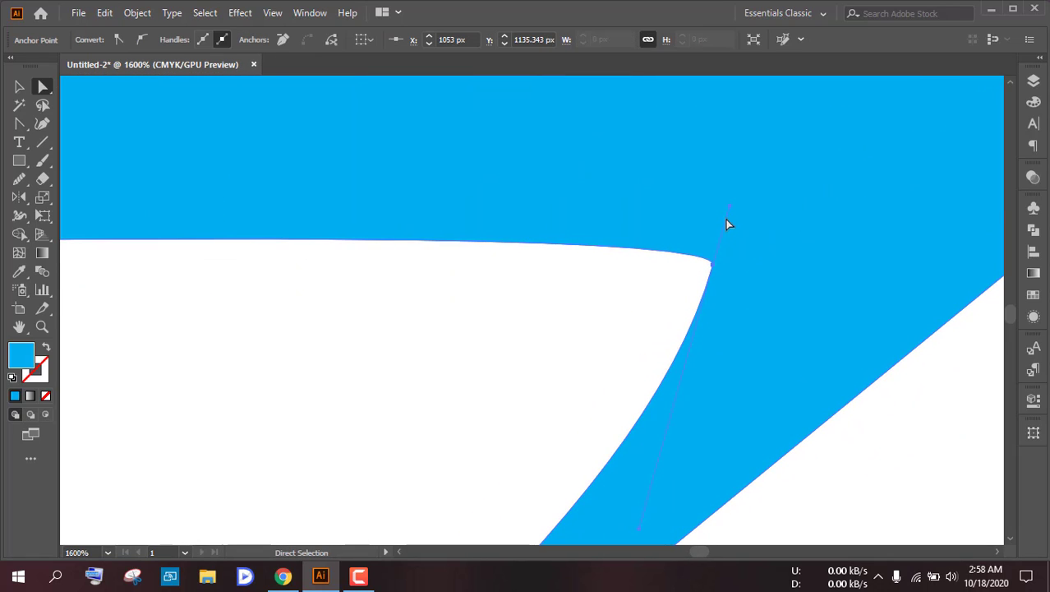
pyautogui.moveTo(728, 206); pyautogui.dragTo(692, 282)
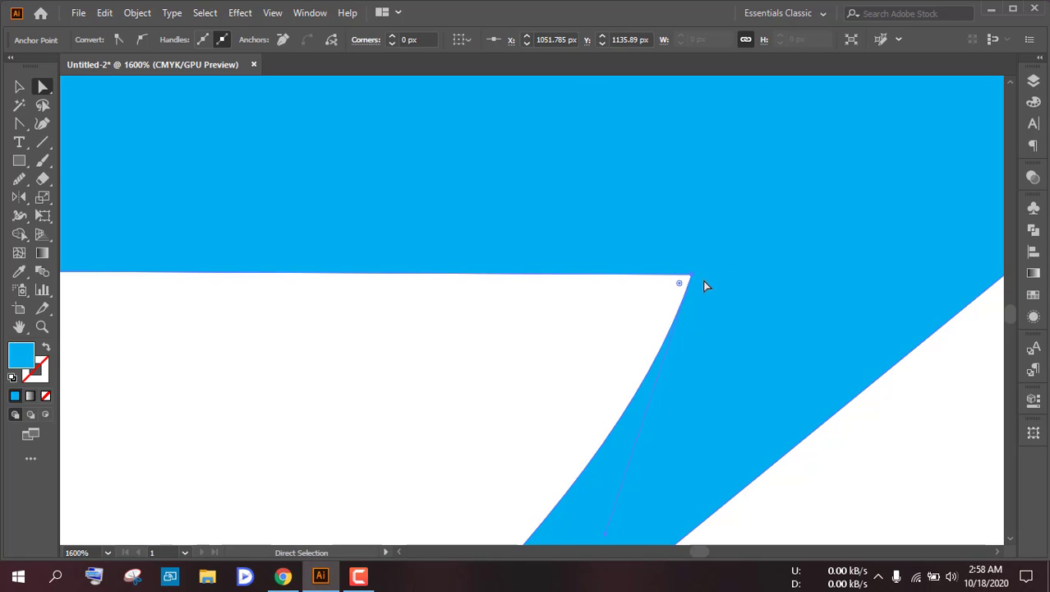
pyautogui.hotkey('ctrl', 'z')
pyautogui.scroll(-4, 710, 287)
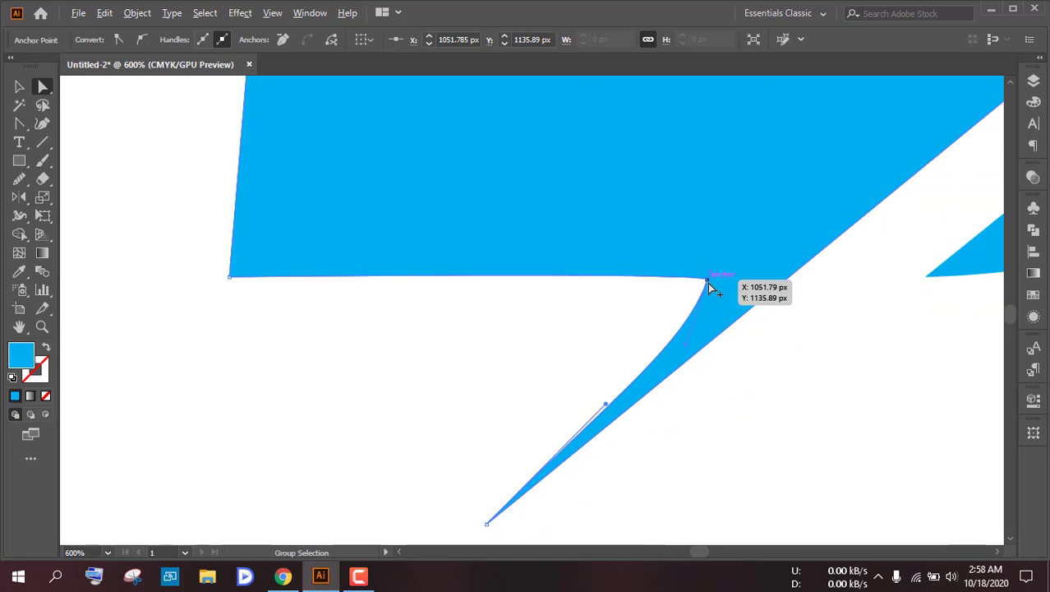
pyautogui.click(758, 320)
pyautogui.scroll(-2, 759, 321)
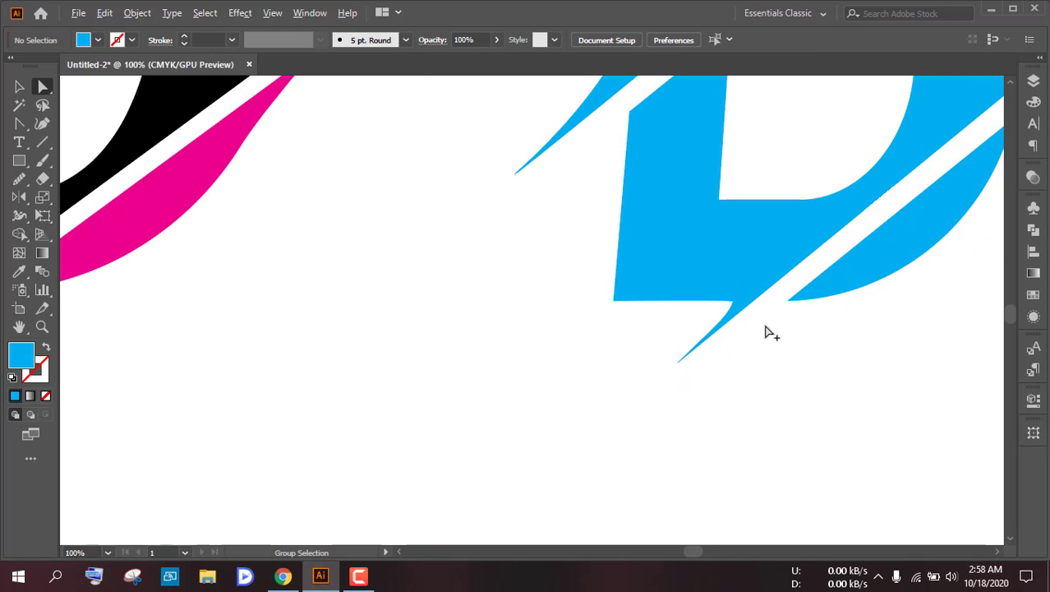
pyautogui.moveTo(773, 334); pyautogui.dragTo(726, 357)
pyautogui.scroll(-1, 726, 357)
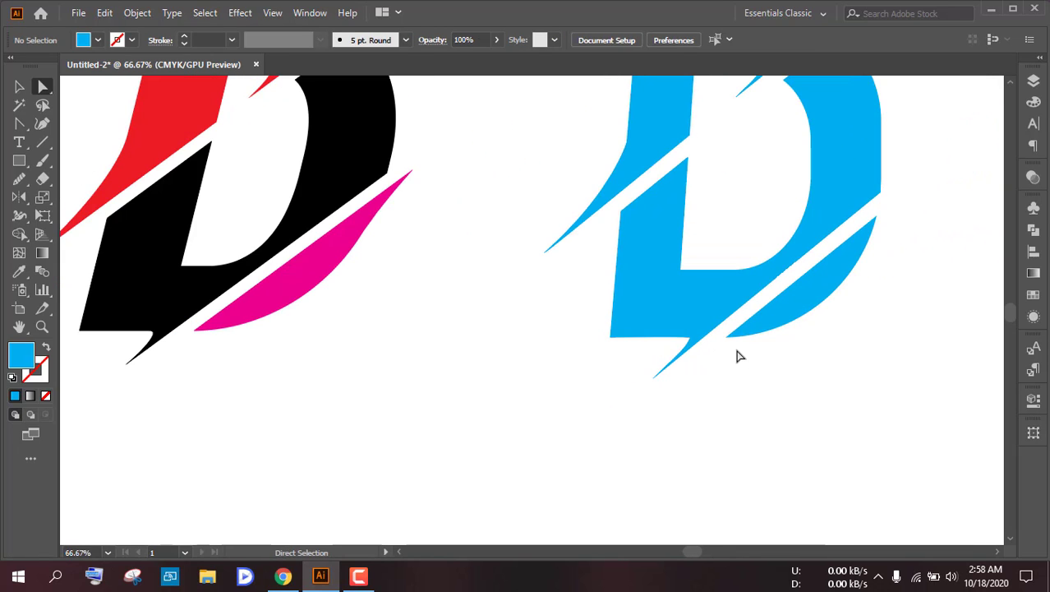
# - Pull the bottom spike's tip in to about X 1009, Y 1190 px and rebend its inner edge into a smoother concave curve
pyautogui.scroll(5, 696, 360)
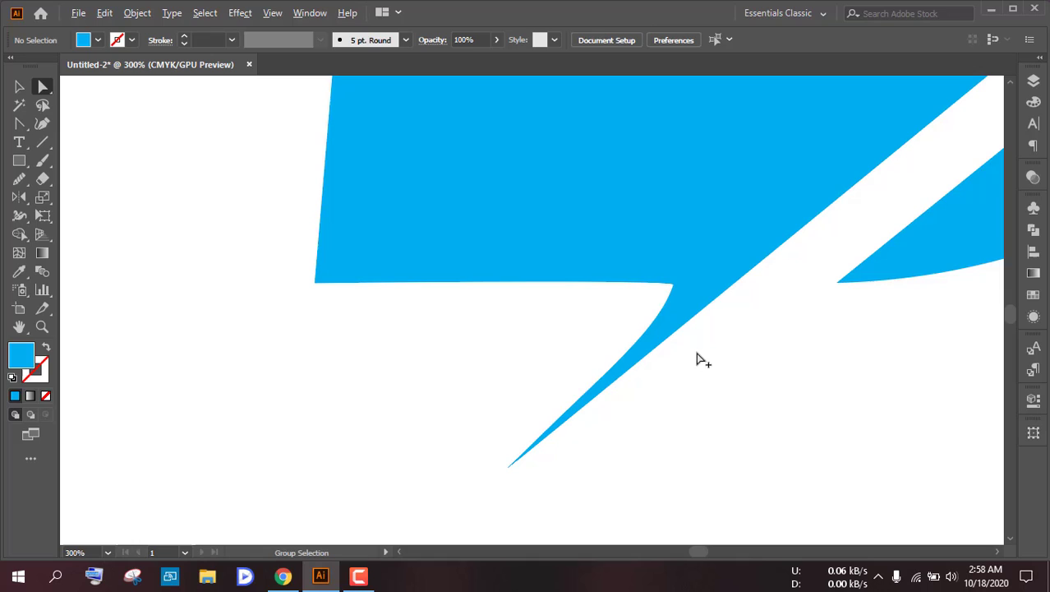
pyautogui.click(516, 469)
pyautogui.moveTo(507, 470); pyautogui.dragTo(527, 452)
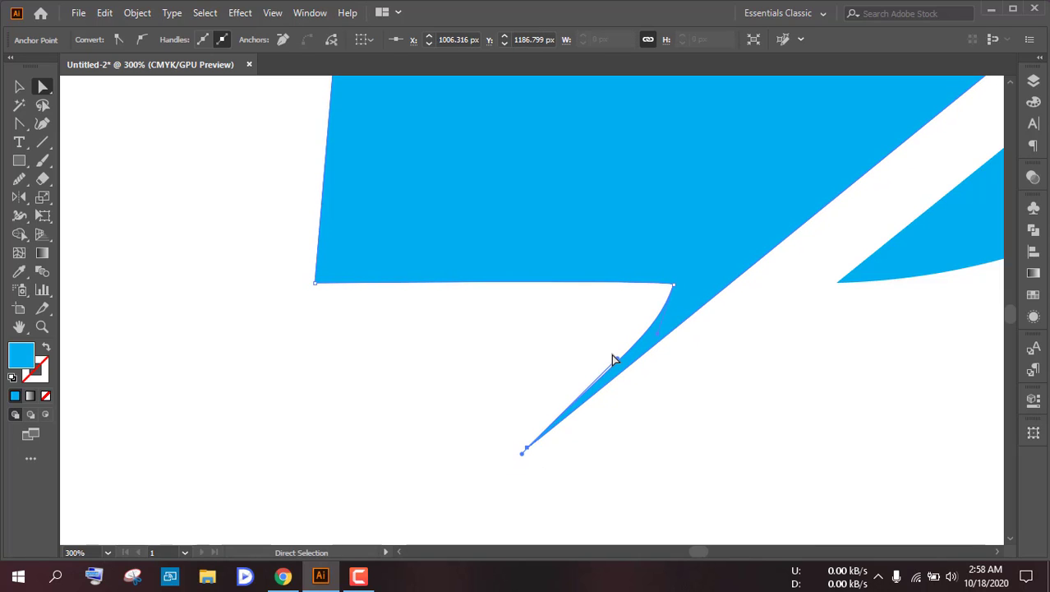
pyautogui.click(648, 344)
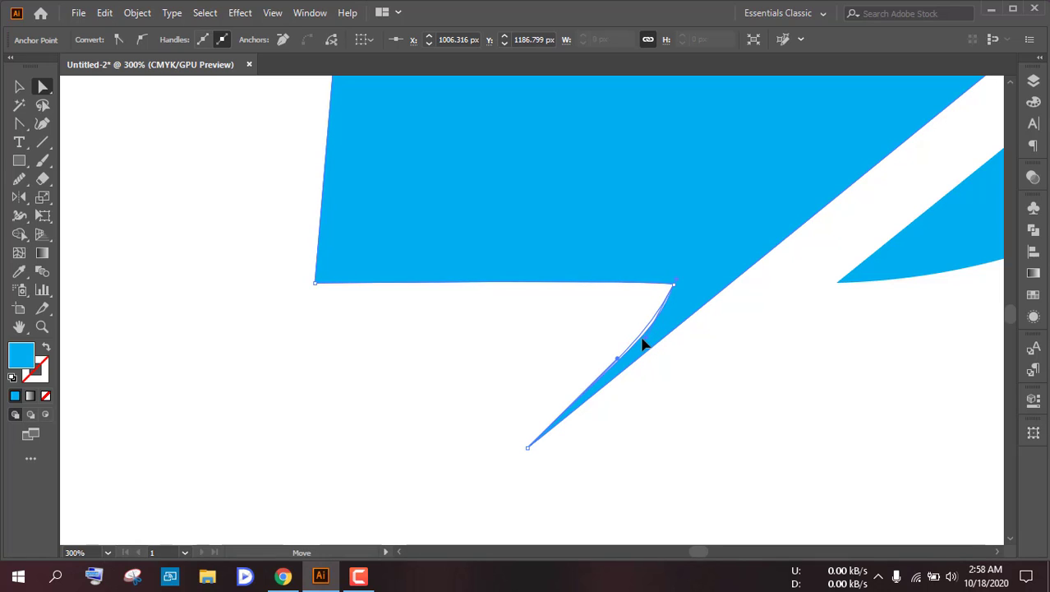
pyautogui.moveTo(643, 339)
pyautogui.mouseDown()
pyautogui.moveTo(611, 354)
pyautogui.moveTo(630, 341)
pyautogui.mouseUp()
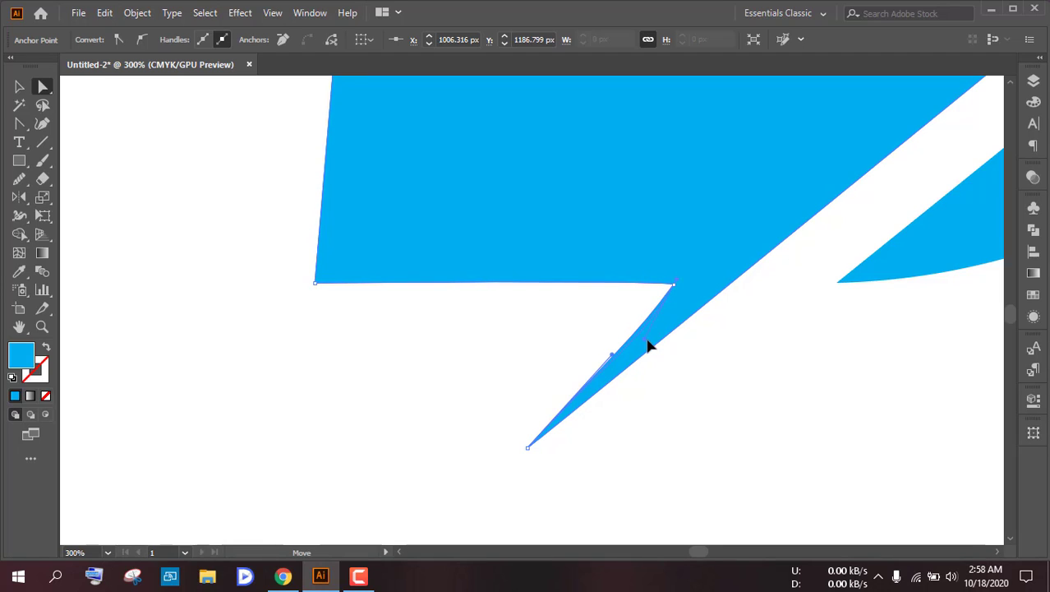
pyautogui.moveTo(651, 344); pyautogui.dragTo(625, 363)
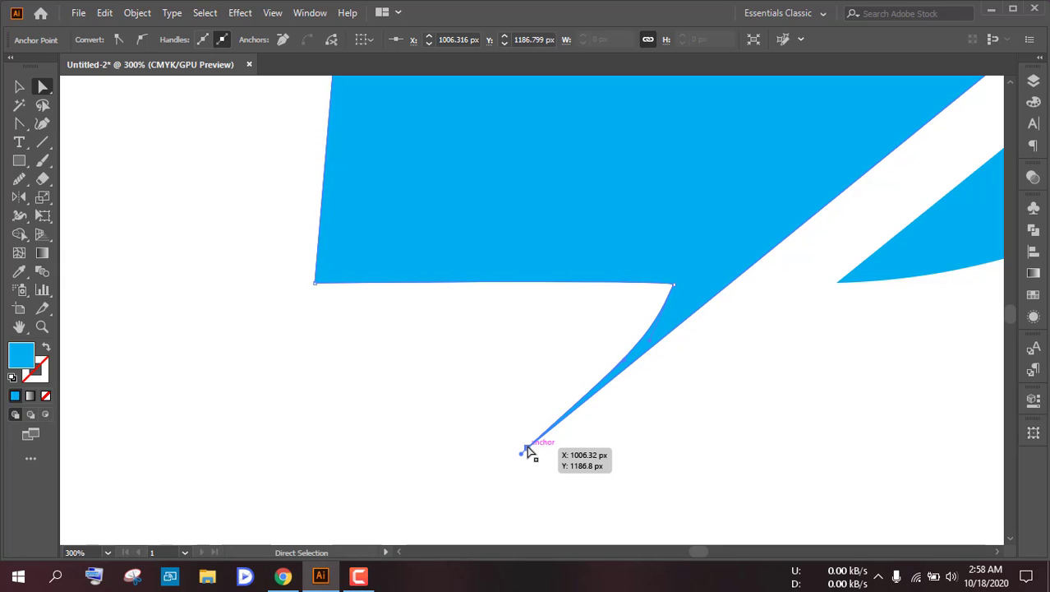
pyautogui.moveTo(527, 452); pyautogui.dragTo(534, 454)
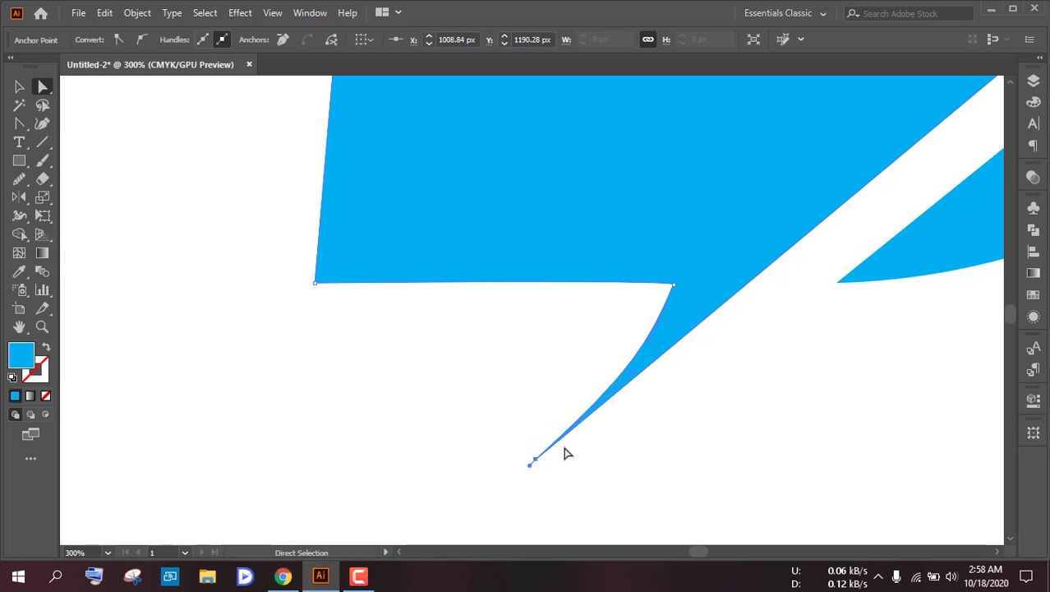
pyautogui.click(670, 419)
pyautogui.scroll(-5, 670, 419)
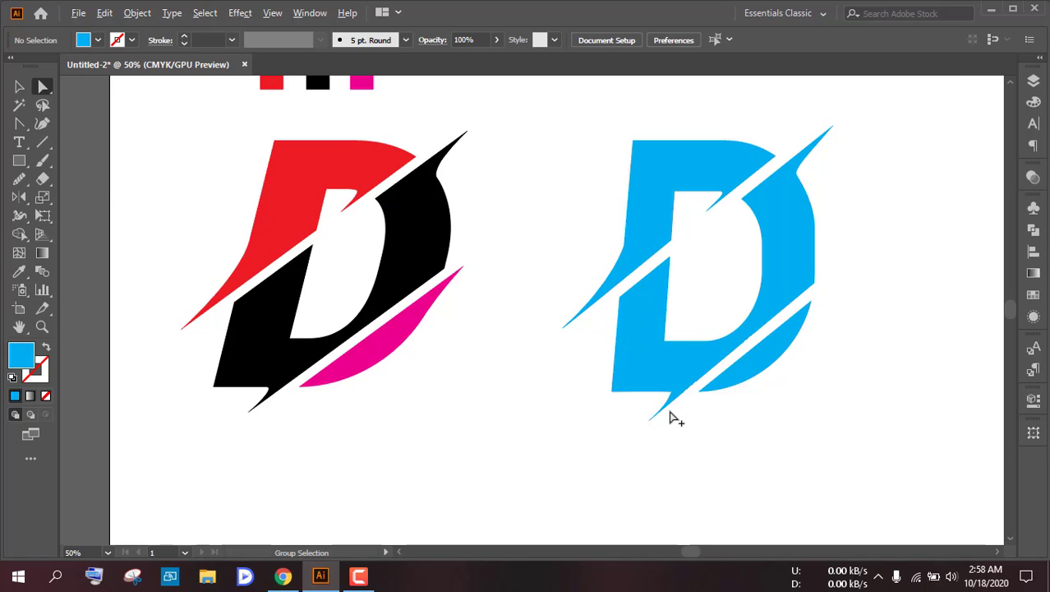
# - Reselect the bottom spike's tip anchor and fine-tune its inner handle to refine the curve toward the corner
pyautogui.scroll(5, 670, 419)
pyautogui.click(590, 439)
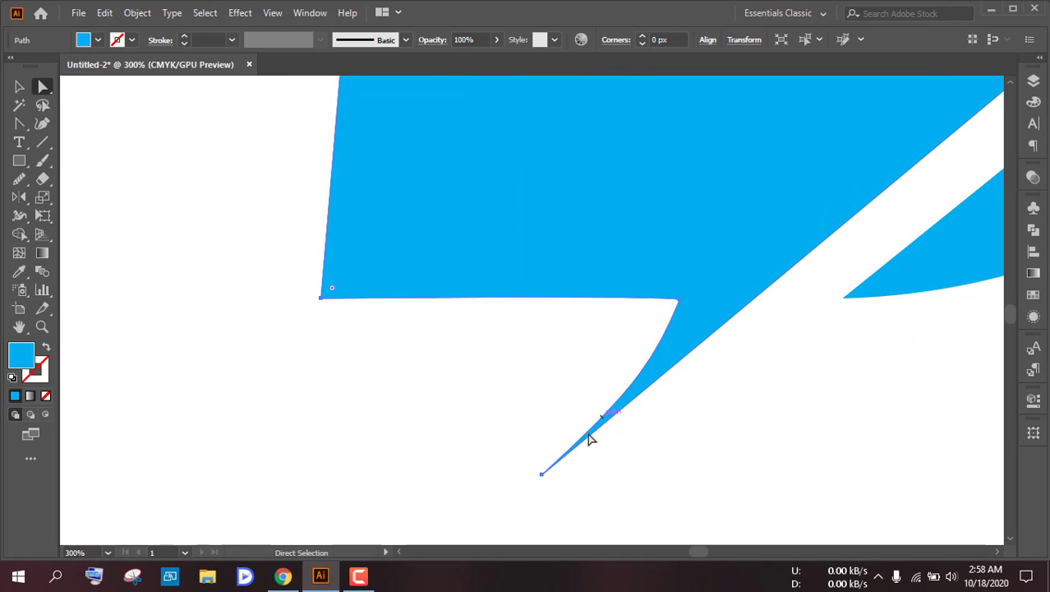
pyautogui.click(542, 478)
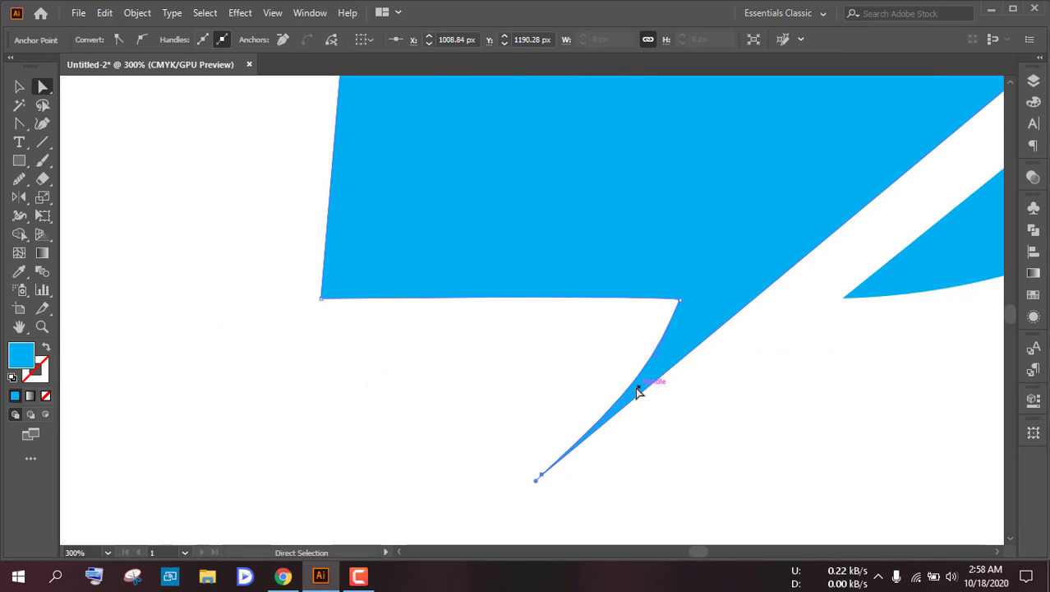
pyautogui.moveTo(637, 392); pyautogui.dragTo(647, 370)
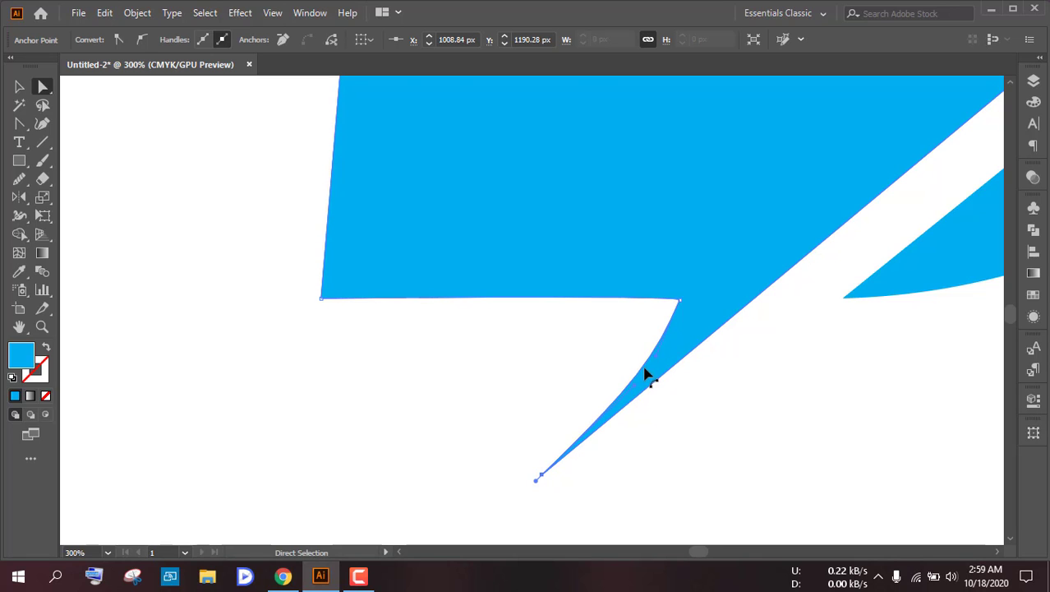
# - Add an anchor point on the lower-right slice's outer curve just below its tip, at about X 1304, Y 994 px
pyautogui.click(715, 390)
pyautogui.scroll(-5, 717, 390)
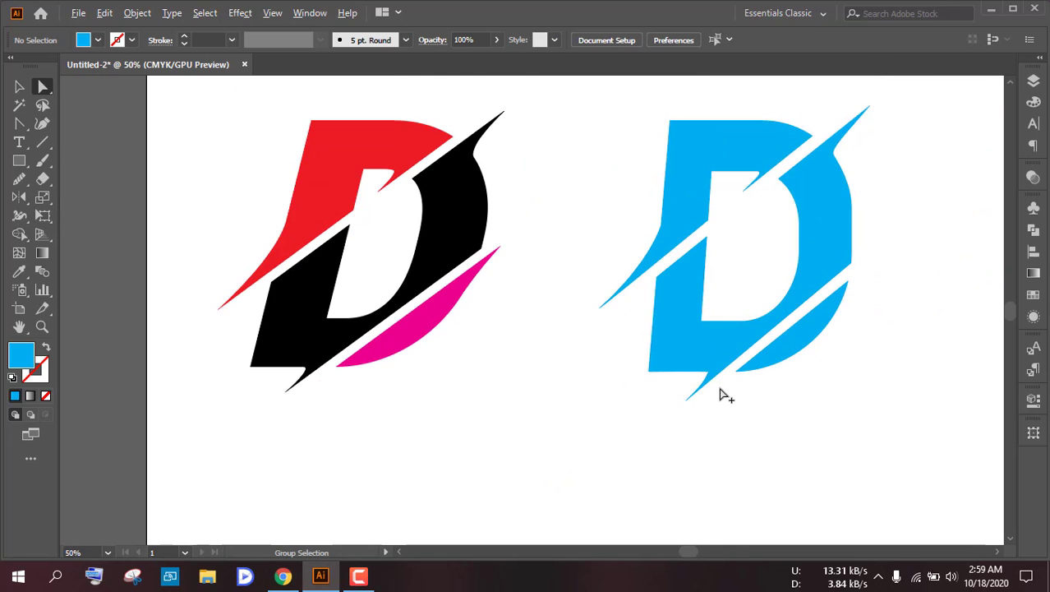
pyautogui.moveTo(851, 346); pyautogui.dragTo(632, 404)
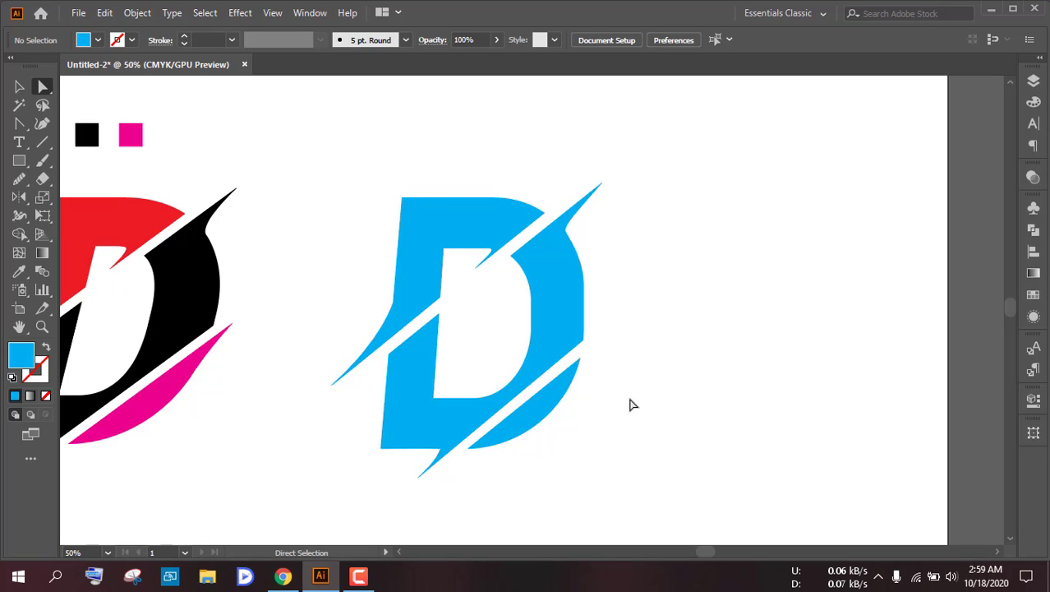
pyautogui.scroll(2, 582, 386)
pyautogui.click(577, 363)
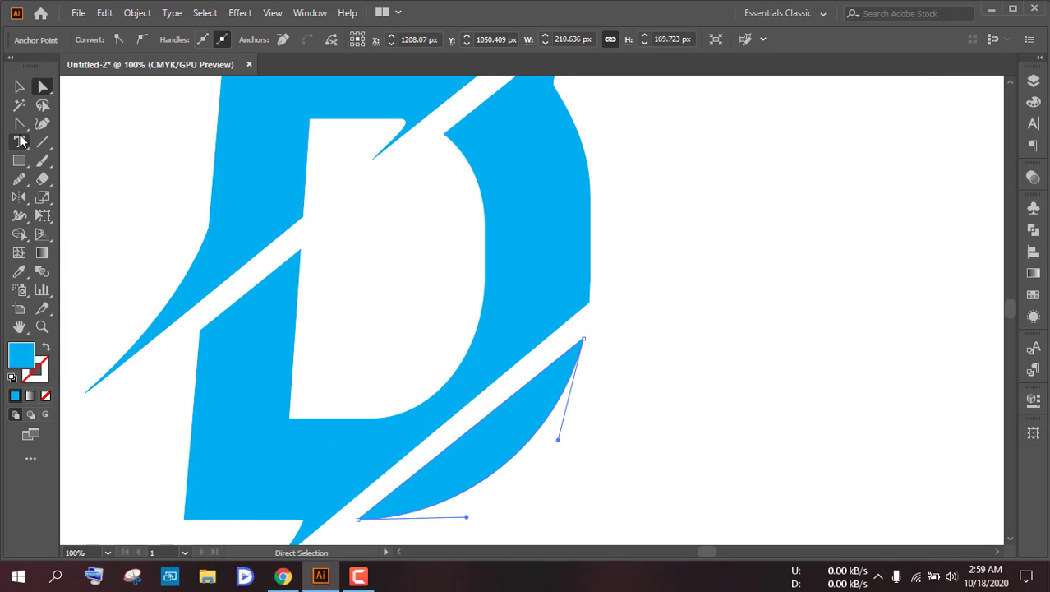
pyautogui.moveTo(19, 123); pyautogui.dragTo(74, 140)
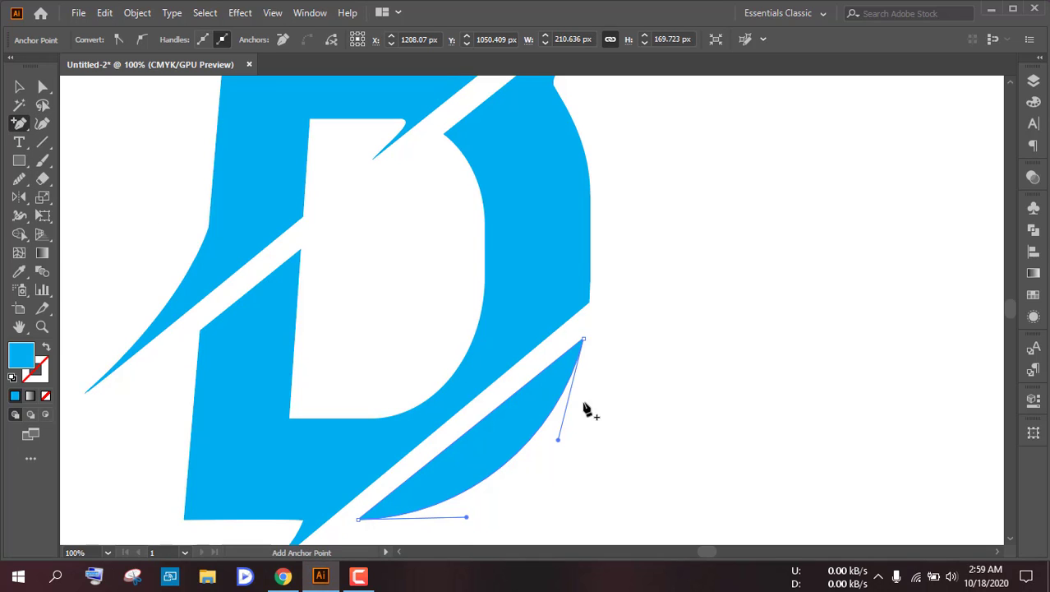
pyautogui.scroll(3, 587, 408)
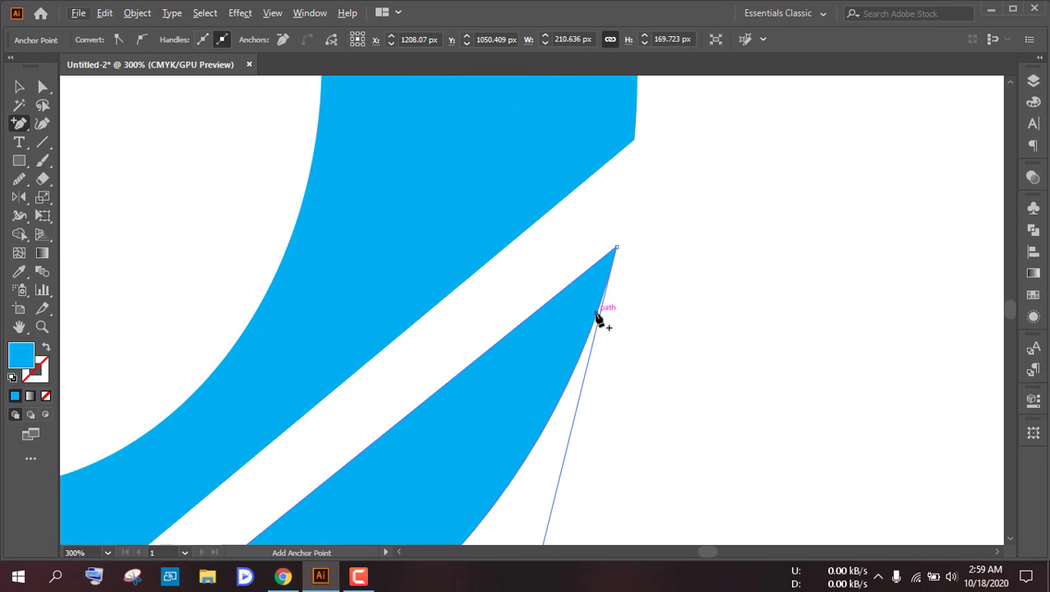
pyautogui.scroll(-3, 595, 328)
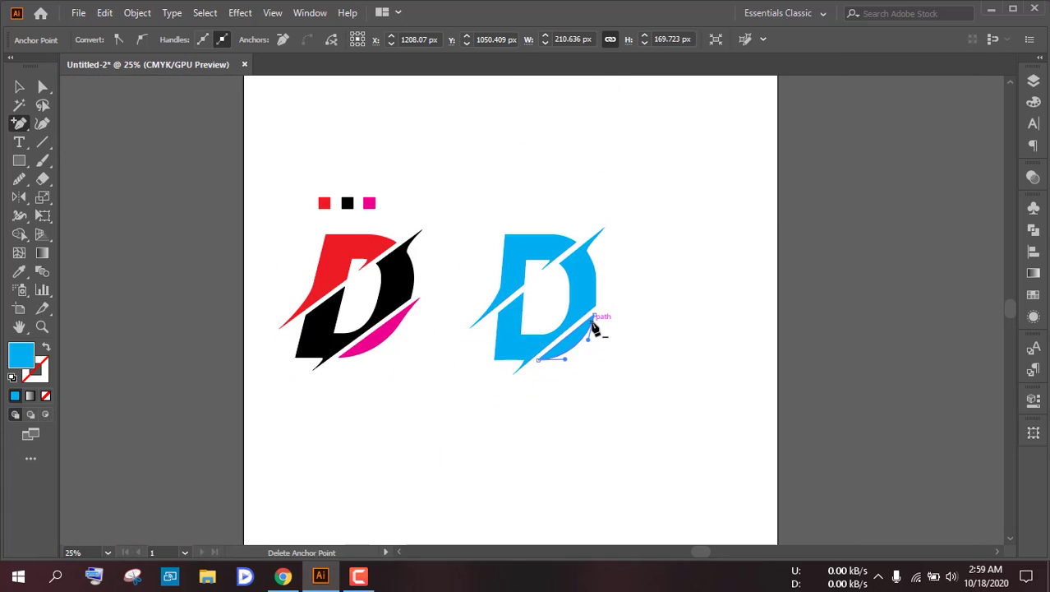
pyautogui.scroll(1, 595, 327)
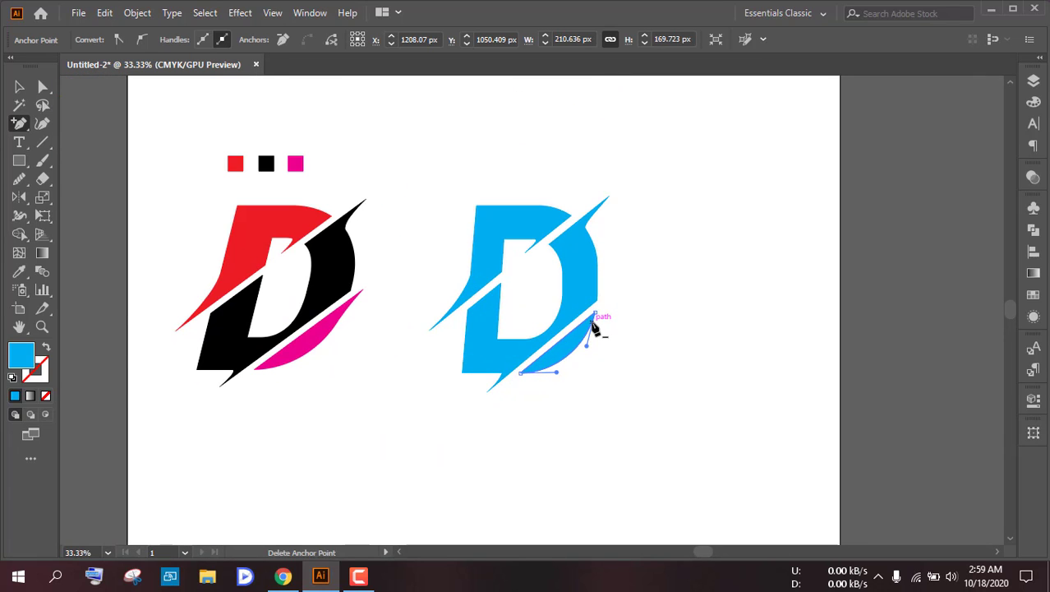
pyautogui.scroll(5, 593, 325)
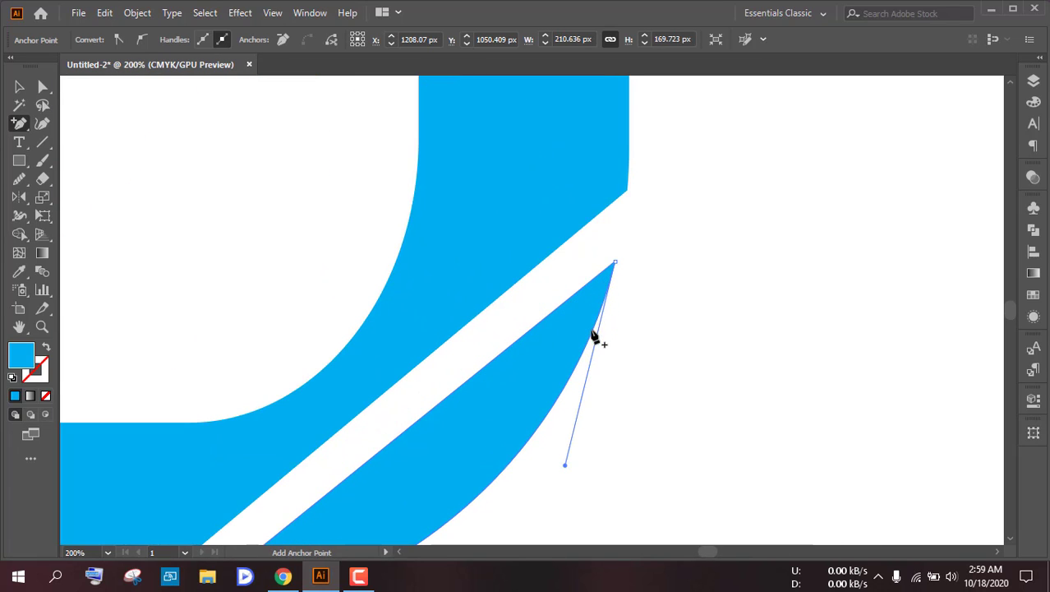
pyautogui.click(594, 327)
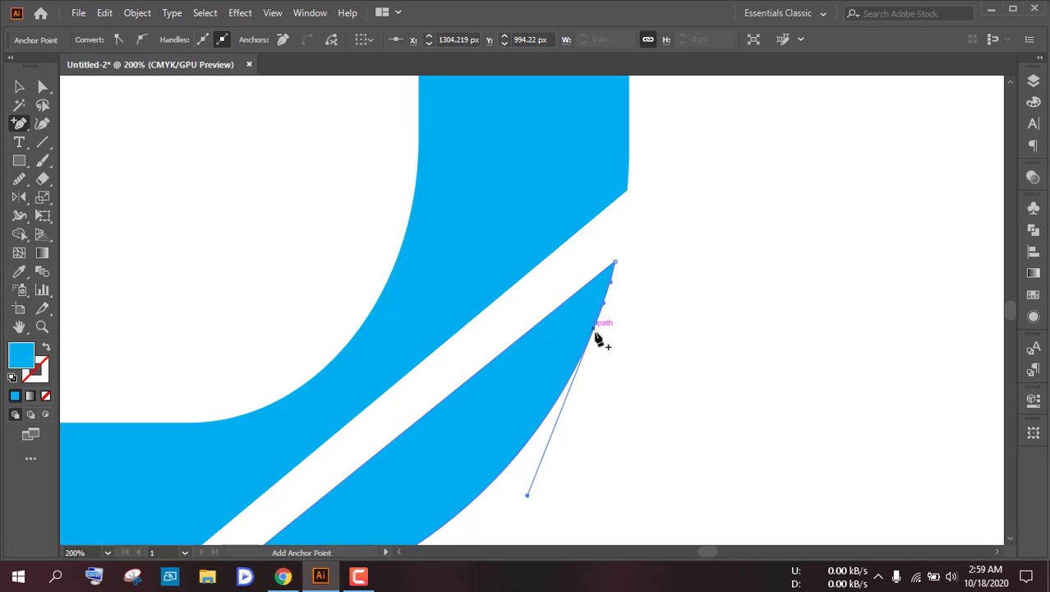
# - Stretch the lower-right slice's upper tip outward along the cut to about X 1403, Y 892 px, forming a spike
pyautogui.click(42, 86)
pyautogui.click(612, 272)
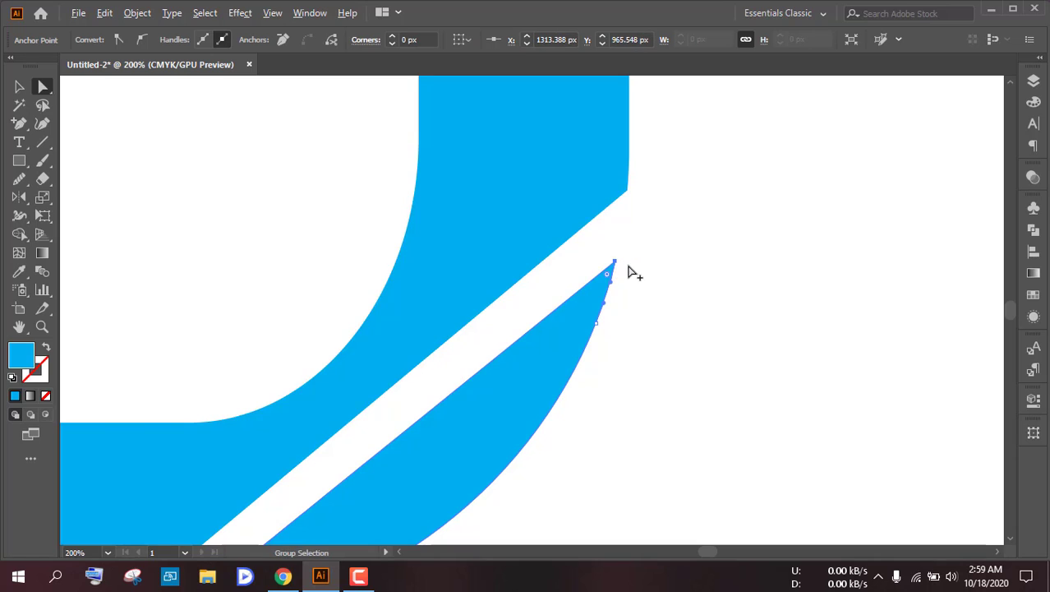
pyautogui.scroll(-5, 629, 272)
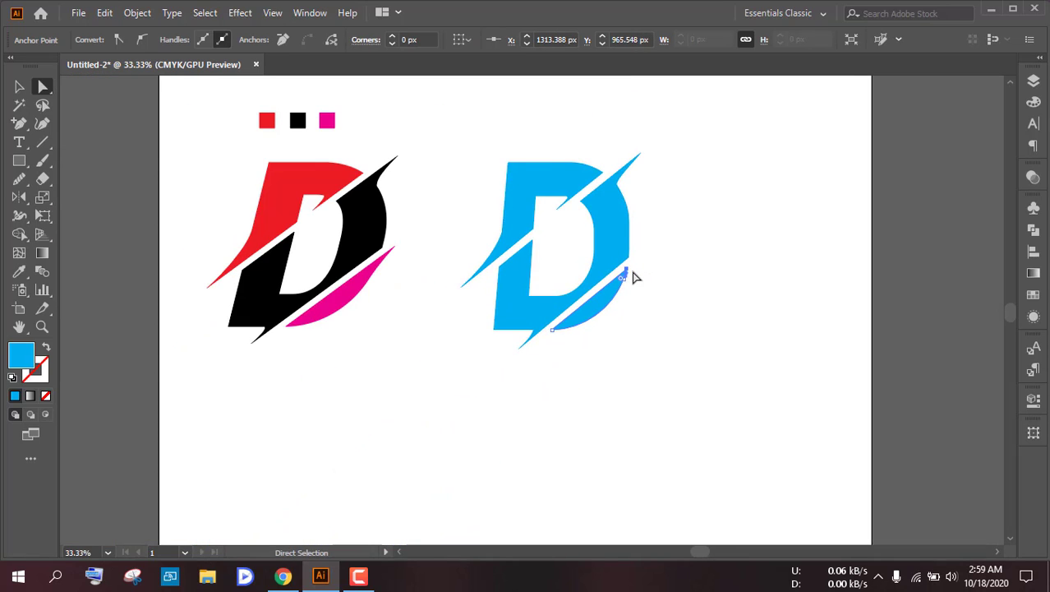
pyautogui.scroll(3, 630, 274)
pyautogui.moveTo(635, 272); pyautogui.dragTo(731, 191)
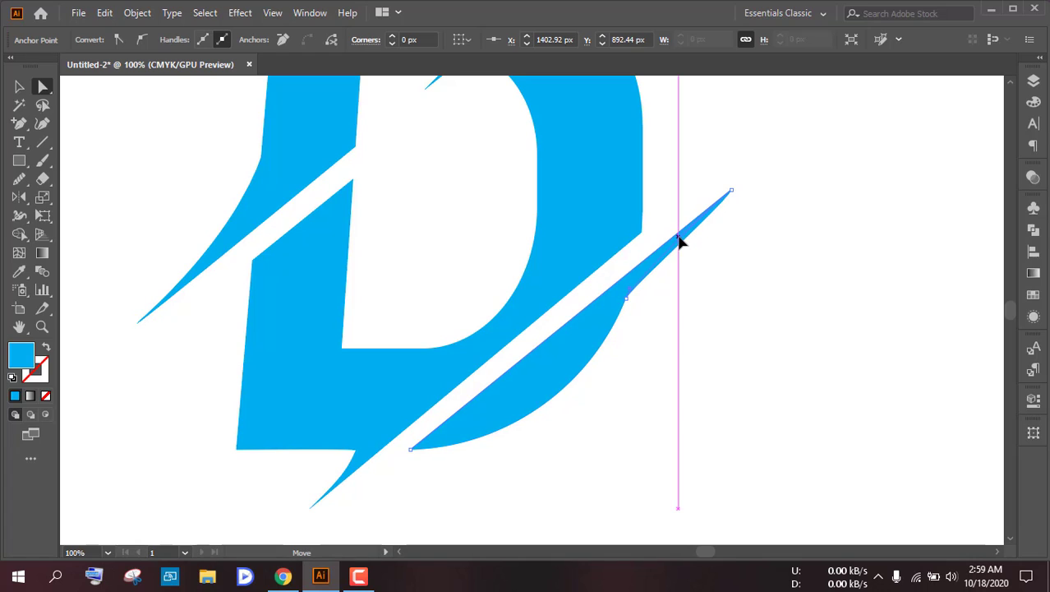
# - Adjust both handles of the added anchor to bend the spike's outer edge into a smooth concave curve
pyautogui.scroll(2, 669, 267)
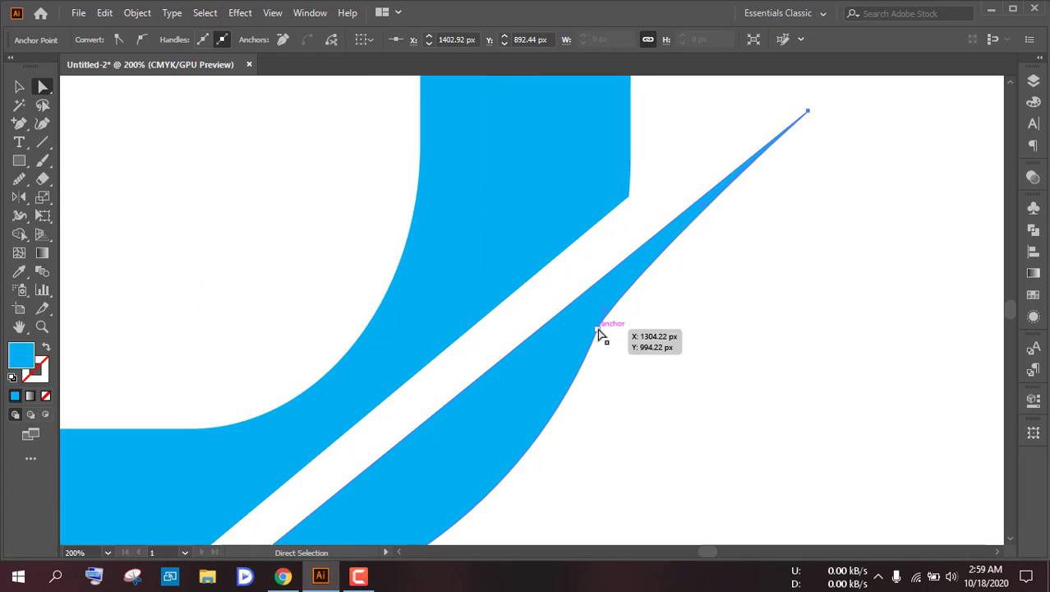
pyautogui.moveTo(597, 329); pyautogui.dragTo(531, 525)
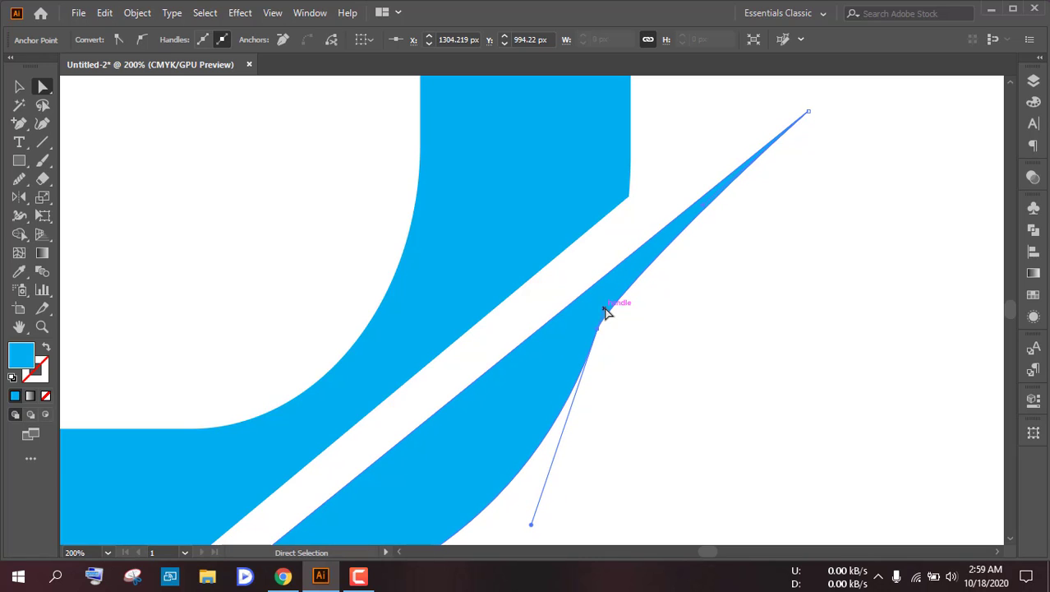
pyautogui.moveTo(605, 312); pyautogui.dragTo(643, 283)
pyautogui.click(676, 315)
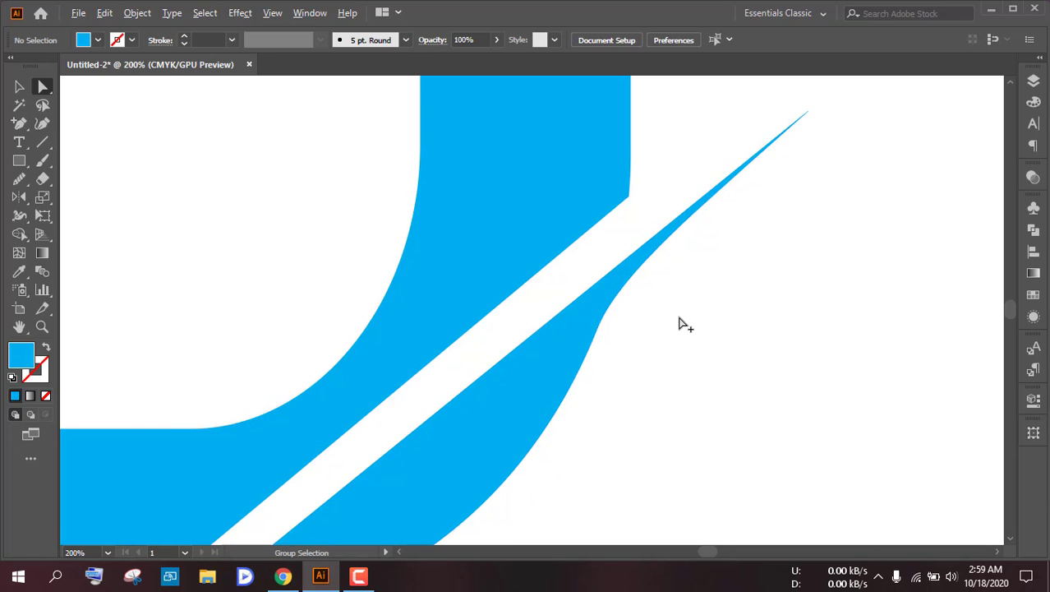
# - Pull the lower-right spike's tip back to about X 1383, Y 909 px and rebend its outer edge
pyautogui.scroll(-4, 679, 320)
pyautogui.scroll(4, 678, 319)
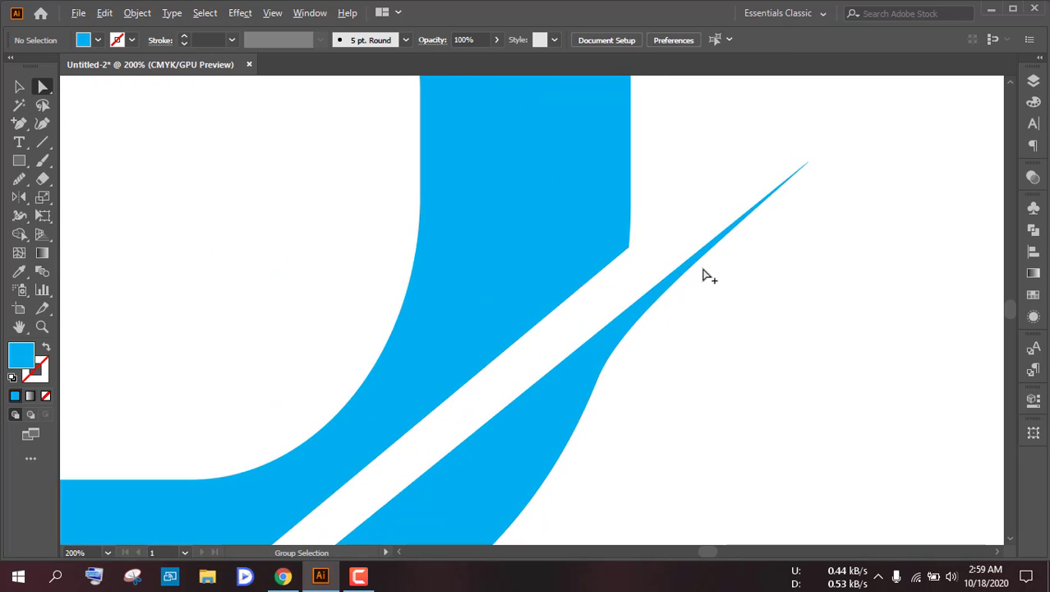
pyautogui.moveTo(808, 163); pyautogui.dragTo(764, 199)
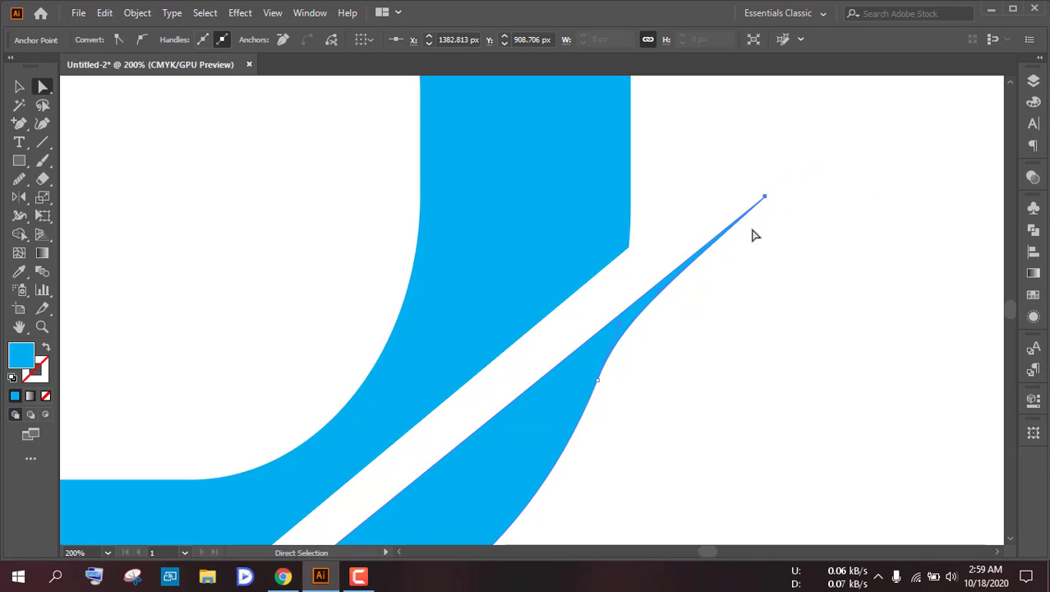
pyautogui.moveTo(660, 294); pyautogui.dragTo(664, 301)
pyautogui.moveTo(620, 329); pyautogui.dragTo(631, 331)
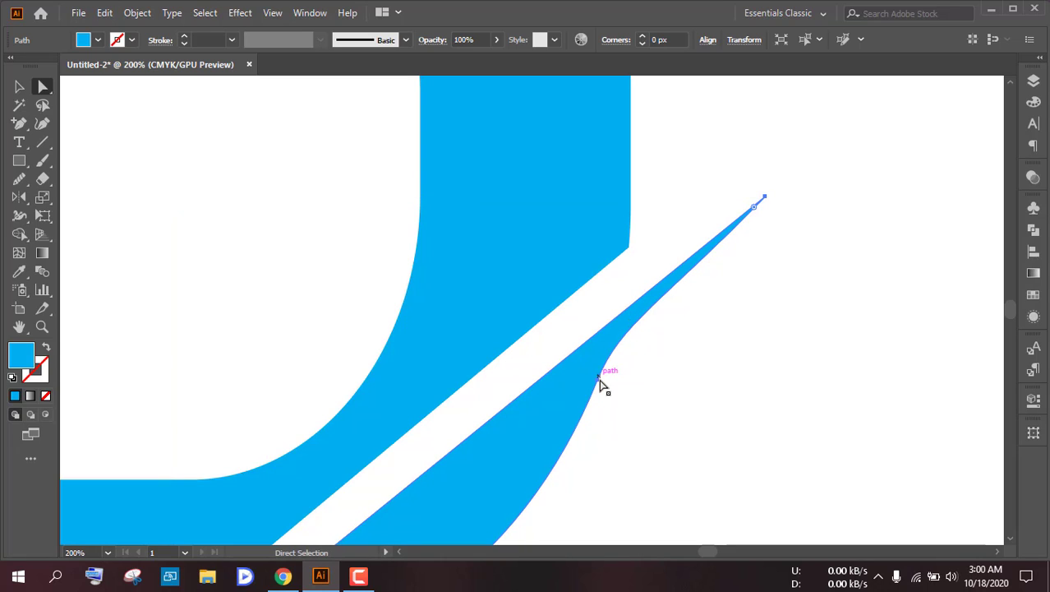
# - Reselect the anchor at the base of the lower-right spike, refine its upper curve, and deselect the piece
pyautogui.click(600, 379)
pyautogui.moveTo(624, 328); pyautogui.dragTo(646, 337)
pyautogui.click(655, 341)
# - Move the lower-right spike's tip to about X 1379, Y 905 px and smooth the outer edge leading into it
pyautogui.scroll(-3, 655, 344)
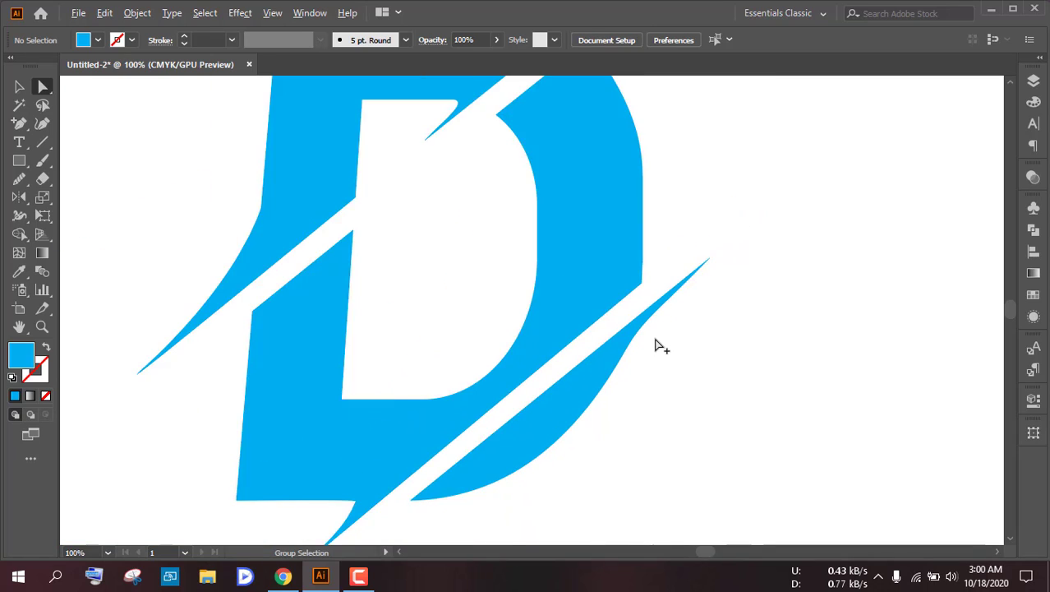
pyautogui.scroll(3, 670, 337)
pyautogui.click(680, 275)
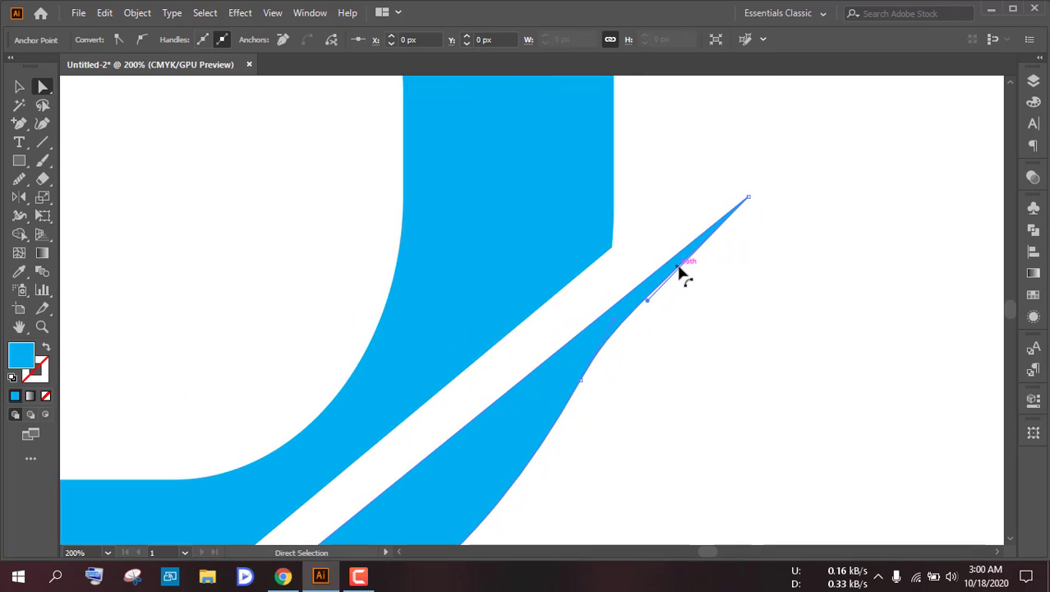
pyautogui.moveTo(747, 200); pyautogui.dragTo(740, 191)
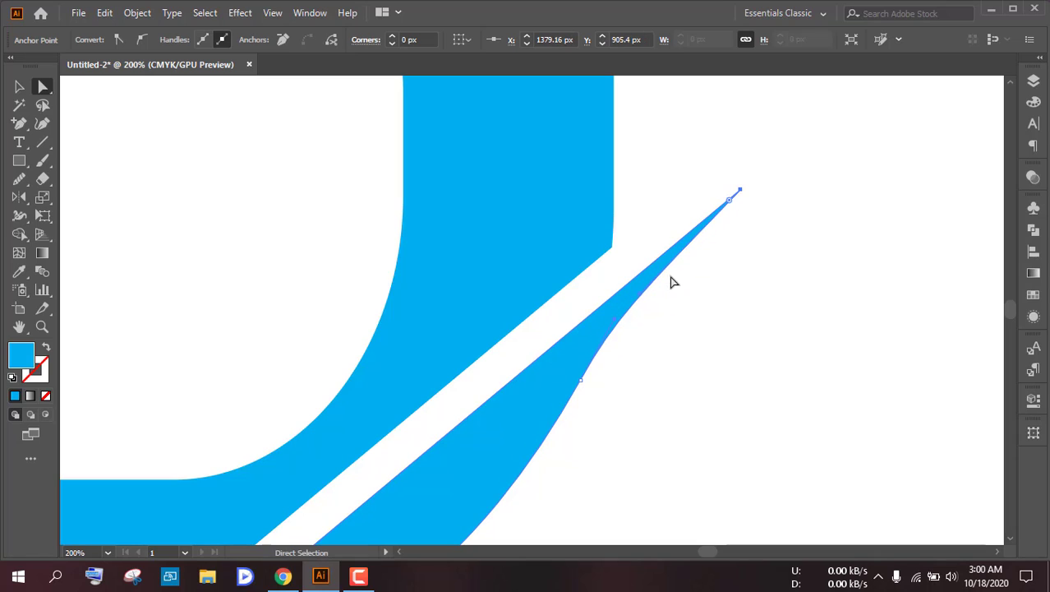
pyautogui.click(629, 305)
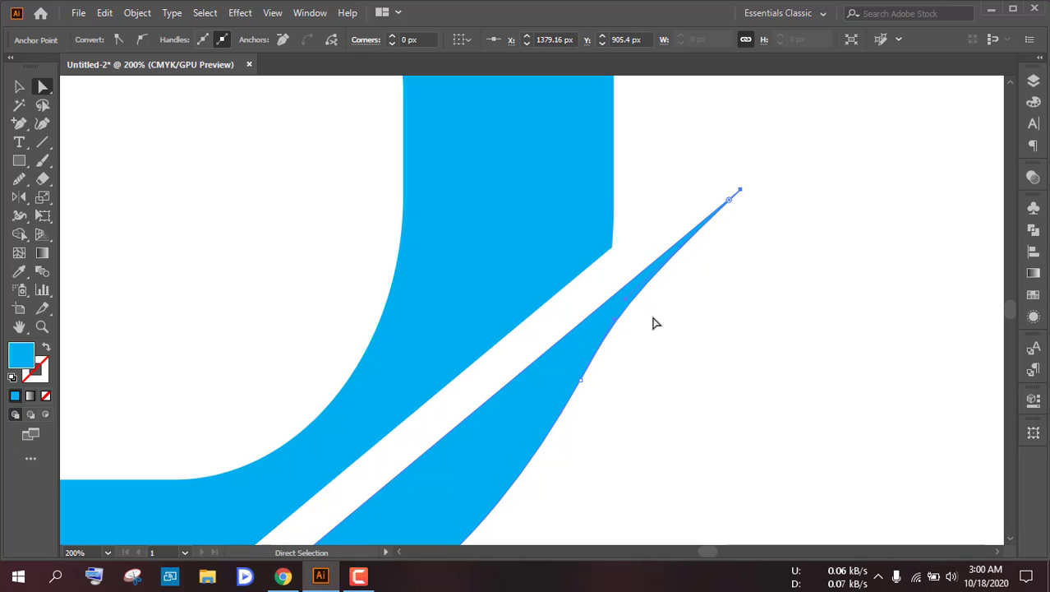
pyautogui.click(655, 322)
# - Ungroup the recreated blue D into its separate slices
pyautogui.scroll(-4, 660, 323)
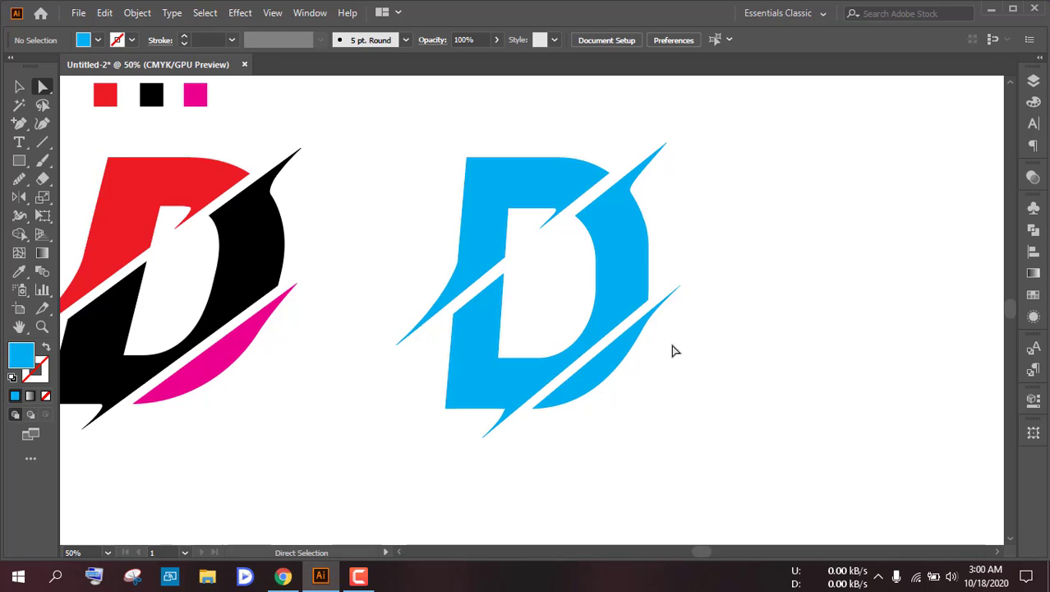
pyautogui.scroll(-1, 672, 352)
pyautogui.scroll(1, 673, 350)
pyautogui.scroll(-1, 566, 259)
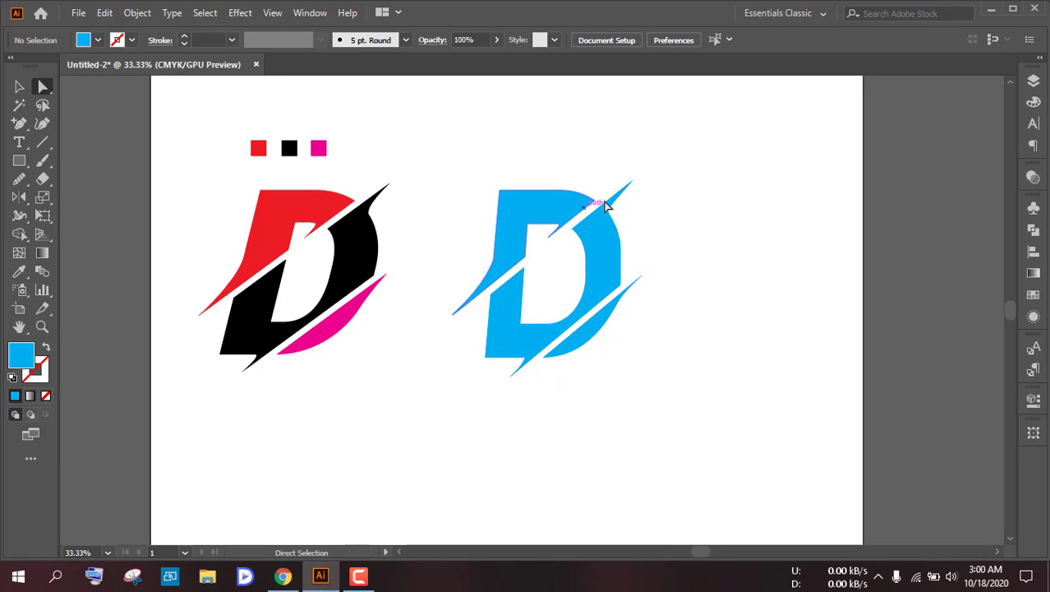
pyautogui.moveTo(472, 181); pyautogui.dragTo(537, 182)
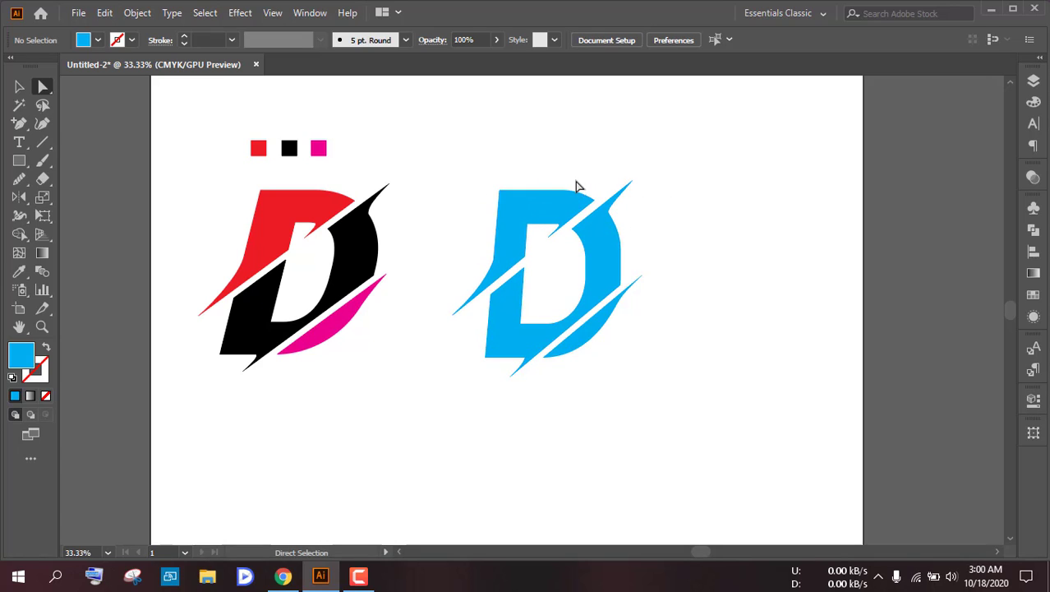
pyautogui.click(19, 271)
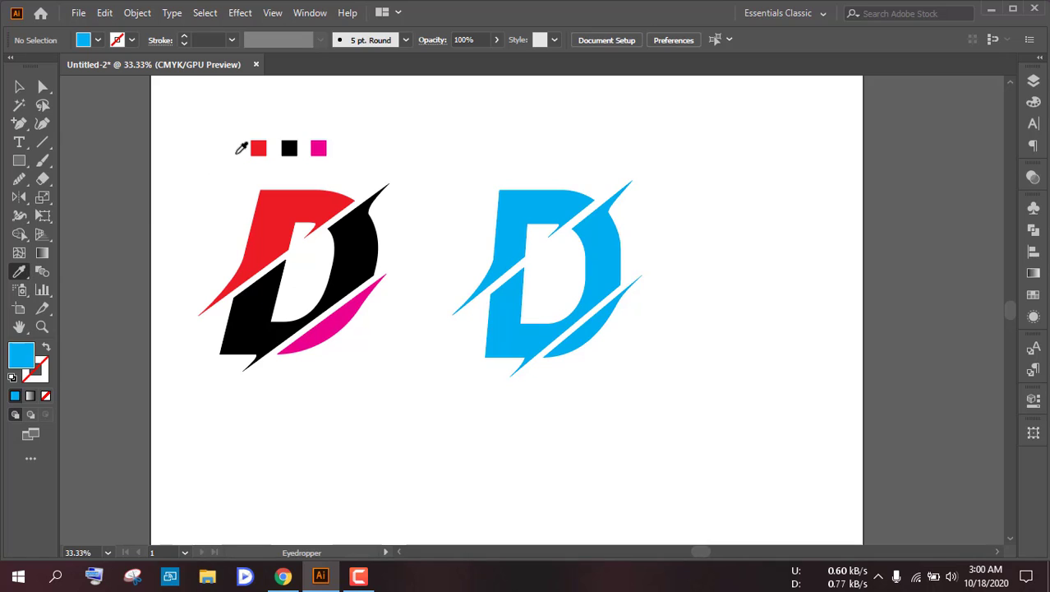
pyautogui.press('v')
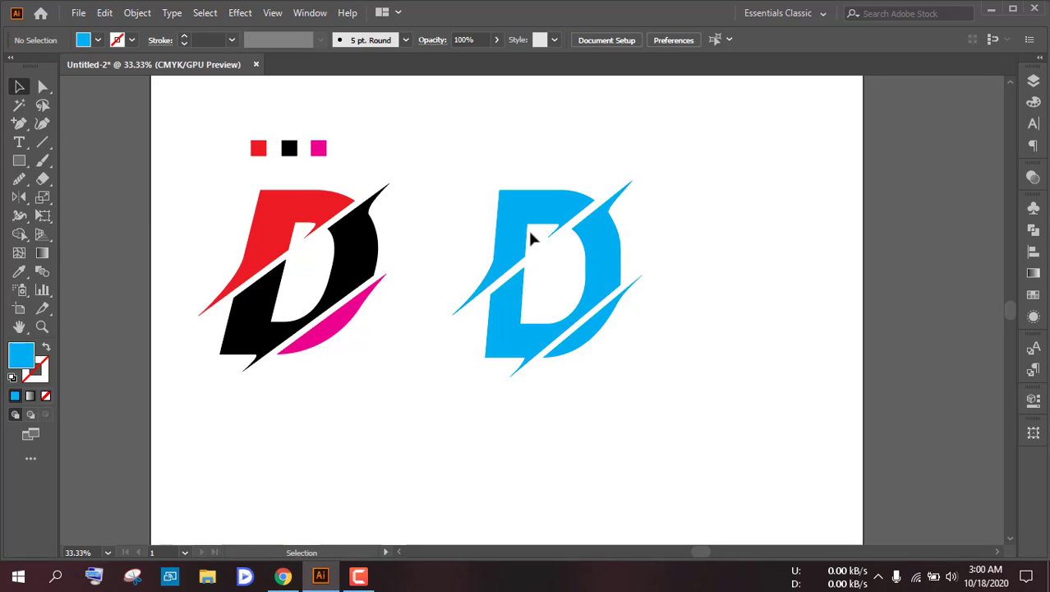
pyautogui.click(501, 227)
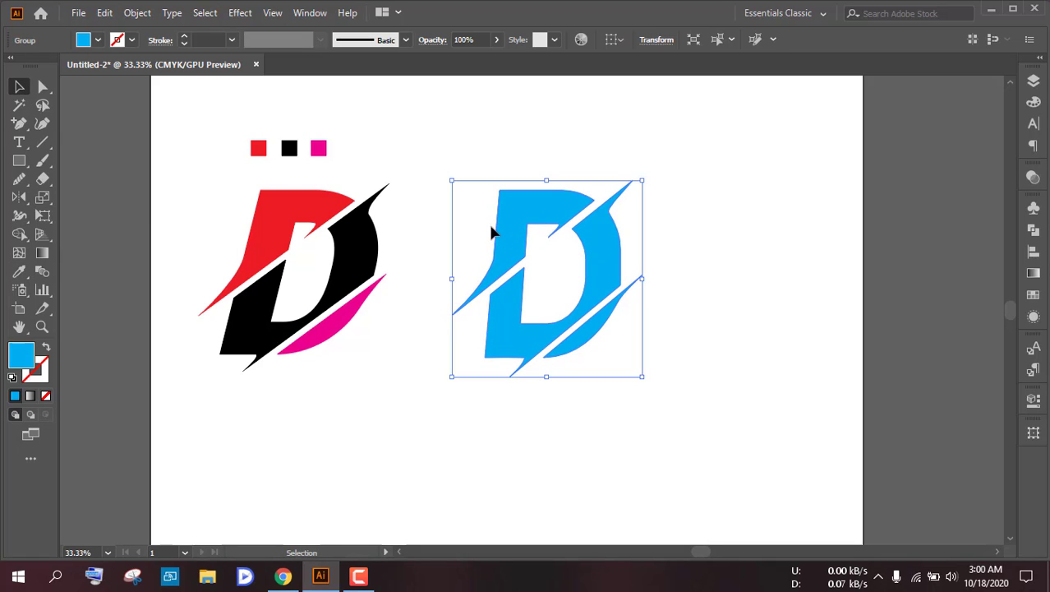
pyautogui.moveTo(504, 234); pyautogui.dragTo(509, 225)
pyautogui.rightClick(508, 221)
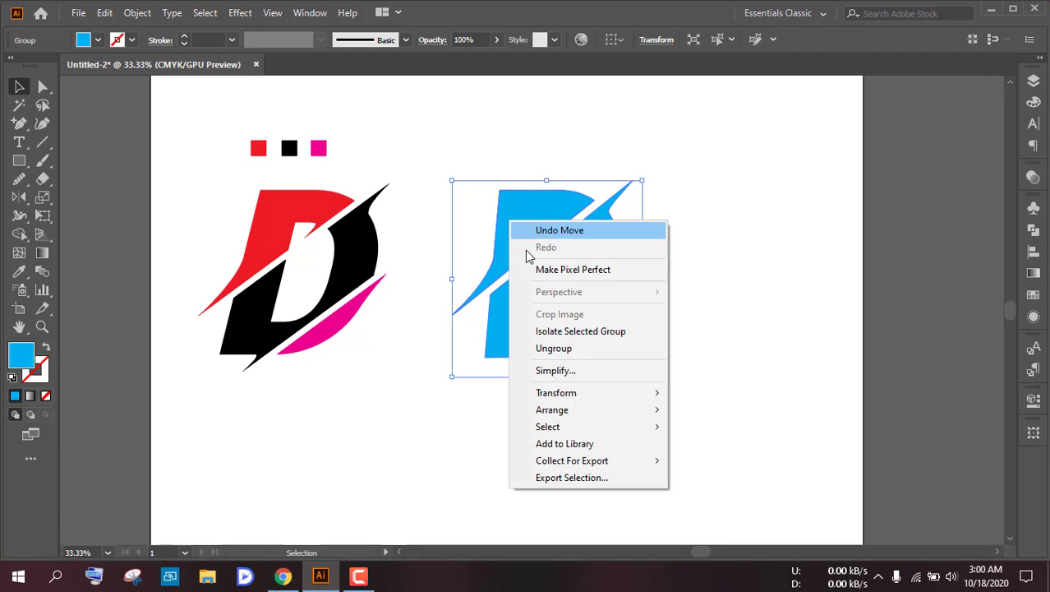
pyautogui.click(555, 349)
# - Fill the D's upper-left slice with the red sampled from the red colour swatch
pyautogui.click(511, 234)
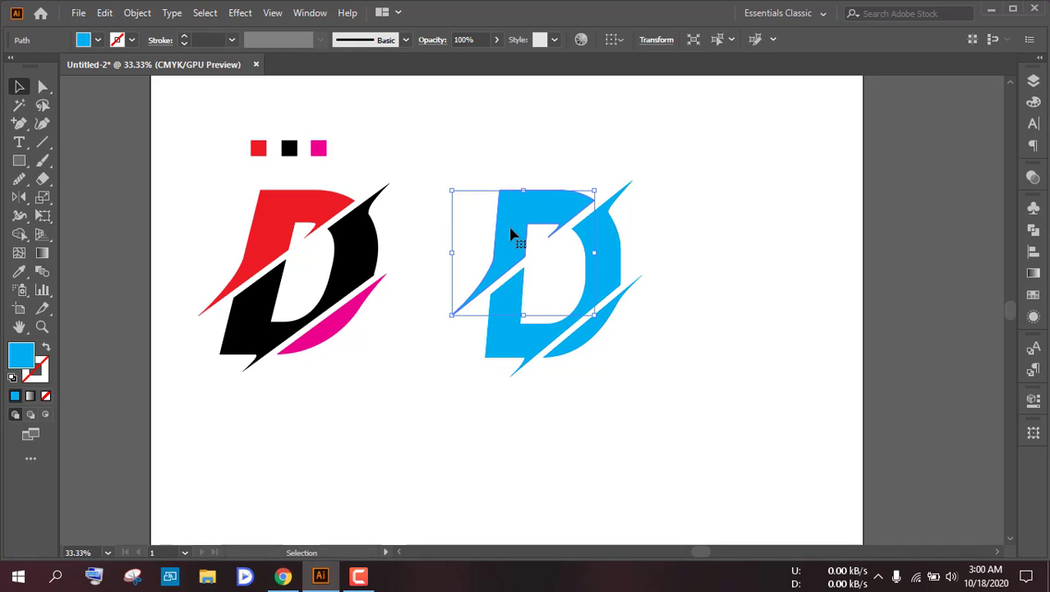
pyautogui.click(528, 245)
pyautogui.click(511, 235)
pyautogui.press('i')
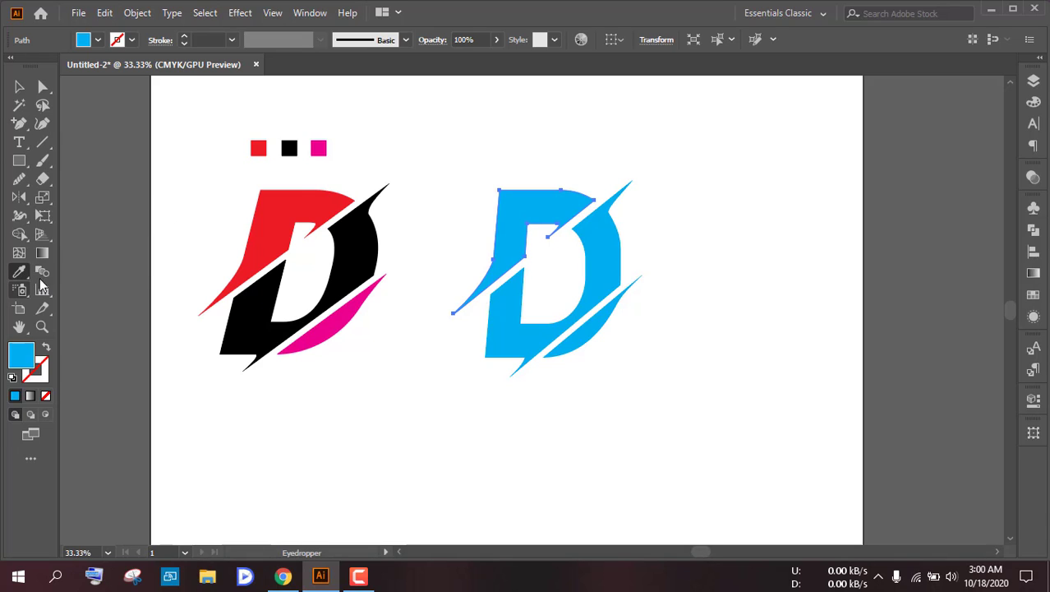
pyautogui.click(258, 149)
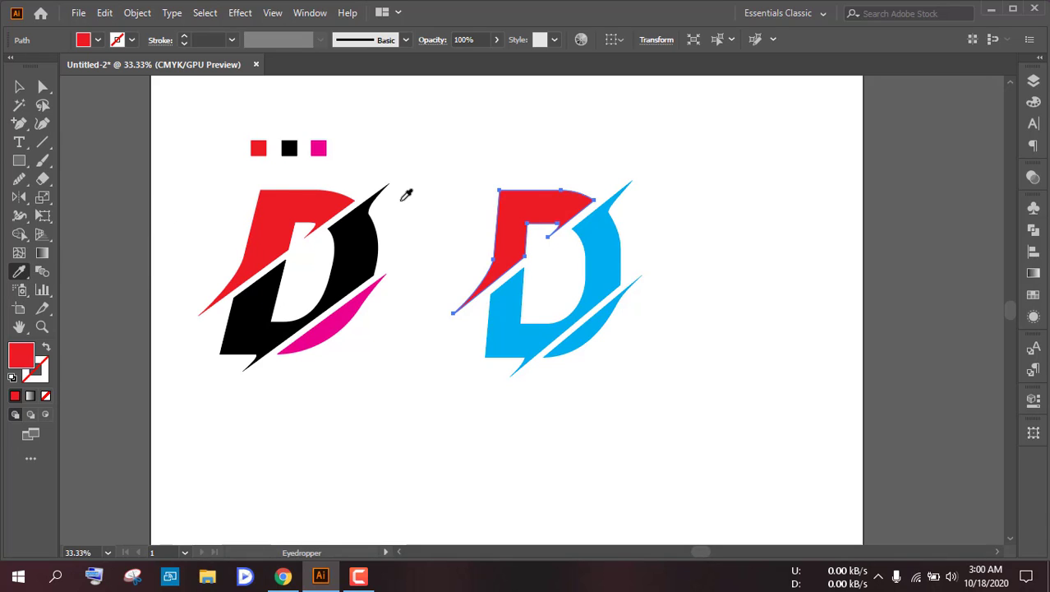
# - Fill the D's large middle slice with the black sampled from the black colour swatch
pyautogui.press('v')
pyautogui.click(613, 260)
pyautogui.press('i')
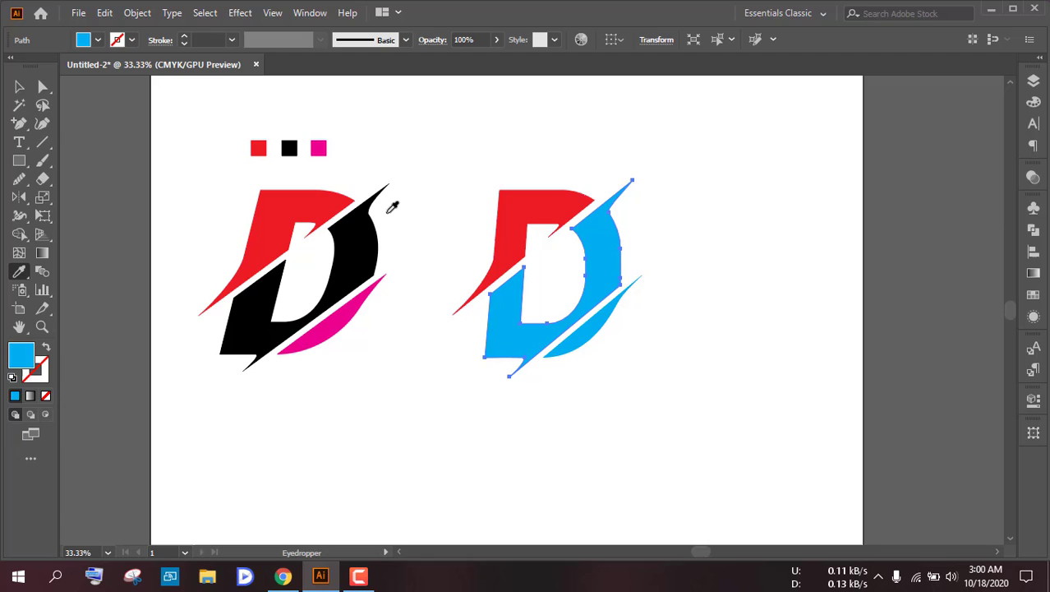
pyautogui.click(290, 149)
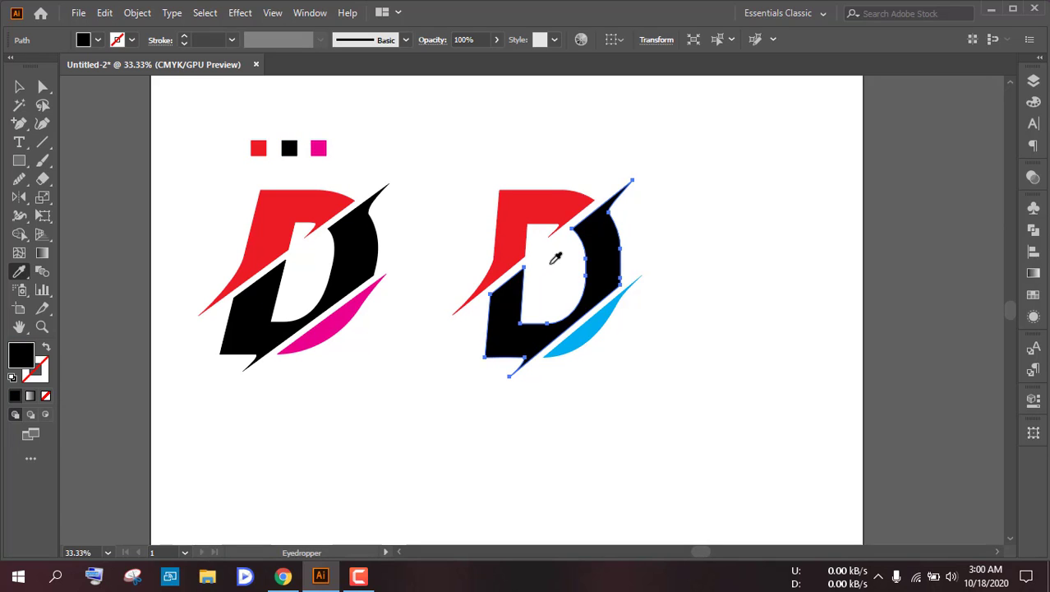
# - Fill the D's lower-right slice with the magenta sampled from its colour swatch and deselect it
pyautogui.press('v')
pyautogui.click(587, 332)
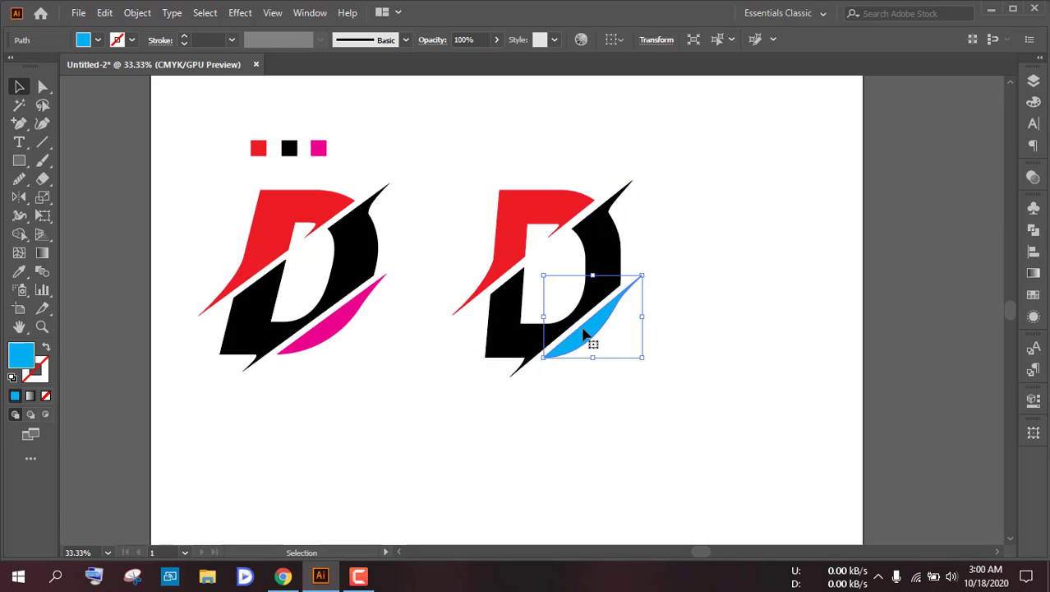
pyautogui.press('i')
pyautogui.click(319, 147)
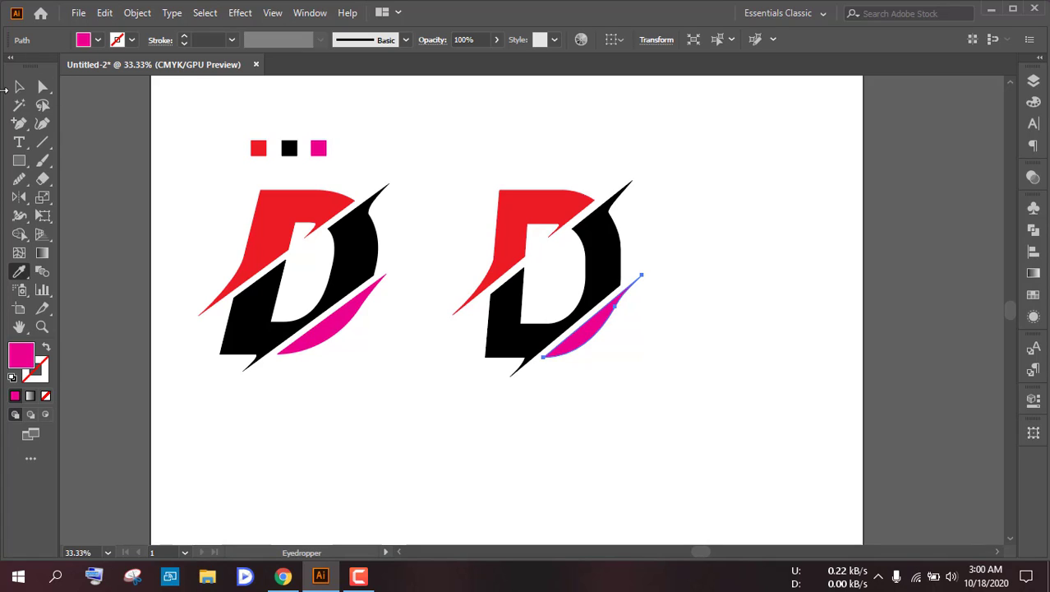
pyautogui.click(19, 88)
pyautogui.click(442, 148)
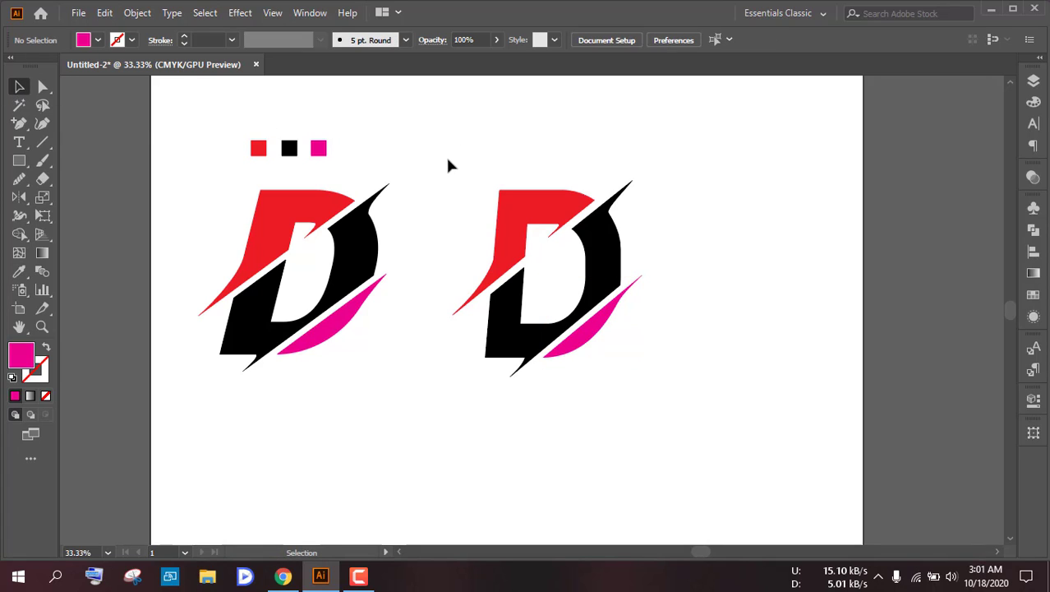
# - Try rotating all slices of the recoloured D slightly clockwise, and undo the rotation
pyautogui.moveTo(459, 176); pyautogui.dragTo(632, 394)
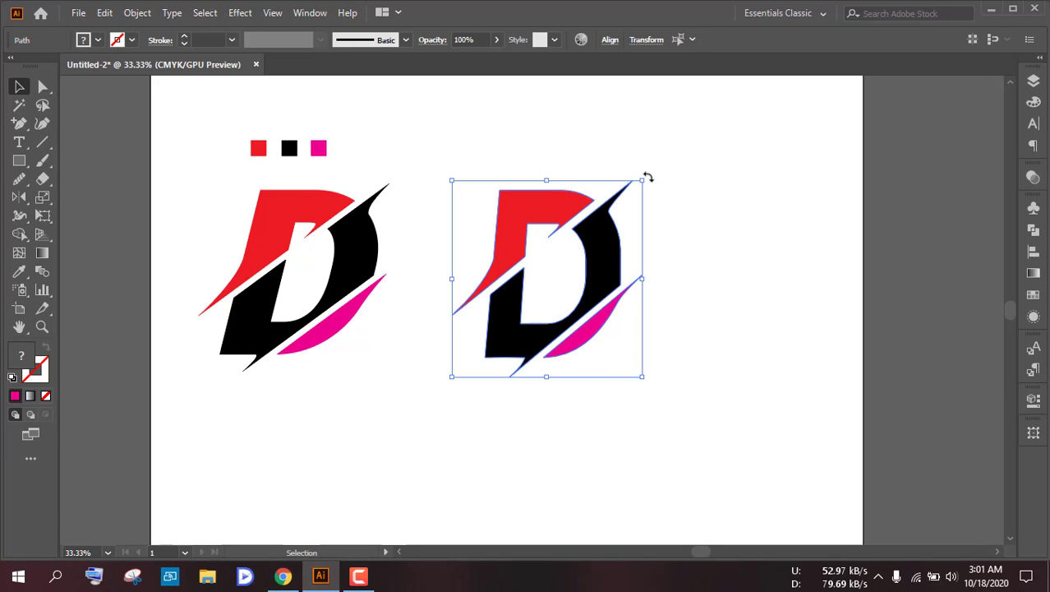
pyautogui.moveTo(647, 177); pyautogui.dragTo(657, 181)
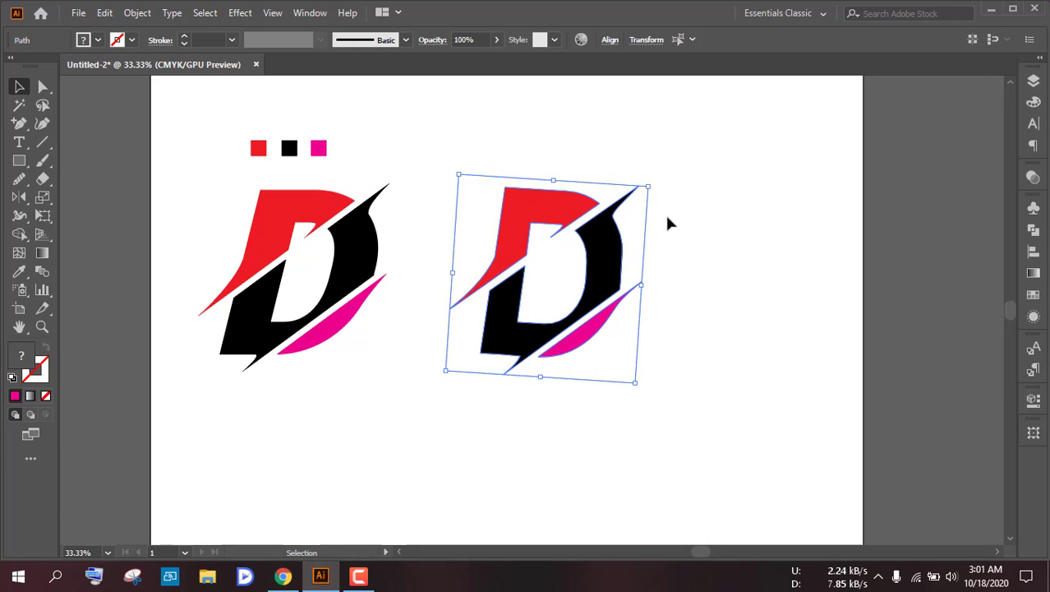
pyautogui.hotkey('ctrl', 'z')
pyautogui.hotkey('ctrl', 'z')
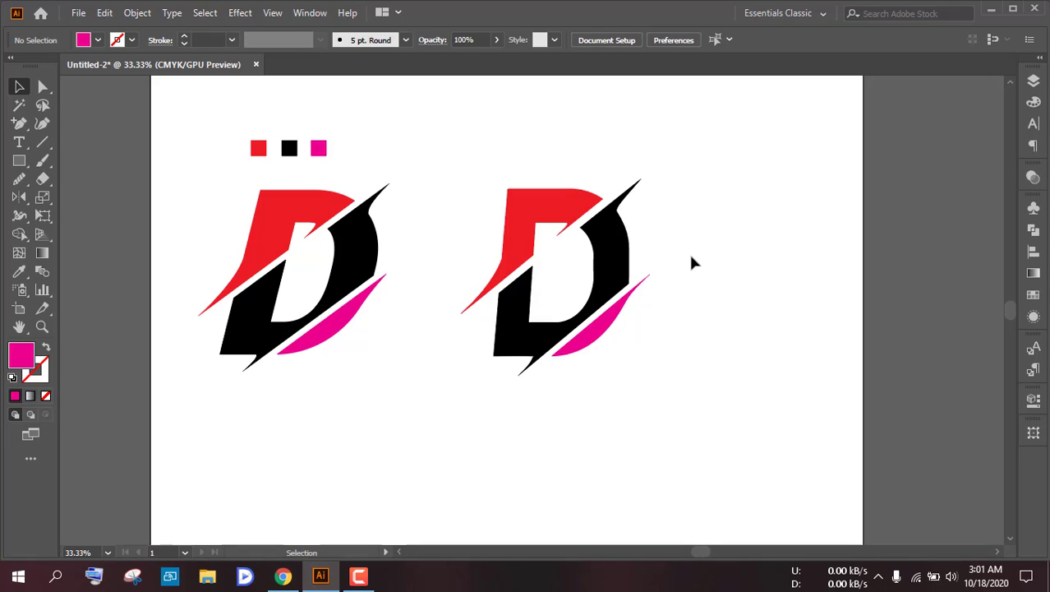